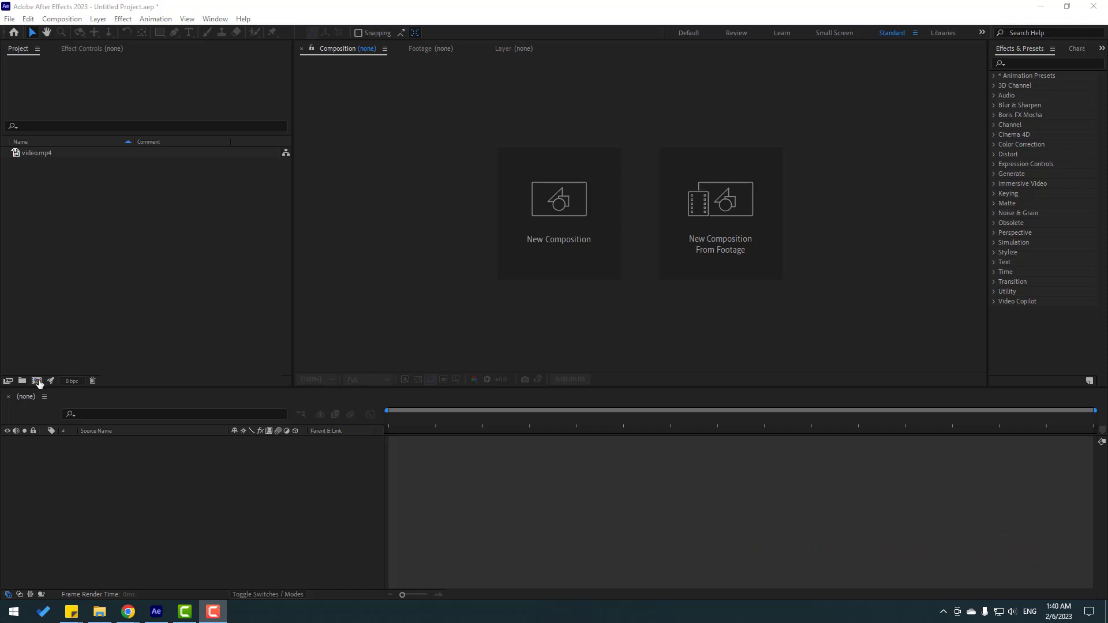
Create a new composition named Web, changing its duration from 8 to 10 seconds
left_click(36, 380)
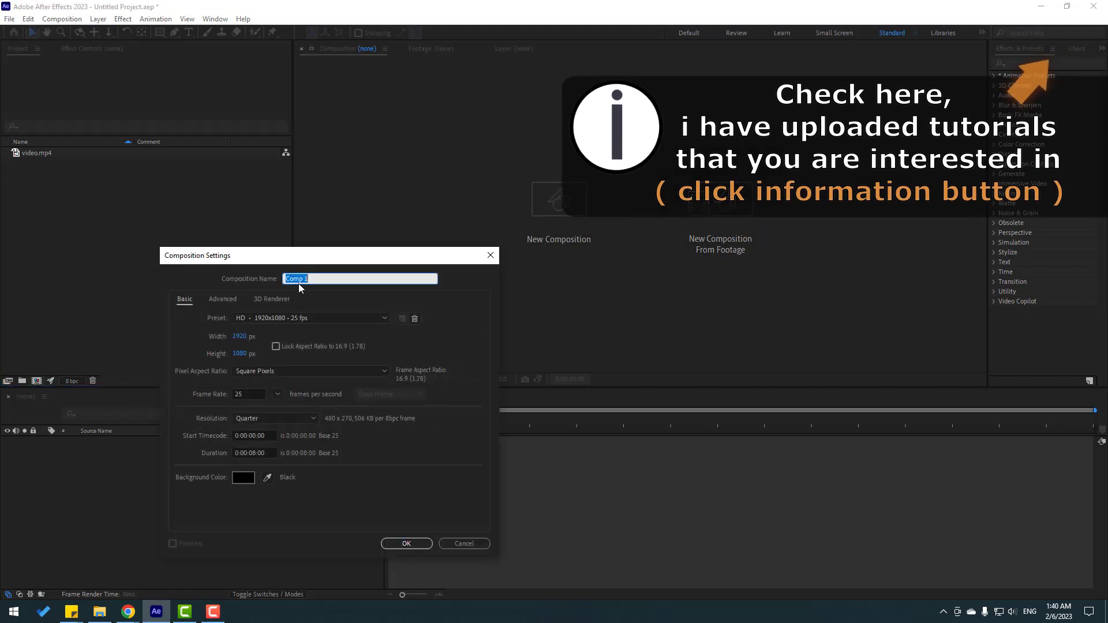
type("We")
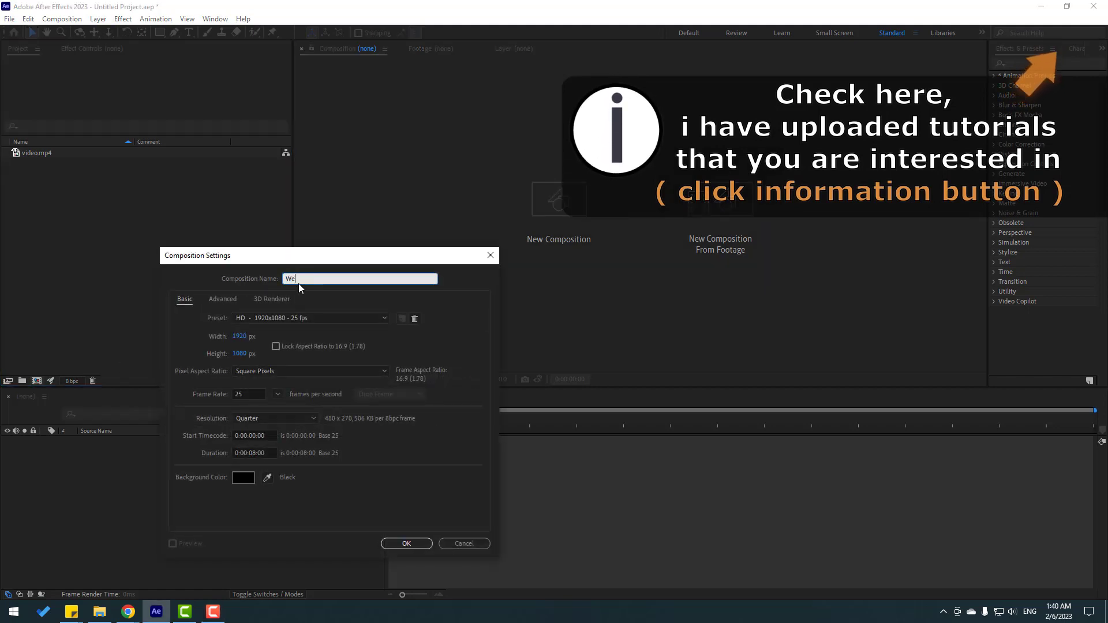
type("b")
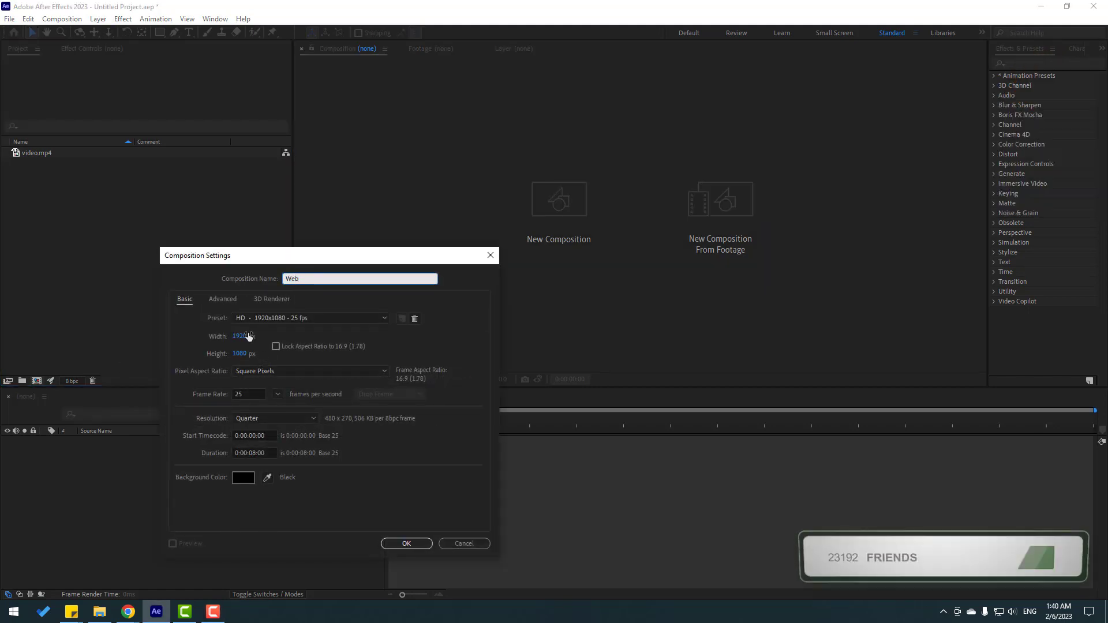
left_click(251, 453)
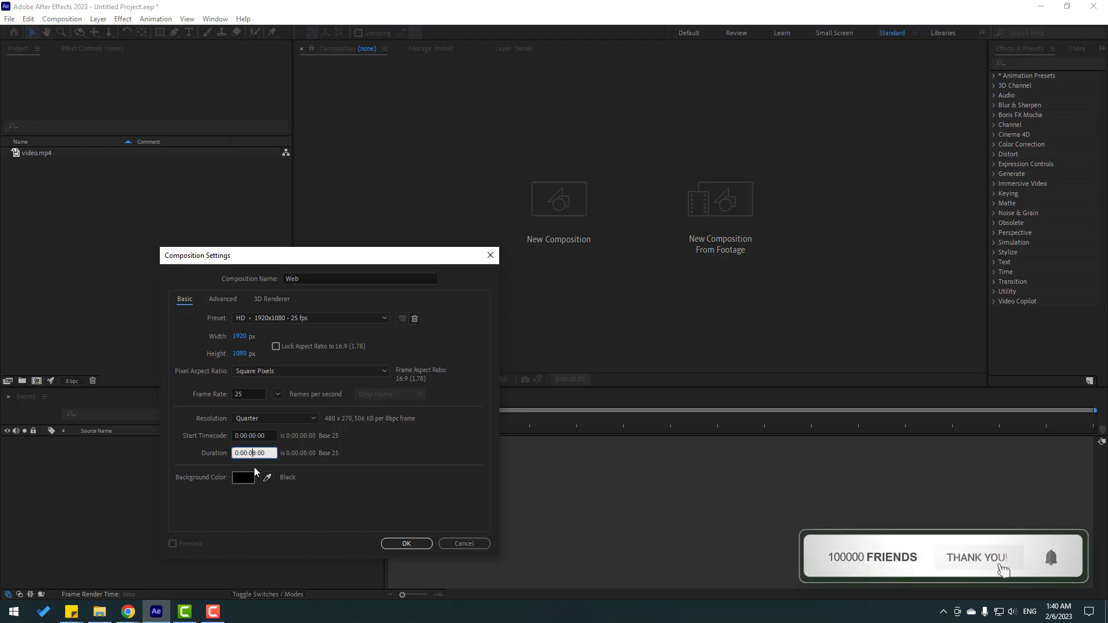
key("BackSpace")
key("Delete")
type("10")
left_click(406, 546)
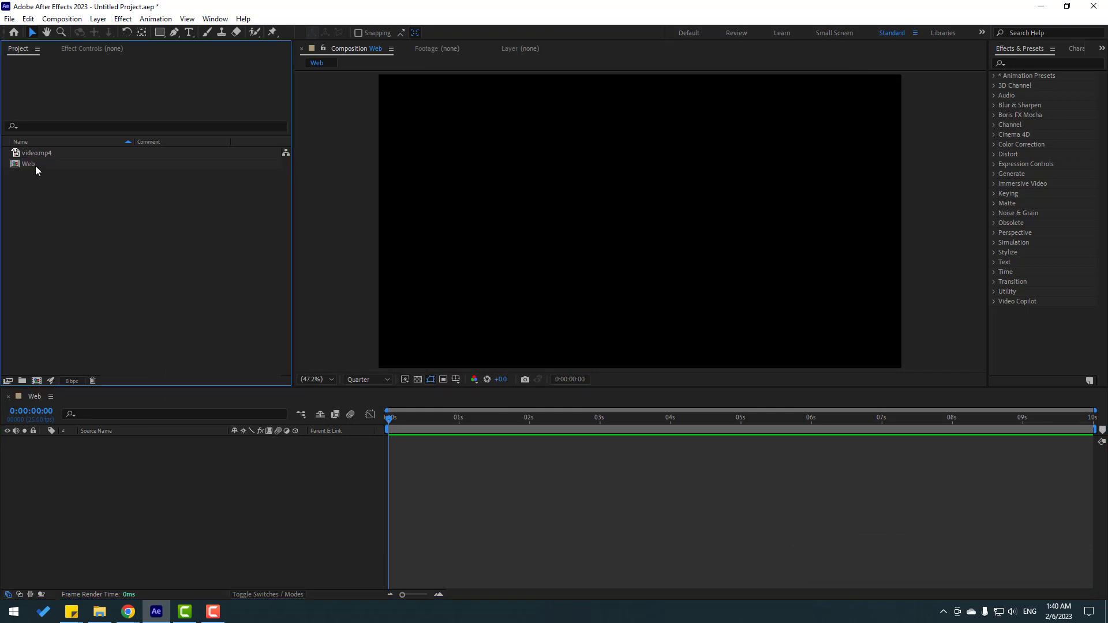
Add video.mp4 to the Web composition and preview it at Full resolution
left_click_drag(32, 153, 99, 496)
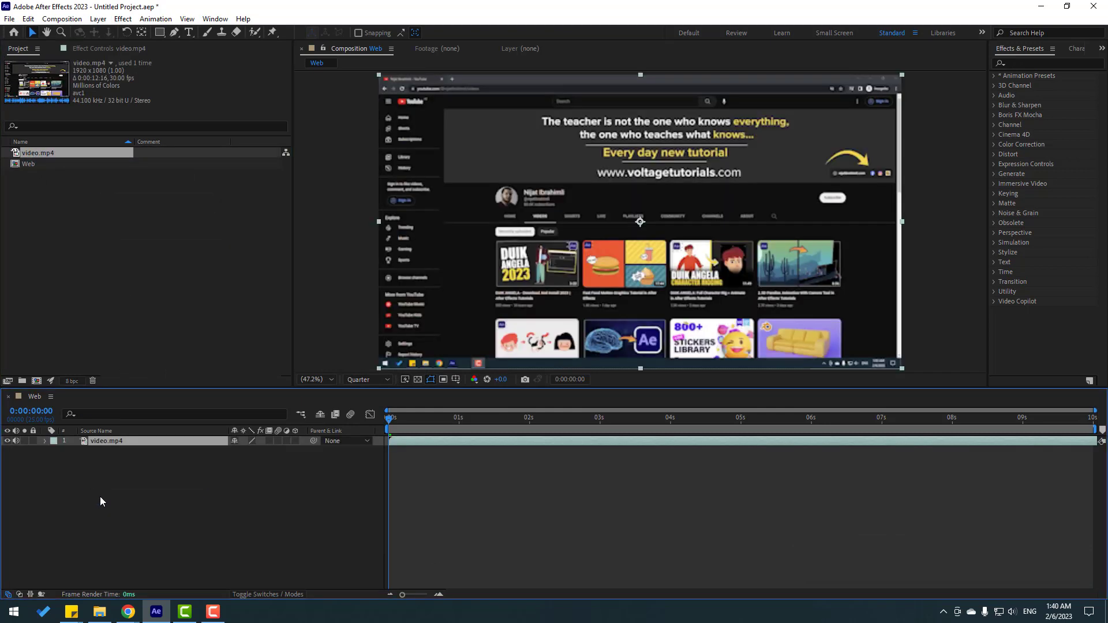
left_click(366, 379)
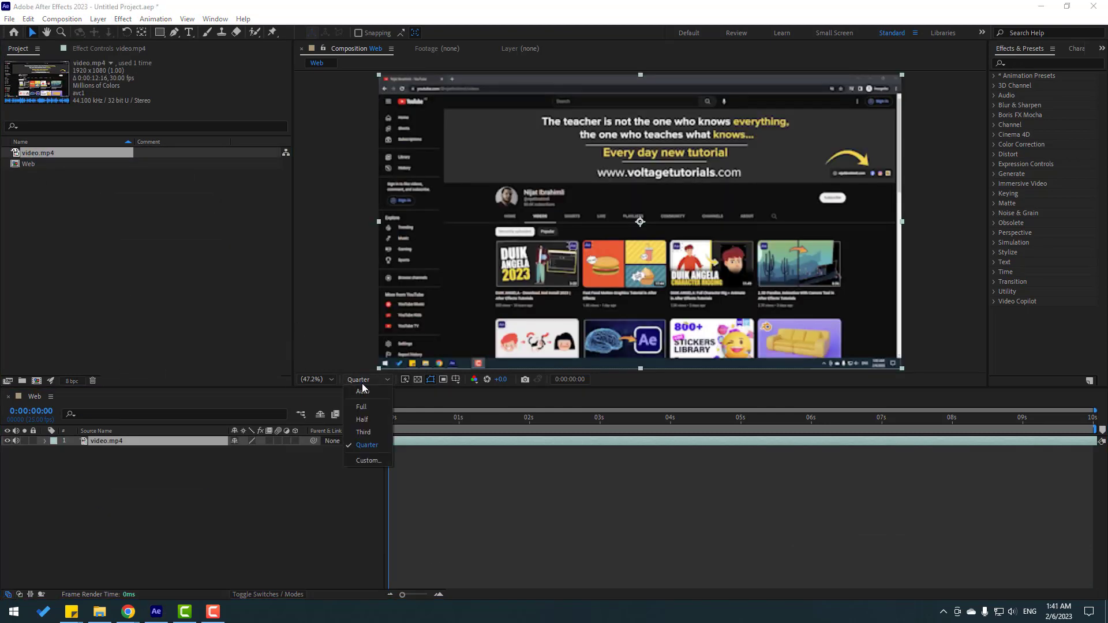
left_click(362, 407)
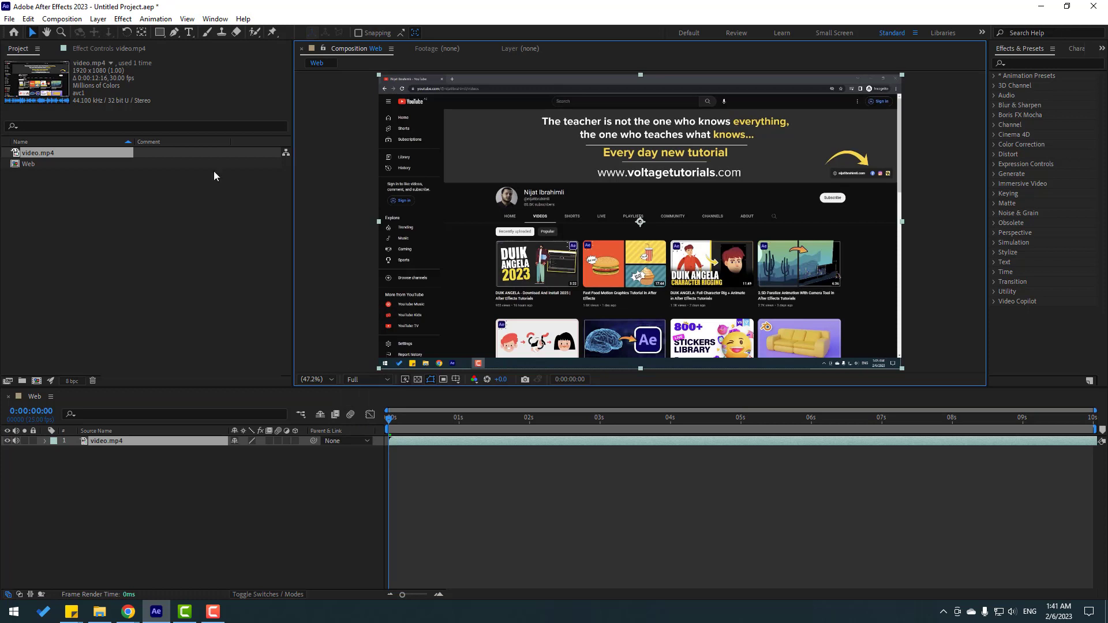
Draw a rectangle mask cropping the video to the channel page, then collapse the layer
left_click(160, 32)
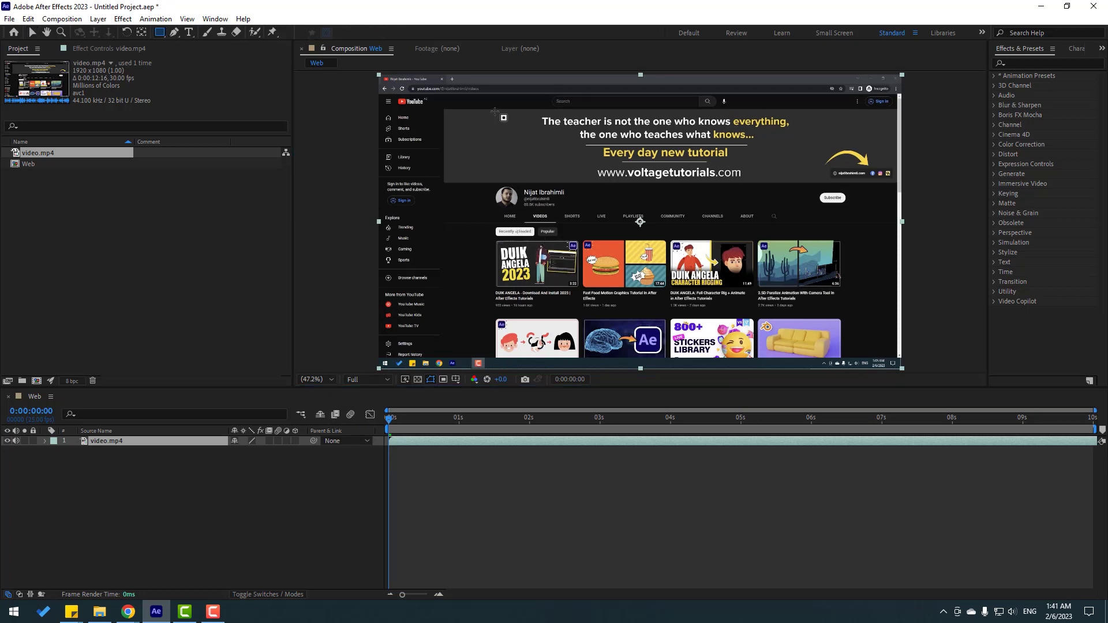
left_click_drag(492, 110, 846, 357)
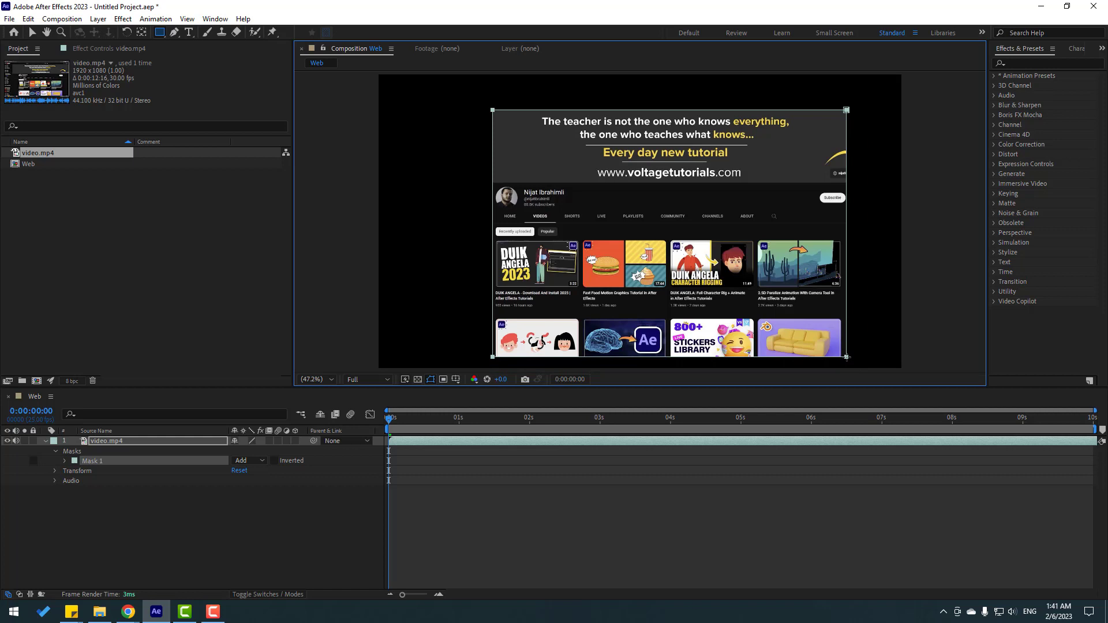
left_click(408, 419)
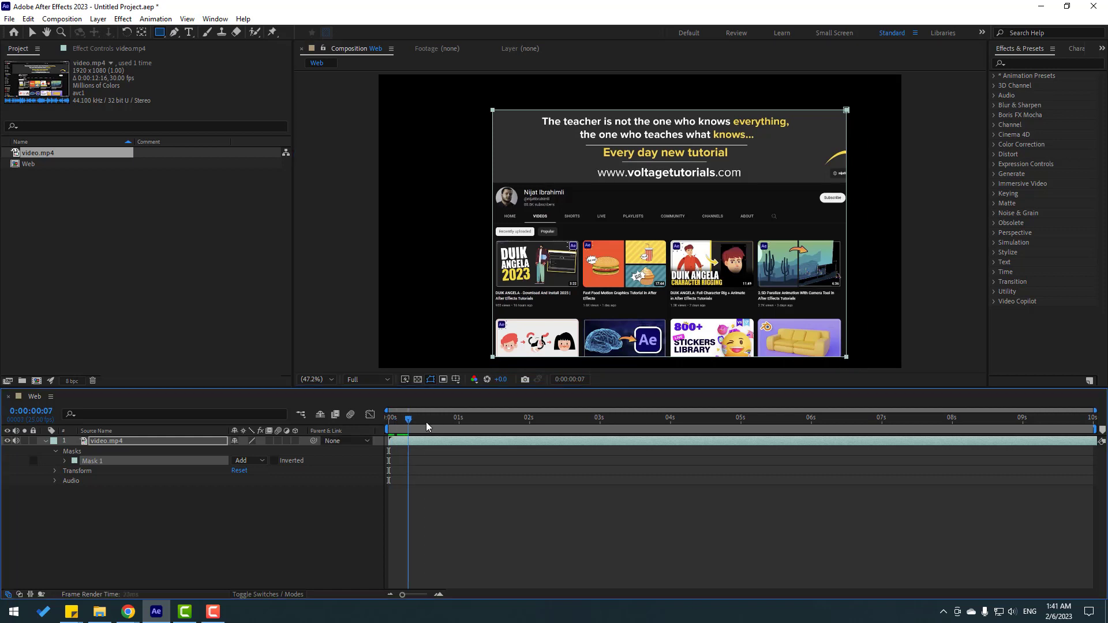
left_click_drag(427, 426, 462, 443)
left_click(392, 441)
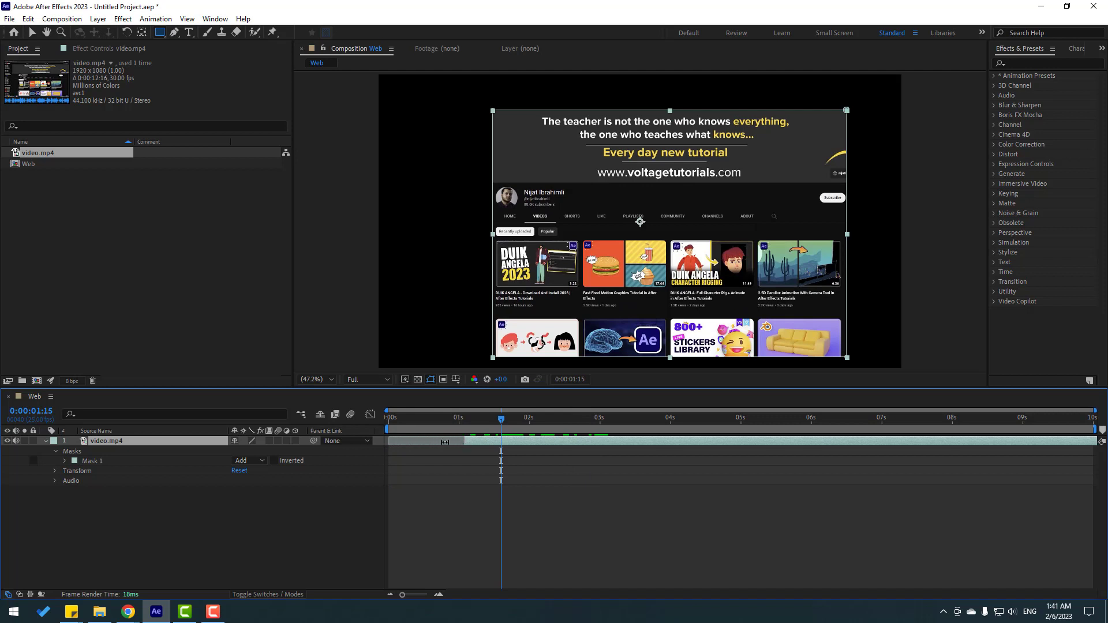
left_click(44, 442)
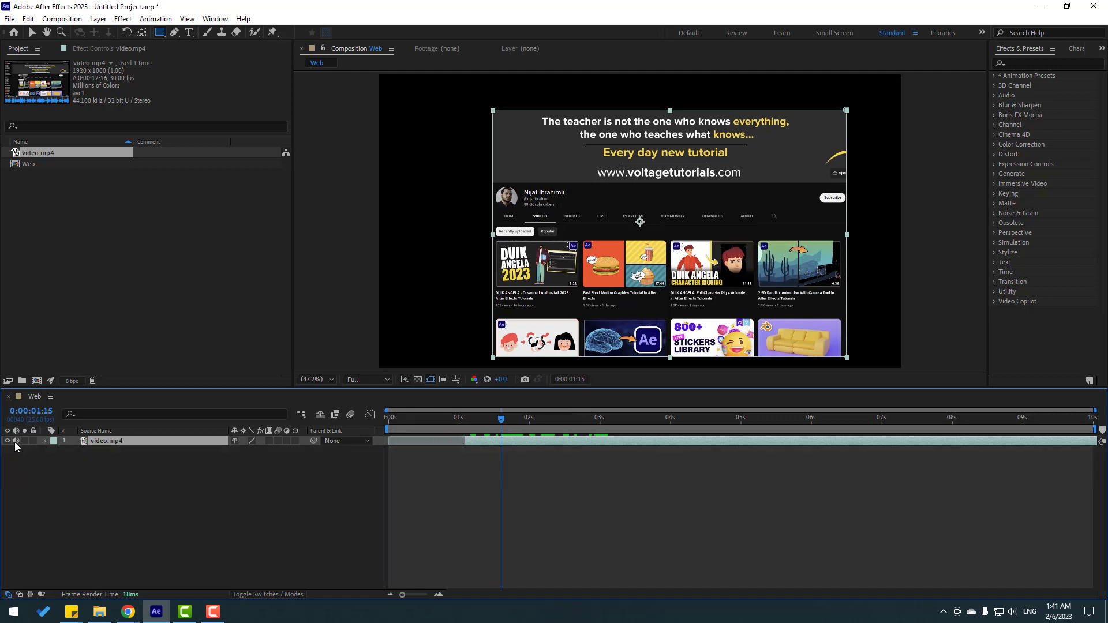
Pre-compose video.mp4 into a composition named Channel, moving all attributes into it
right_click(106, 441)
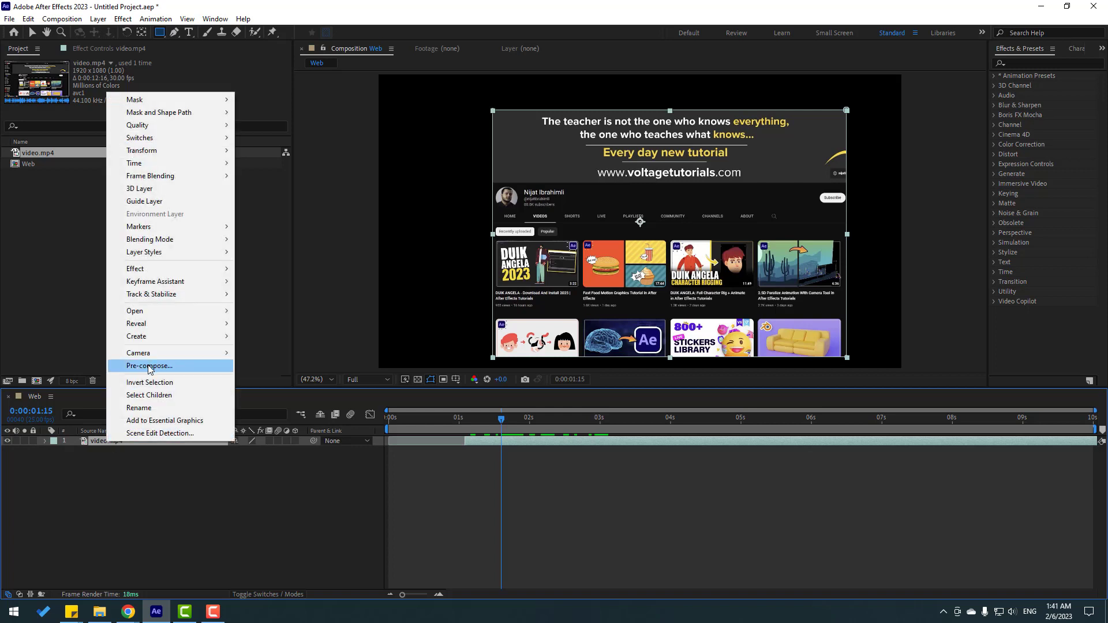
left_click(149, 366)
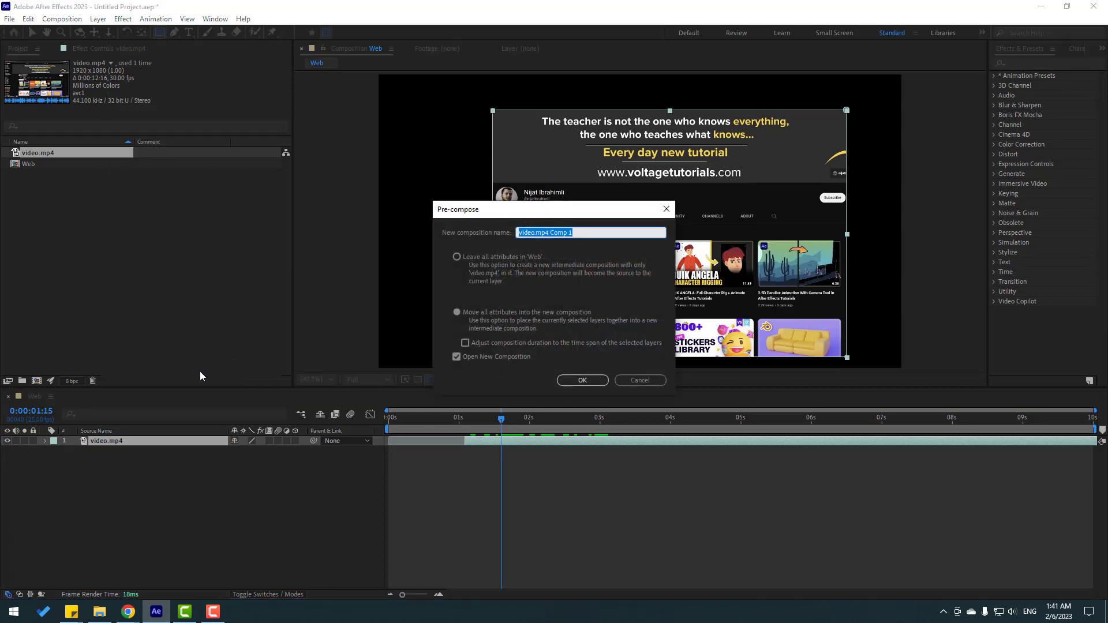
type("Channel")
left_click(459, 312)
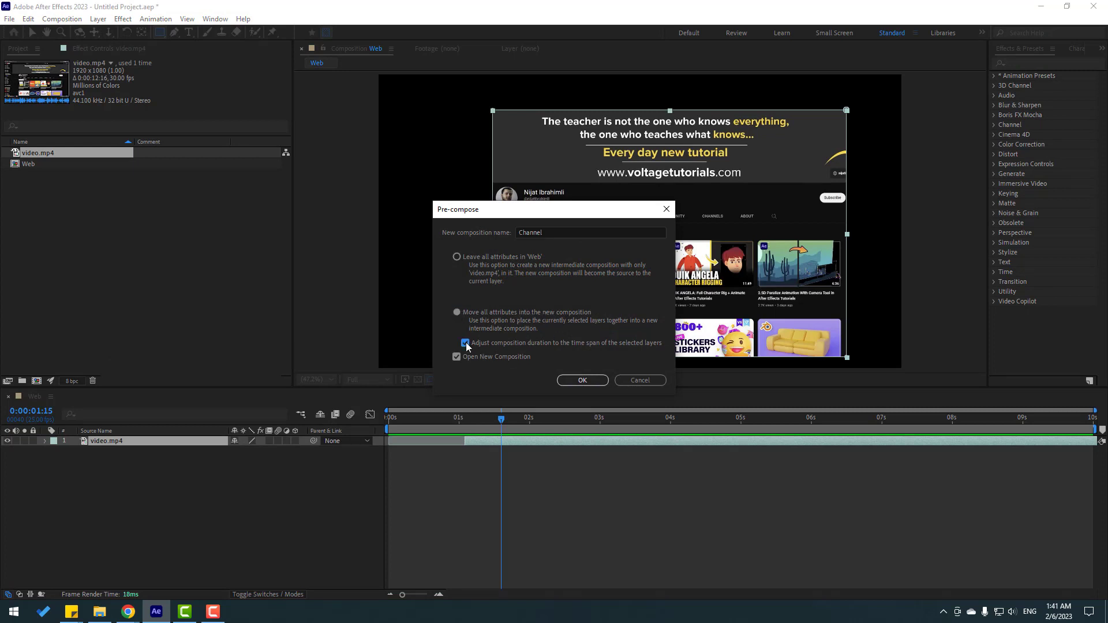
left_click(582, 380)
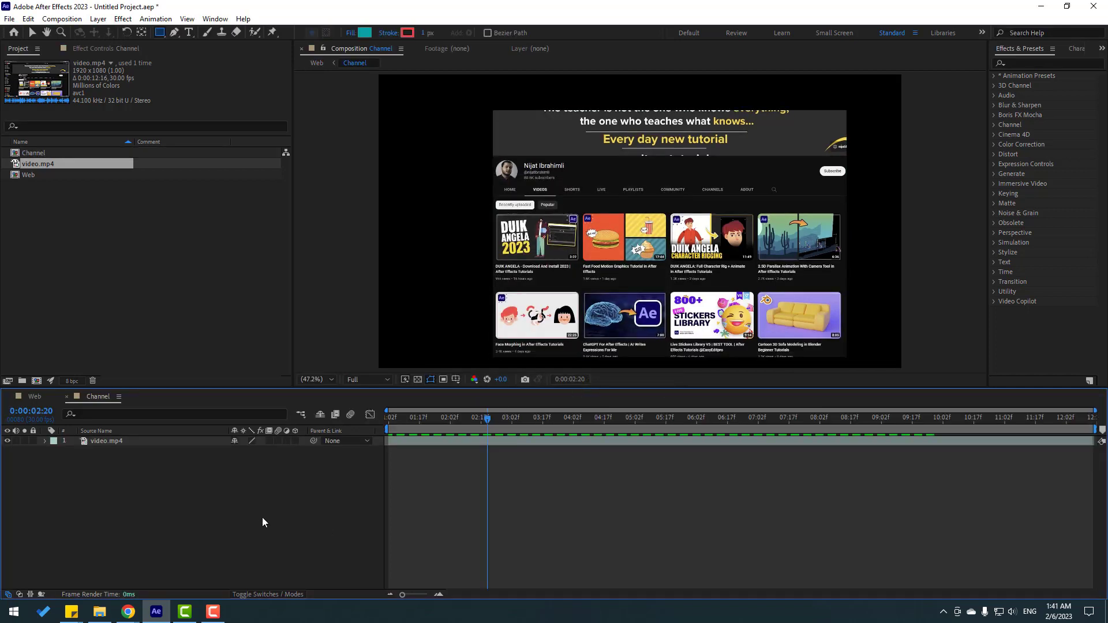
Mark the channel page as region of interest and crop the Channel composition to it
left_click(443, 380)
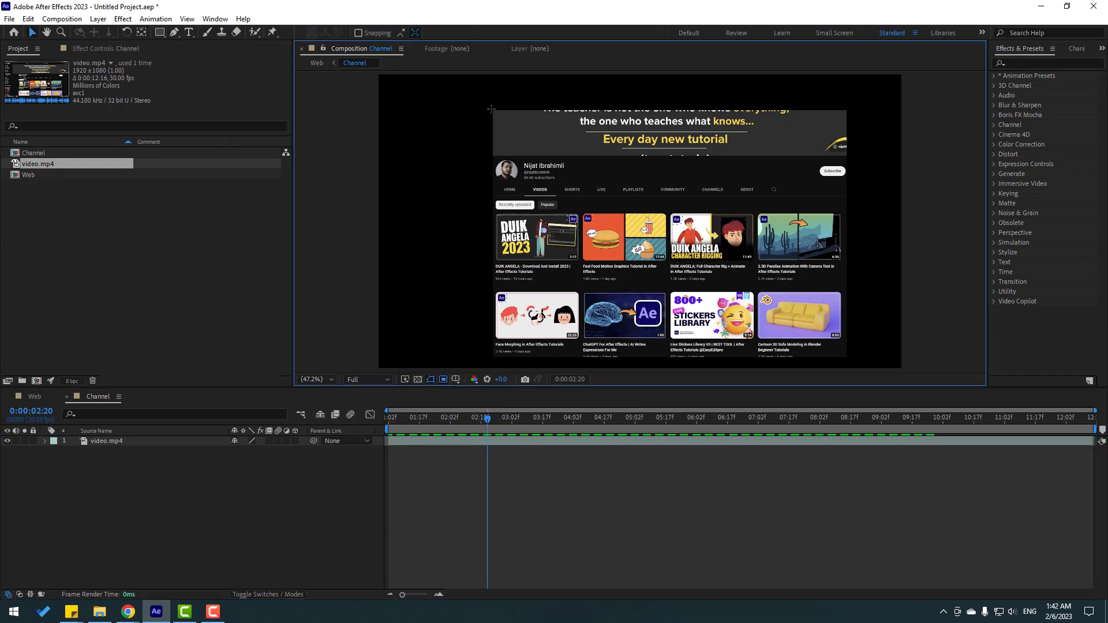
mouse_move(491, 109)
left_mouse_down()
mouse_move(506, 141)
mouse_move(774, 340)
mouse_move(819, 365)
mouse_move(865, 369)
mouse_move(848, 358)
left_mouse_up()
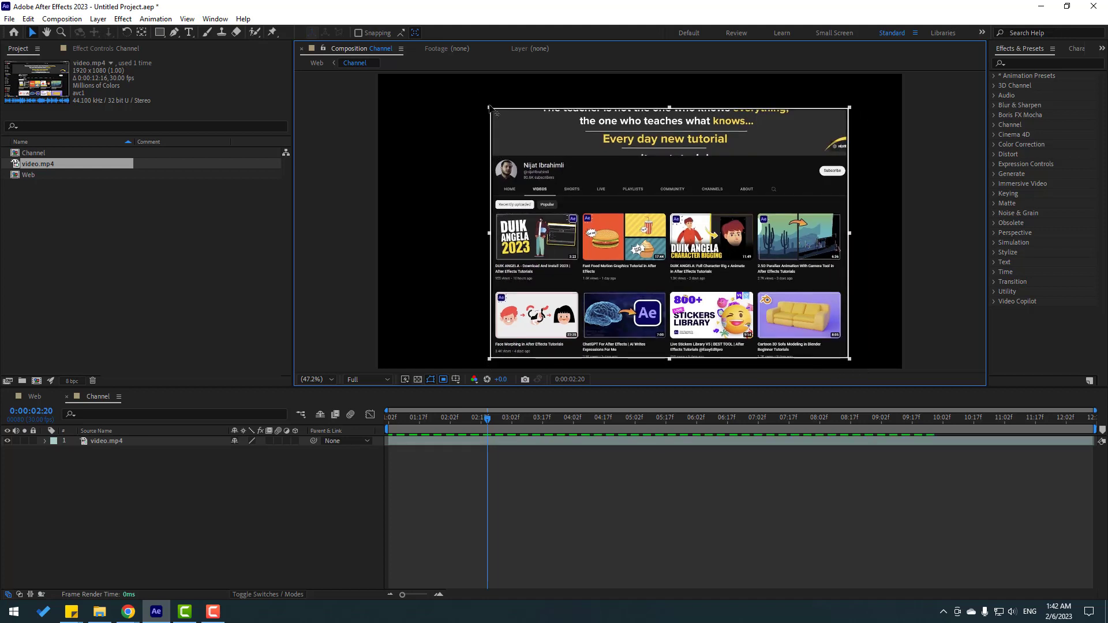
left_click(61, 19)
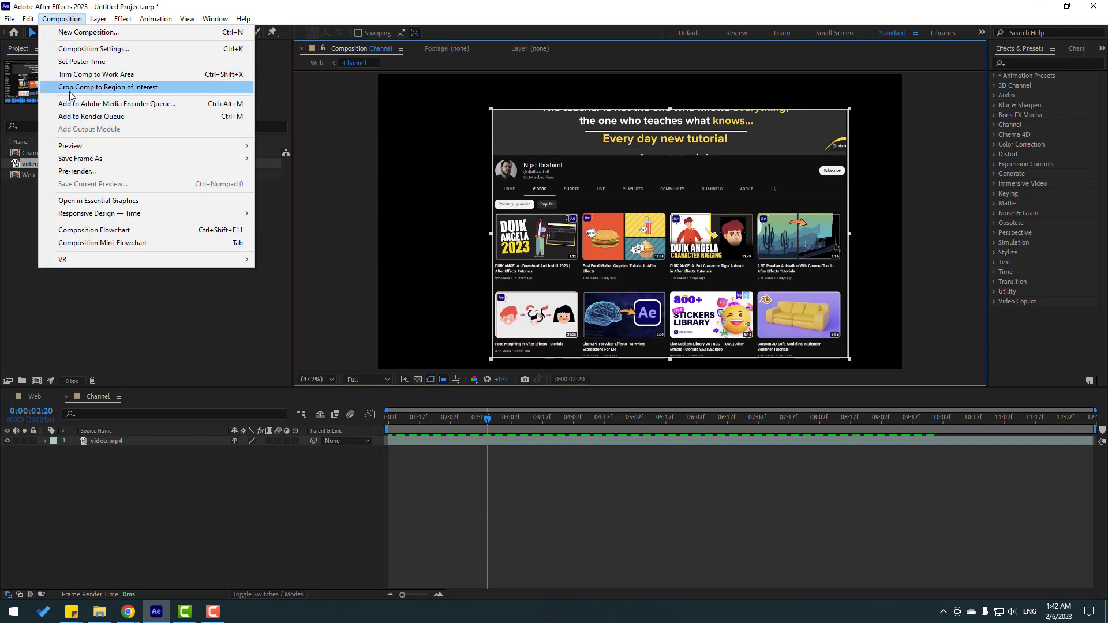
left_click(136, 88)
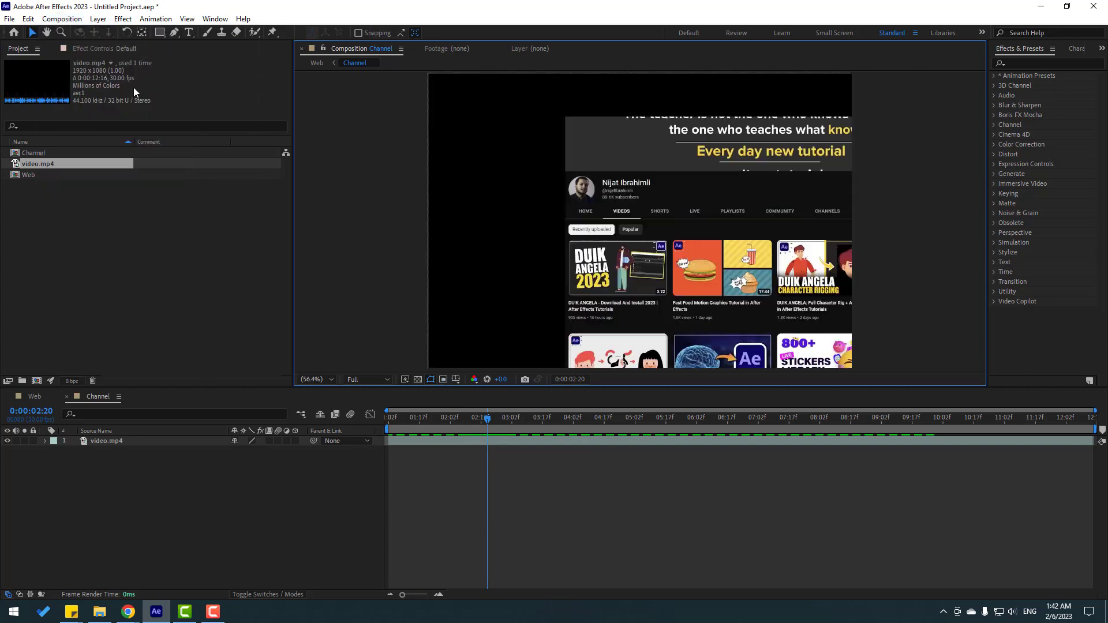
Back in Web, scale the Channel layer to 58% and mute its audio
left_click(32, 396)
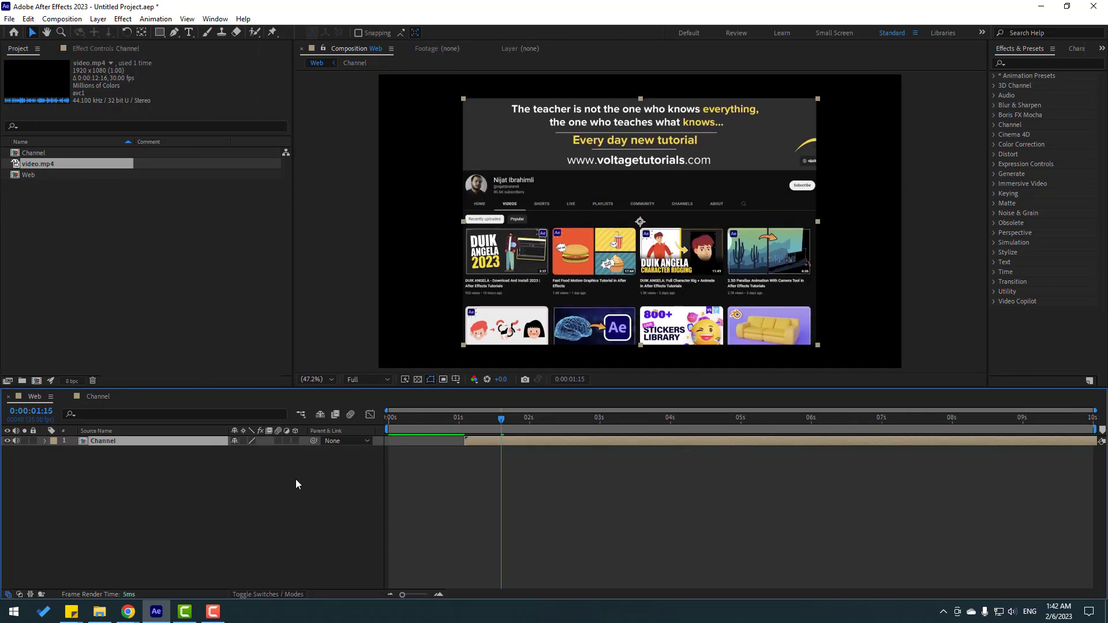
key("s")
left_click_drag(248, 454, 222, 451)
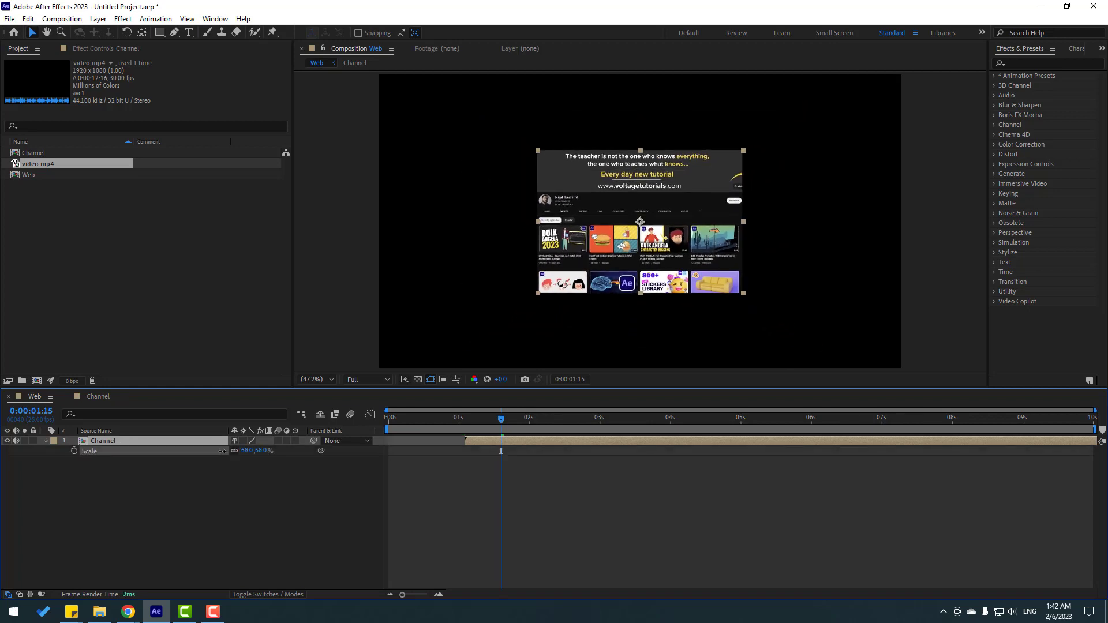
left_click(220, 464)
left_click(45, 441)
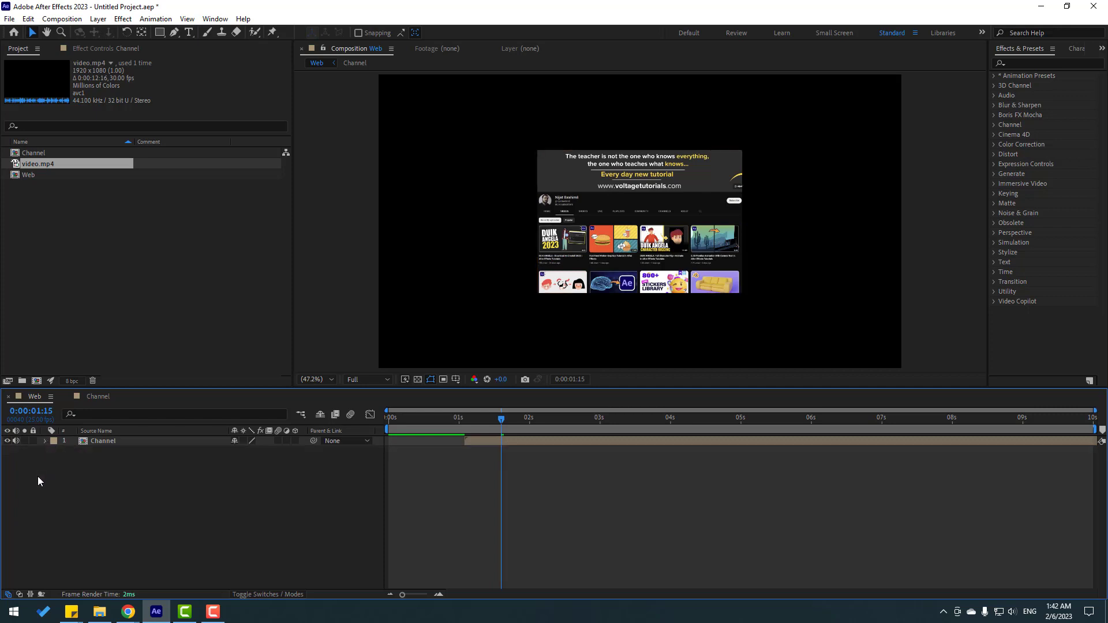
left_click(16, 441)
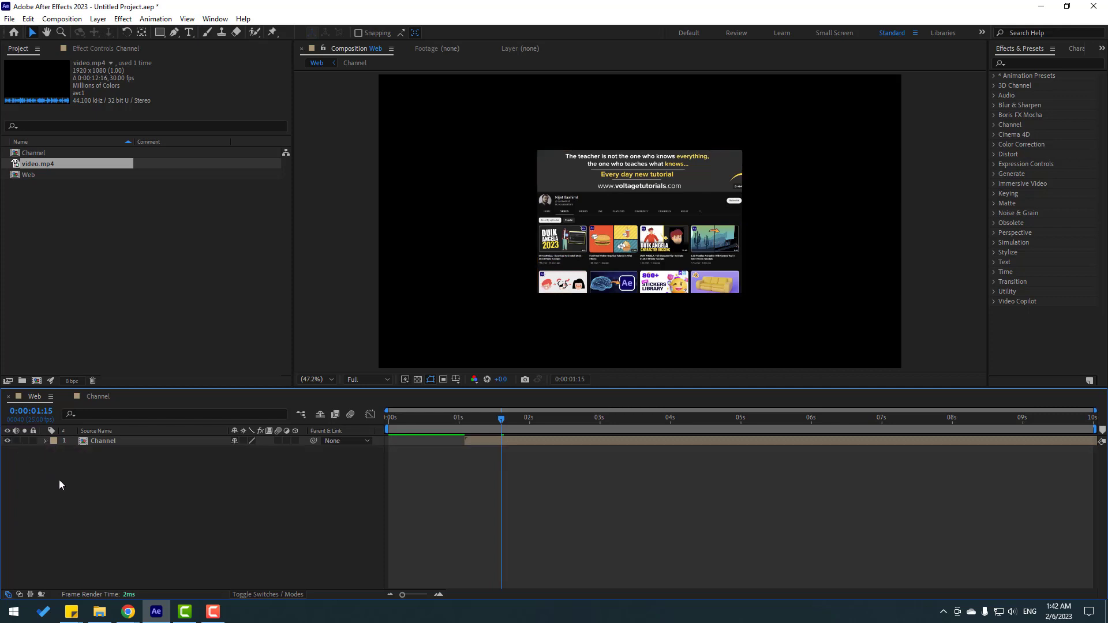
Draw a teal rectangle shape covering the channel image
left_click(159, 32)
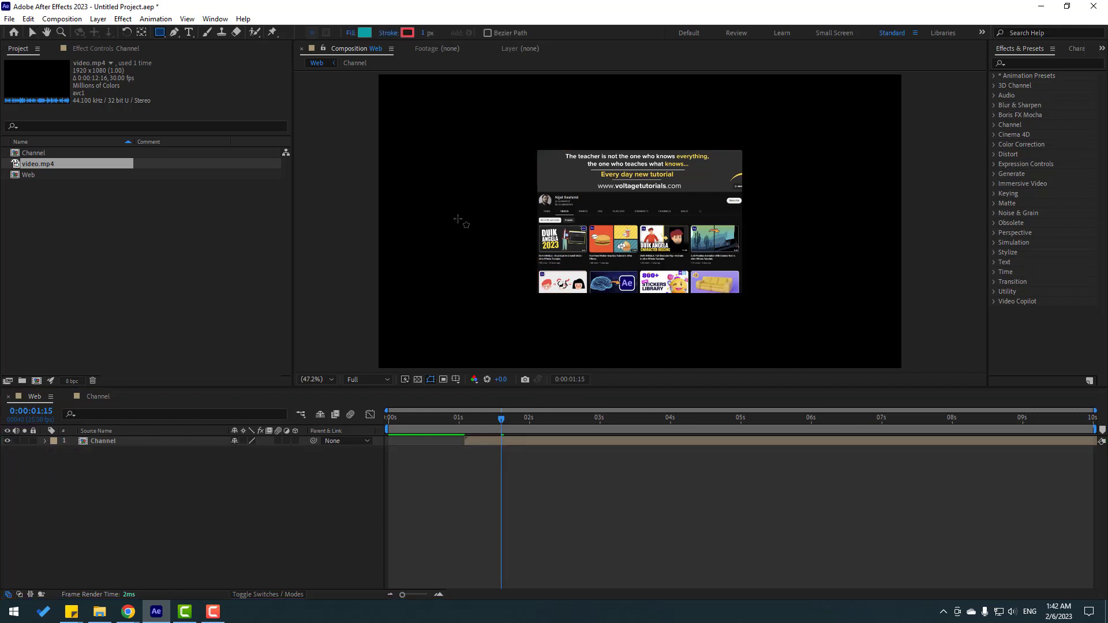
key("grave")
scroll(458, 219, "up", 2)
left_click_drag(554, 346, 552, 317)
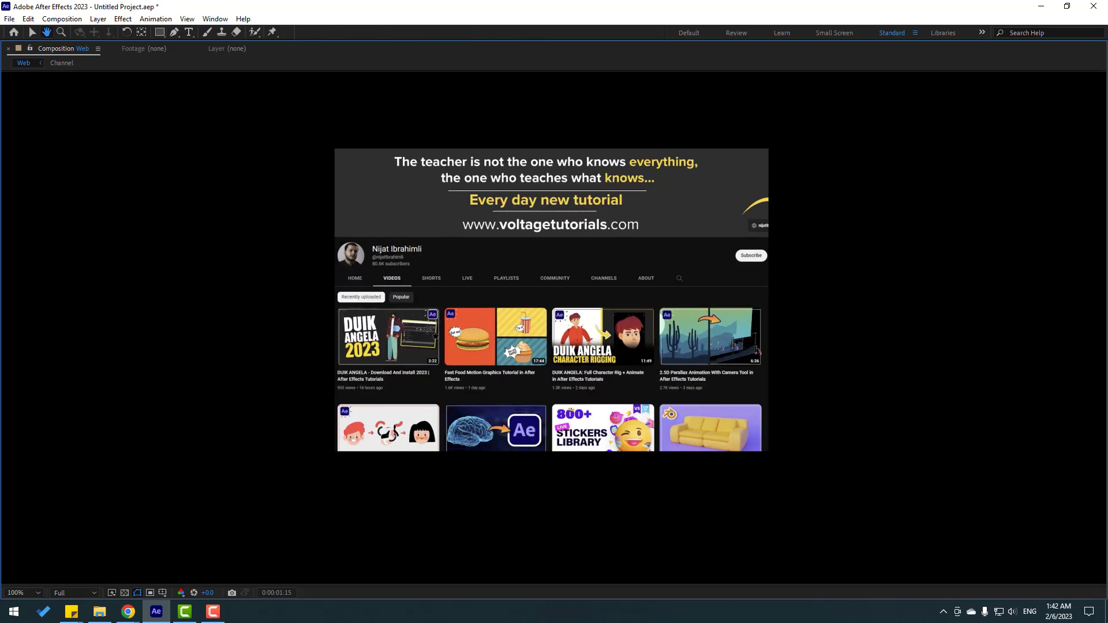
left_click_drag(334, 149, 767, 452)
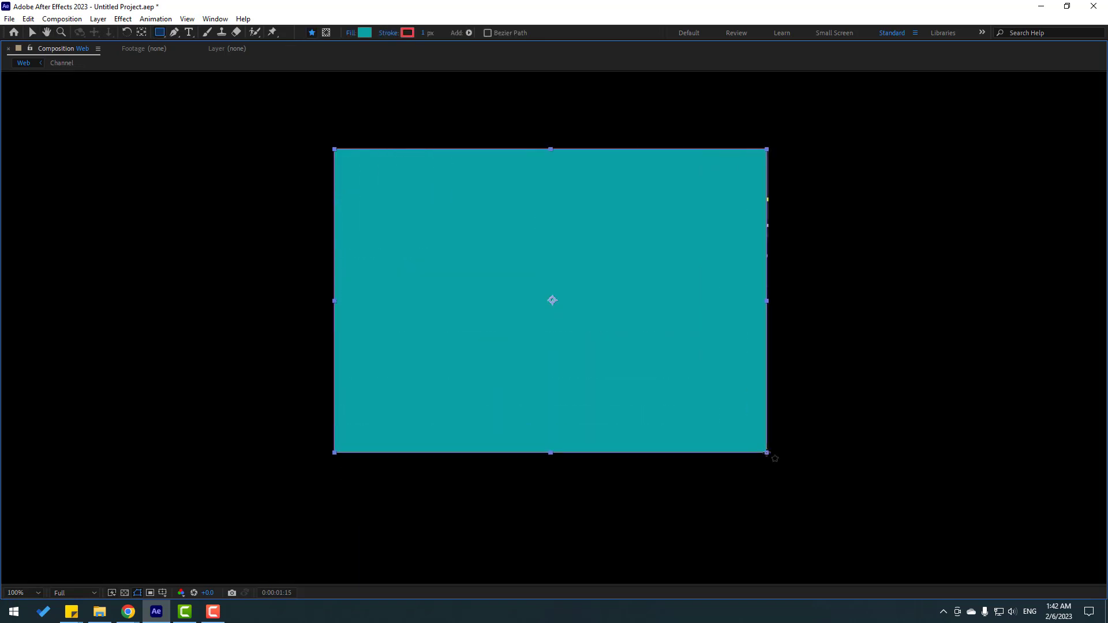
key("grave")
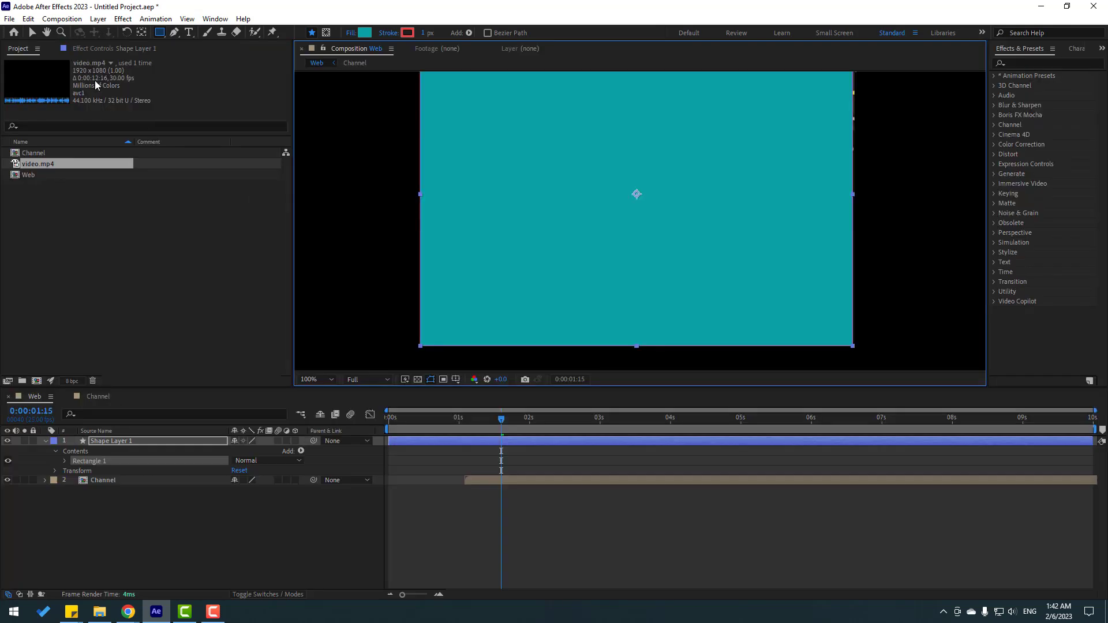
left_click(32, 32)
key("comma")
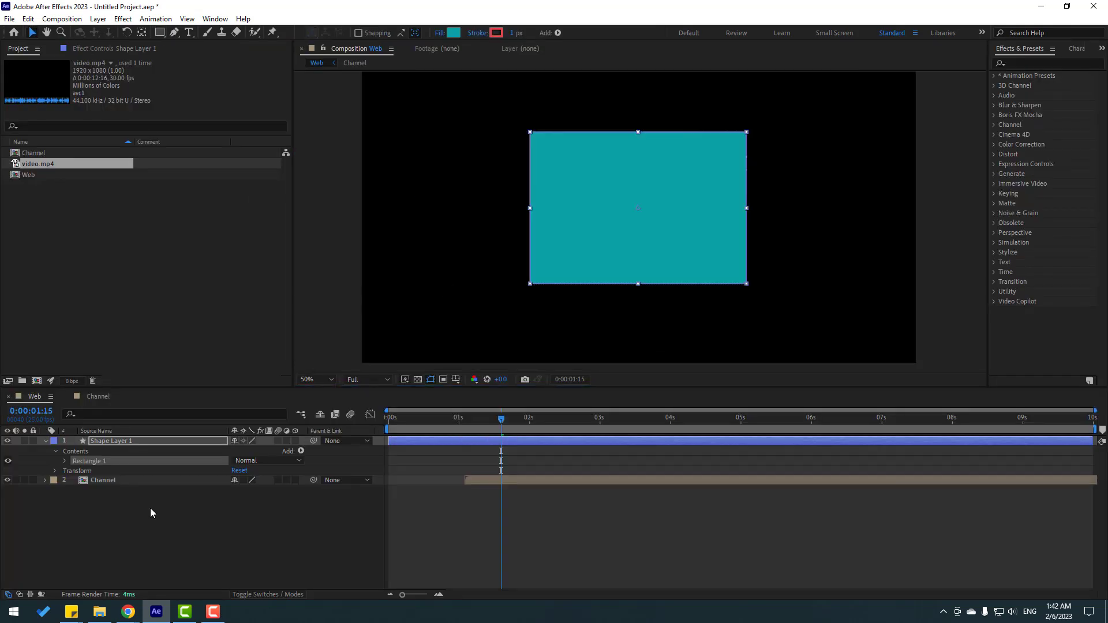
Move the shape layer below the Channel layer and rename it Channl_BG
left_click(45, 441)
left_click(109, 442)
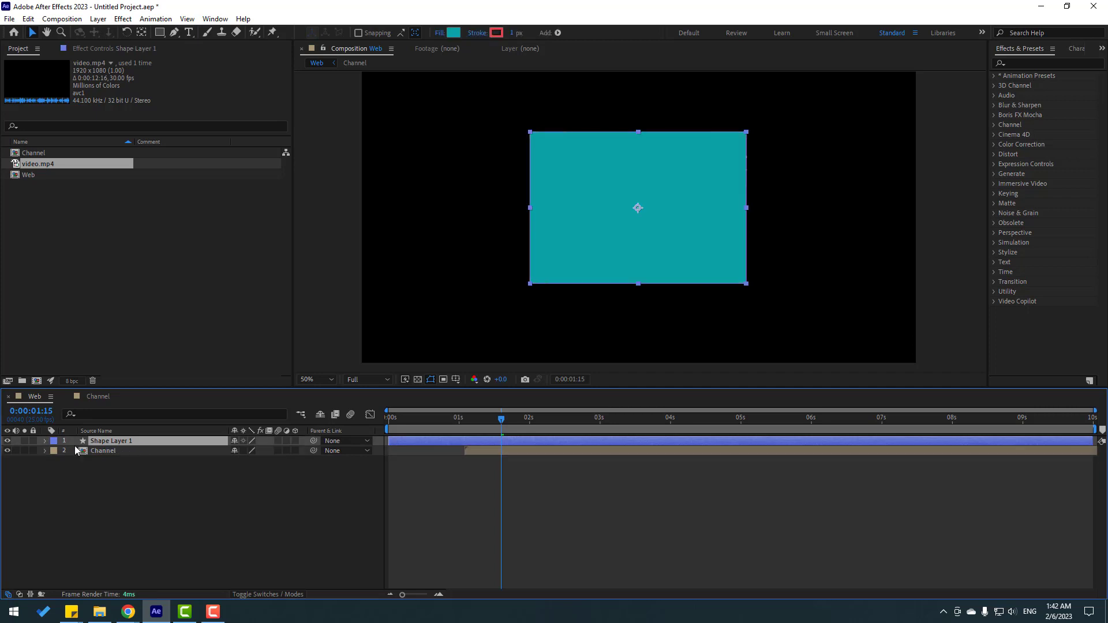
left_click_drag(116, 441, 115, 499)
left_click(113, 500)
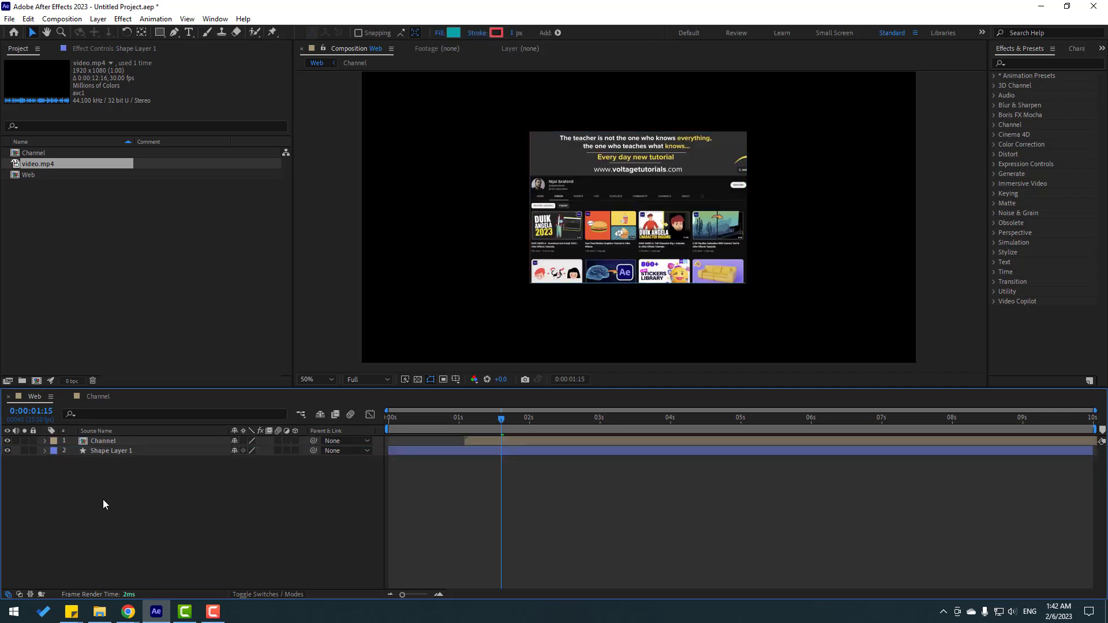
left_click(115, 452)
key("Return")
type("Chann")
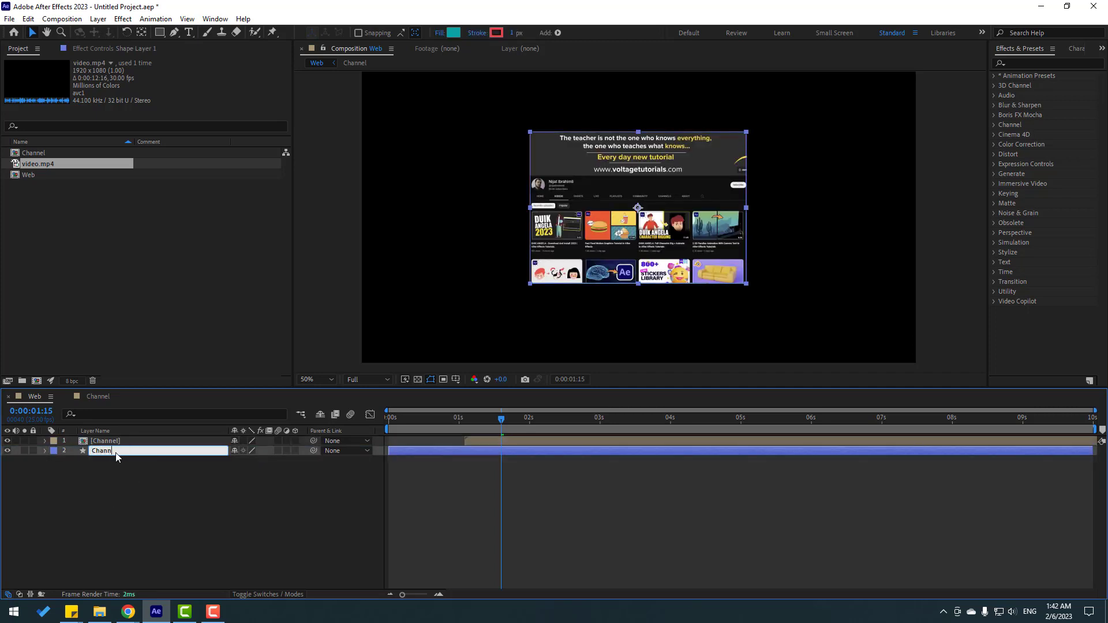
type("l_BG")
key("Return")
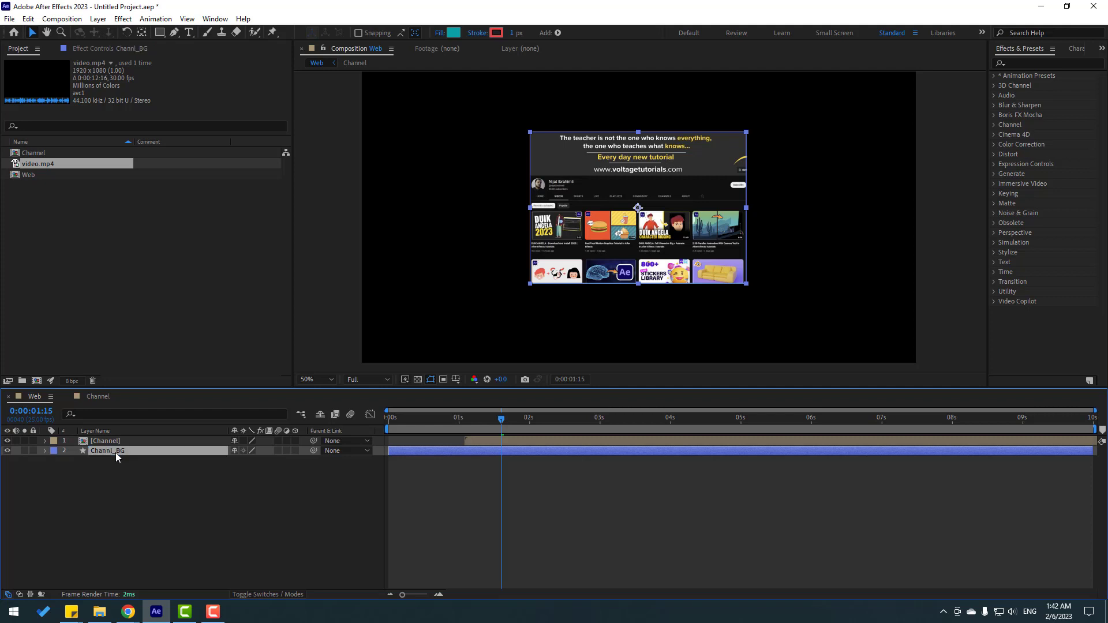
left_click(134, 493)
Set the Web composition's 3D renderer to Cinema 4D
right_click(113, 490)
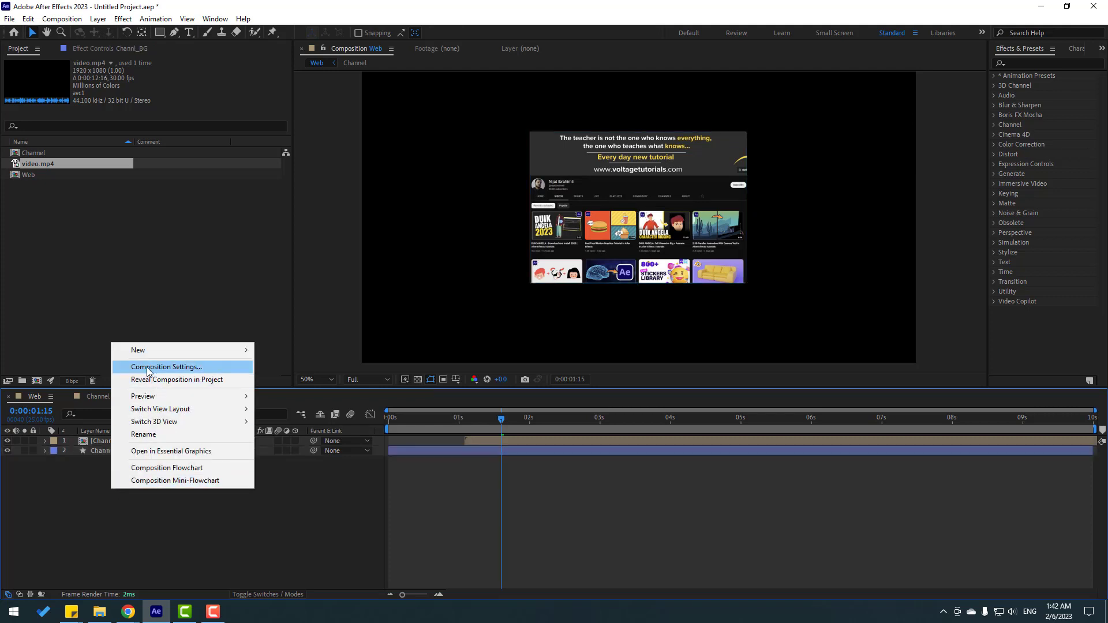
left_click(186, 367)
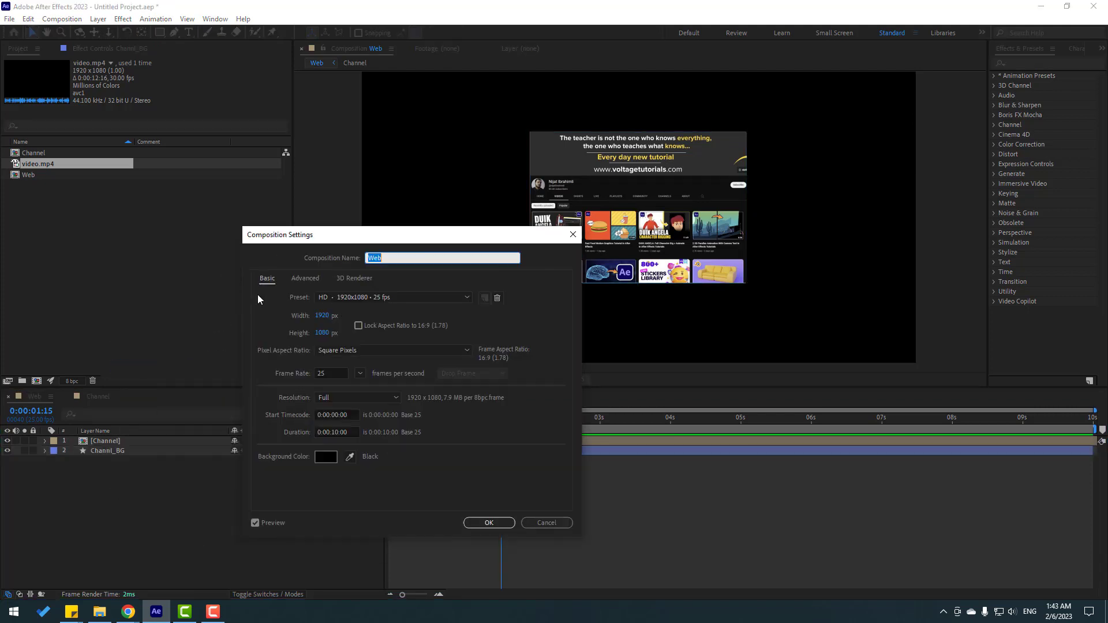
left_click(358, 279)
left_click(343, 327)
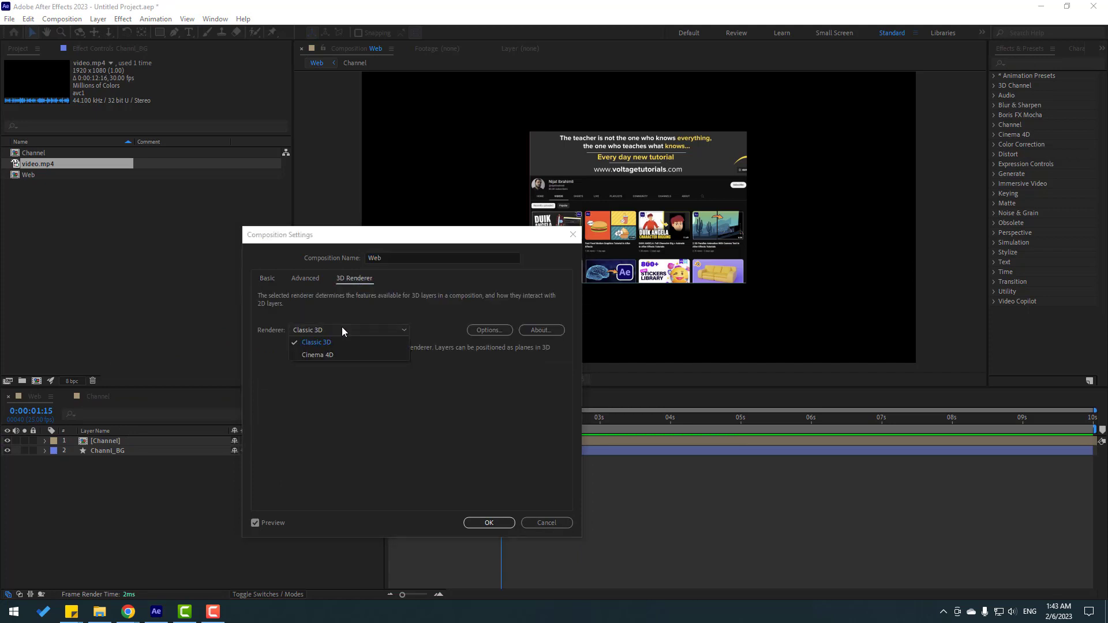
left_click(324, 354)
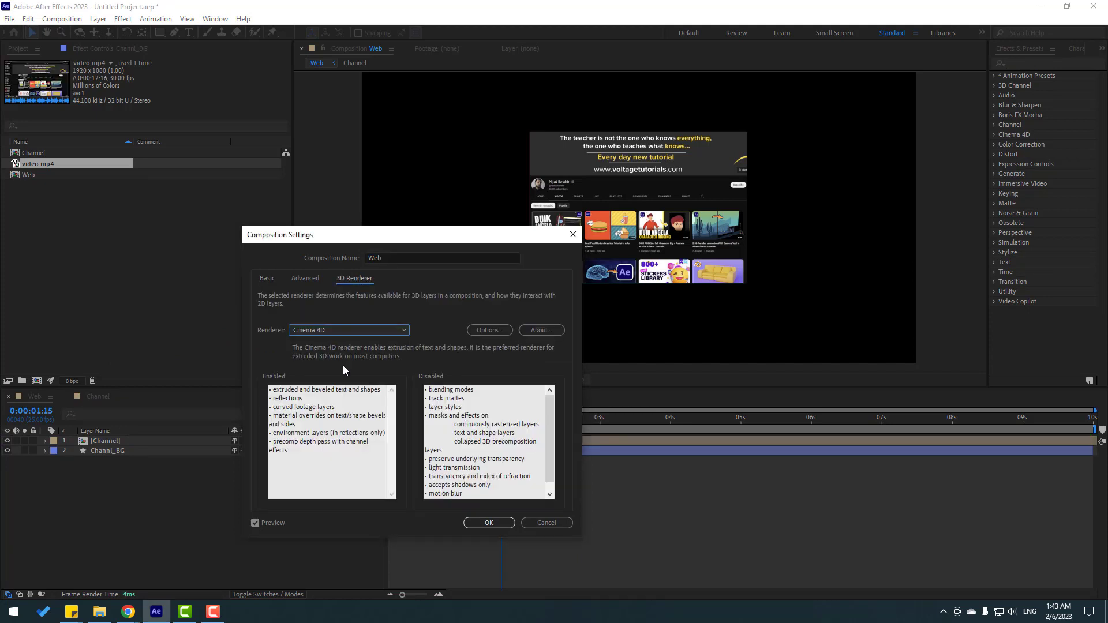
left_click(489, 524)
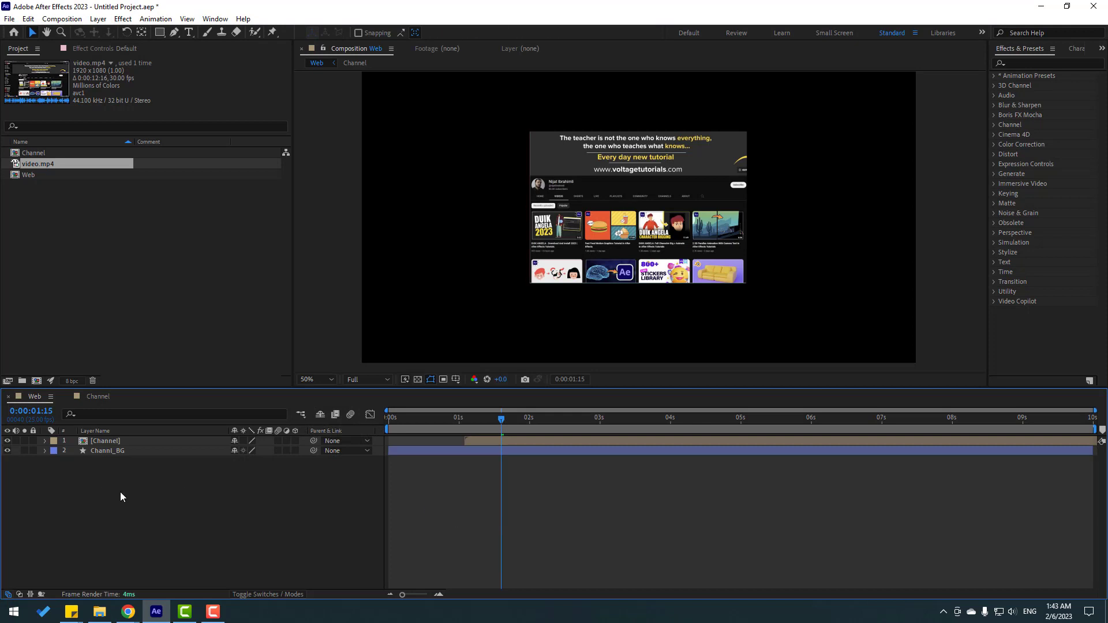
Make both the Channel and Channl_BG layers 3D and view the composition from the Top
left_click_drag(76, 483, 110, 428)
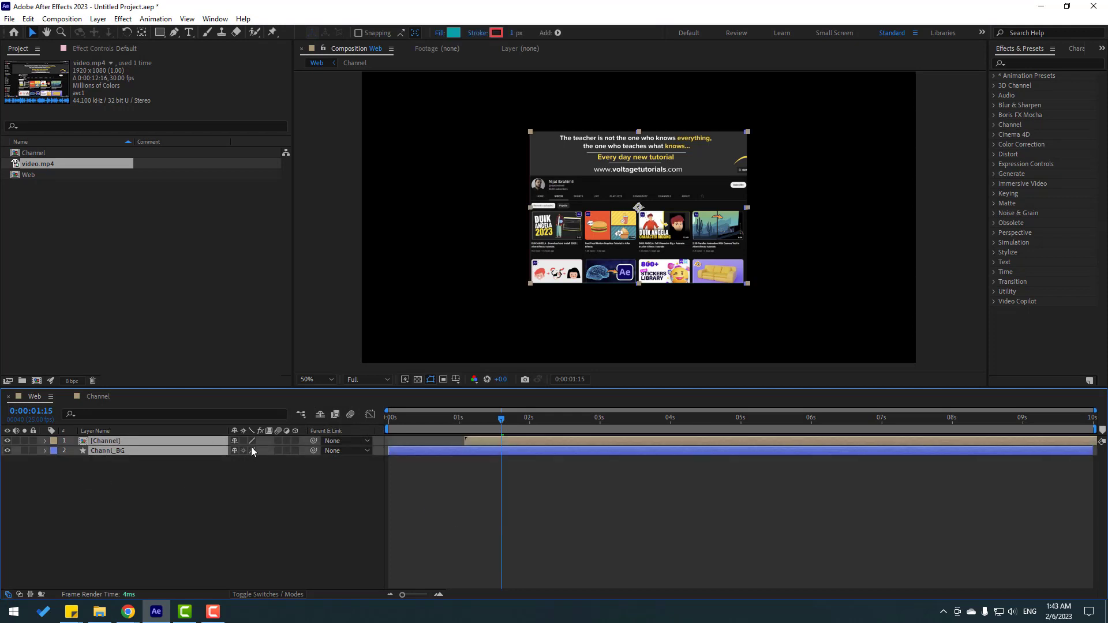
left_click(294, 441)
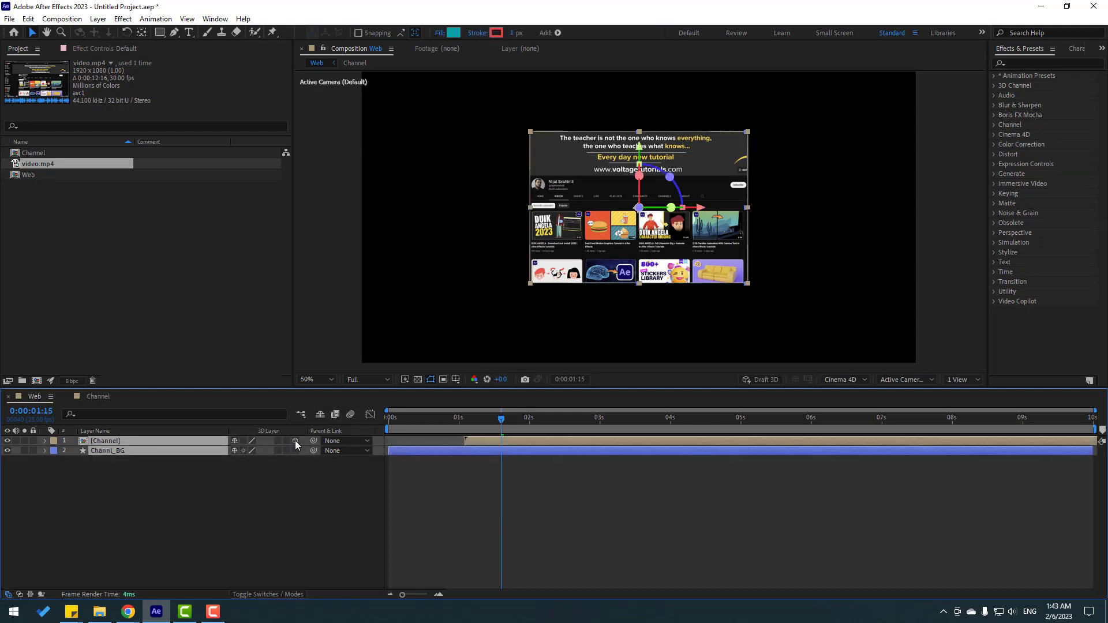
left_click(232, 548)
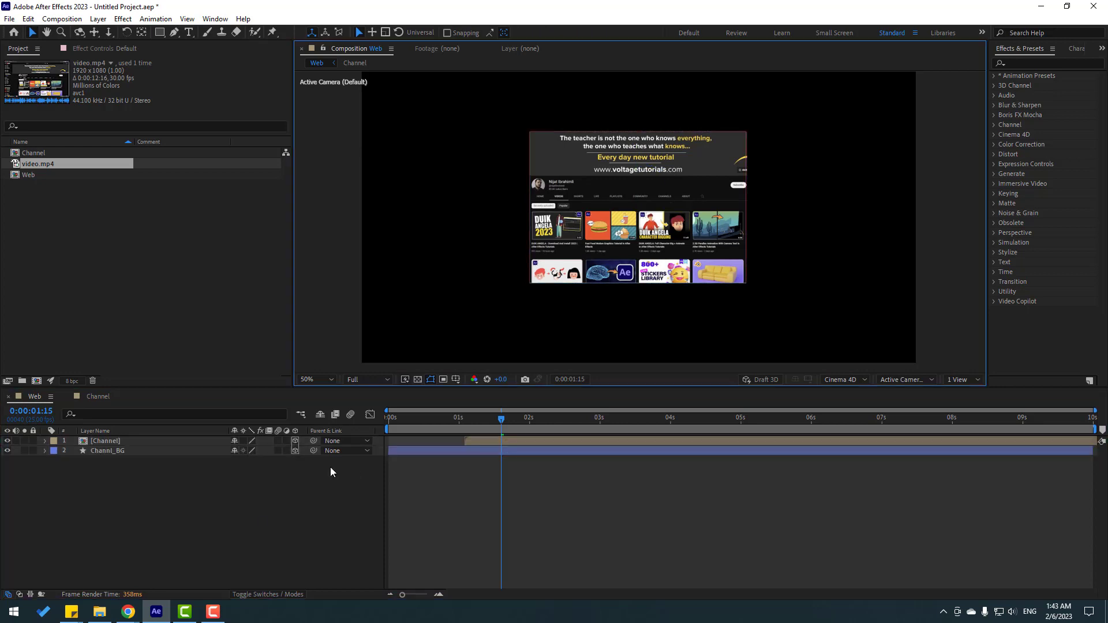
left_click(891, 384)
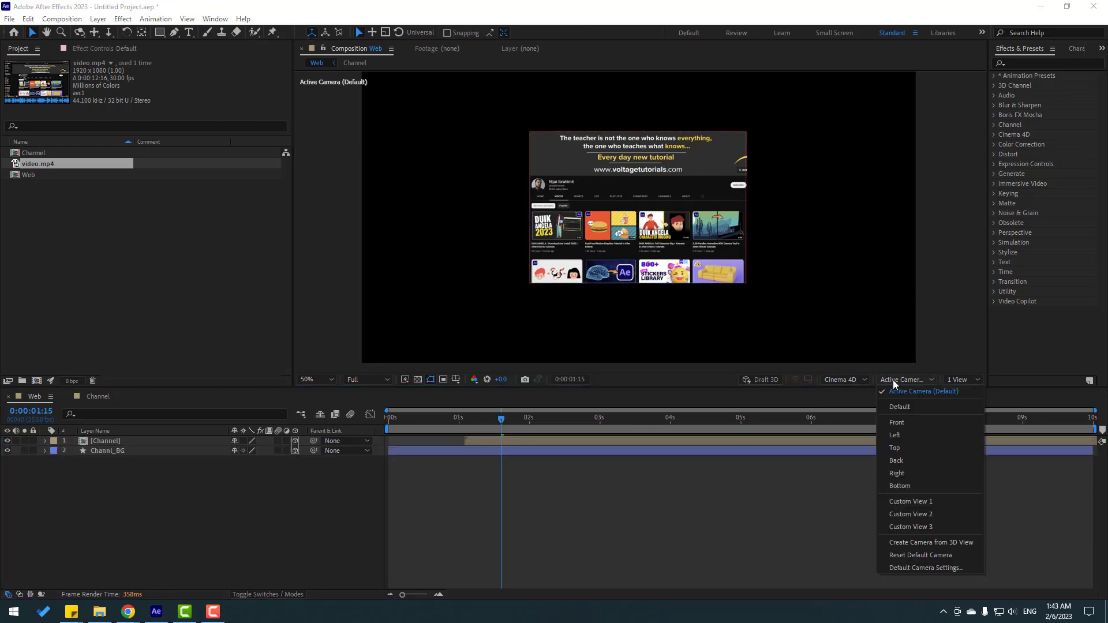
left_click(896, 449)
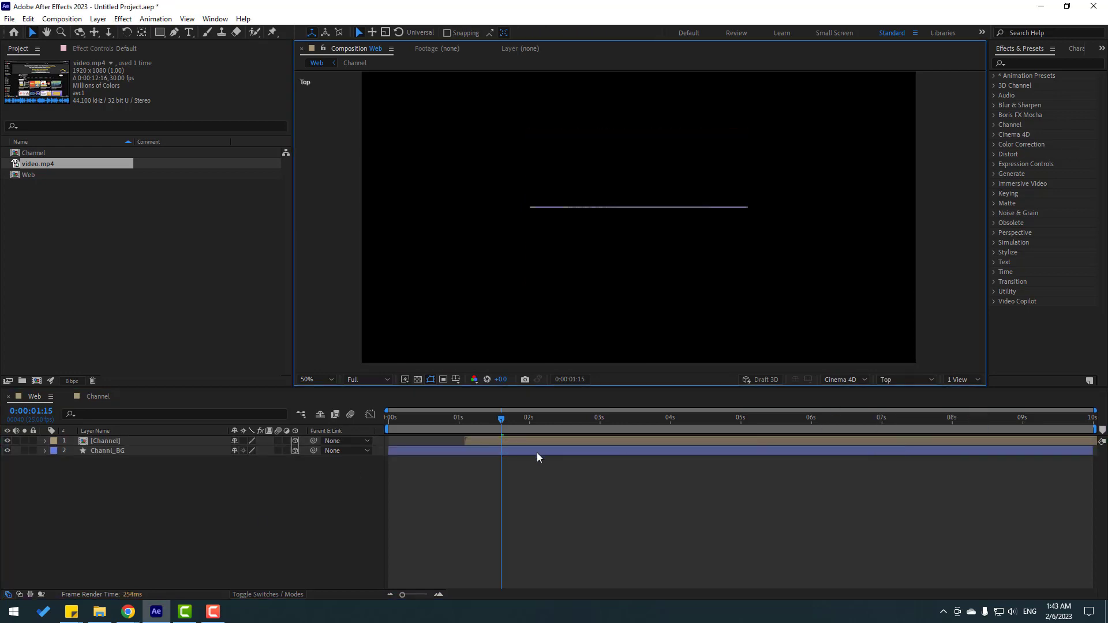
Set Channl_BG's Geometry Options Extrusion Depth to 50, trying 10 first
left_click(110, 453)
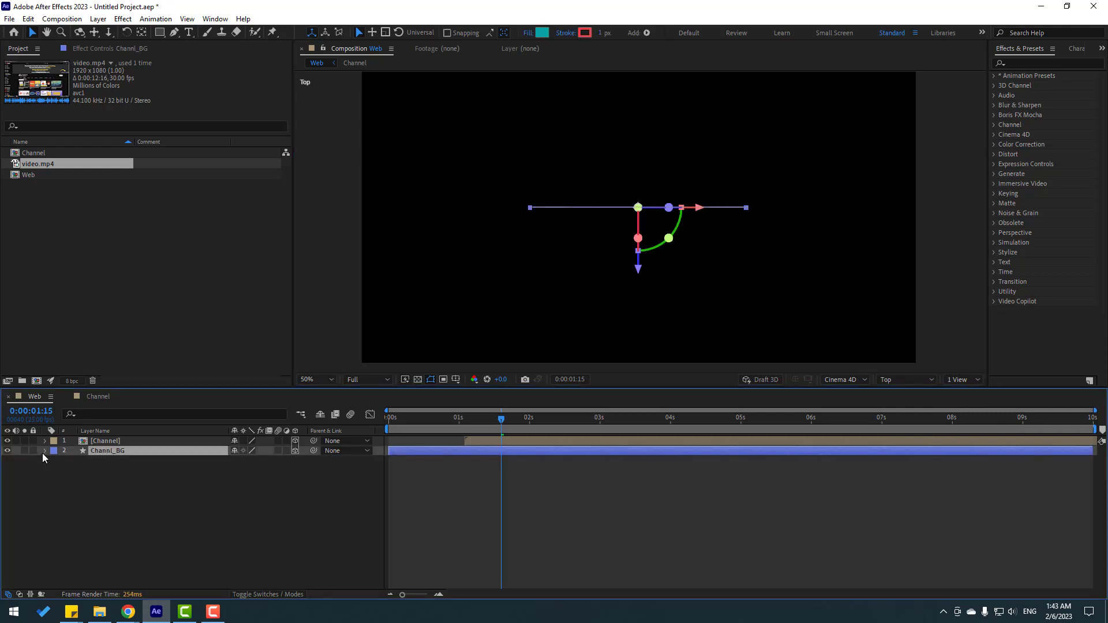
left_click(44, 450)
left_click(62, 489)
left_click(158, 529)
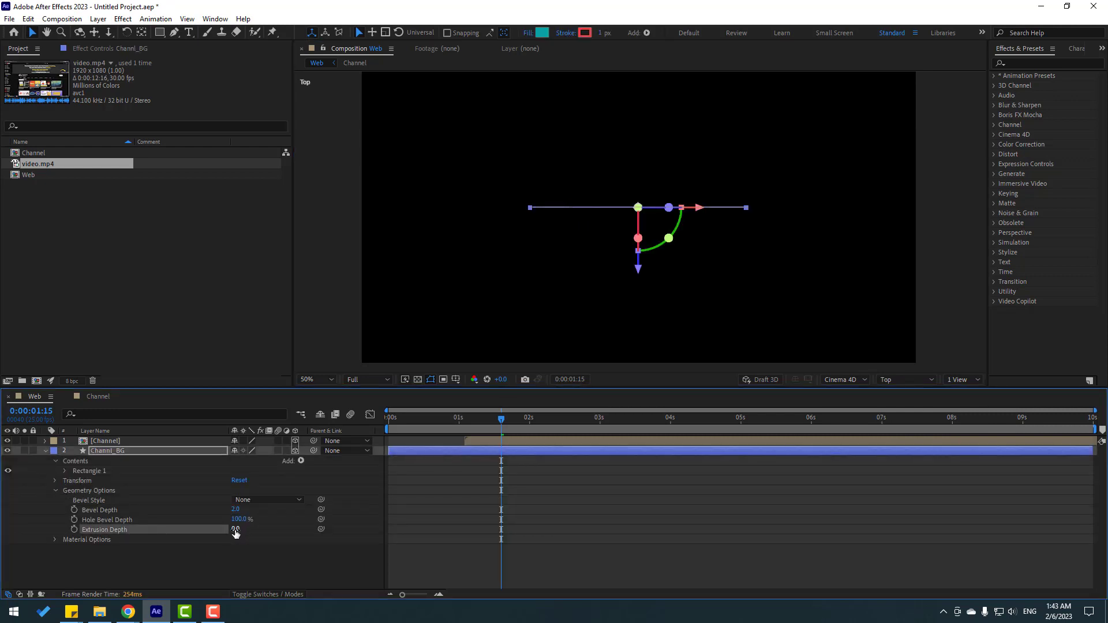
type("10")
key("Return")
key("period")
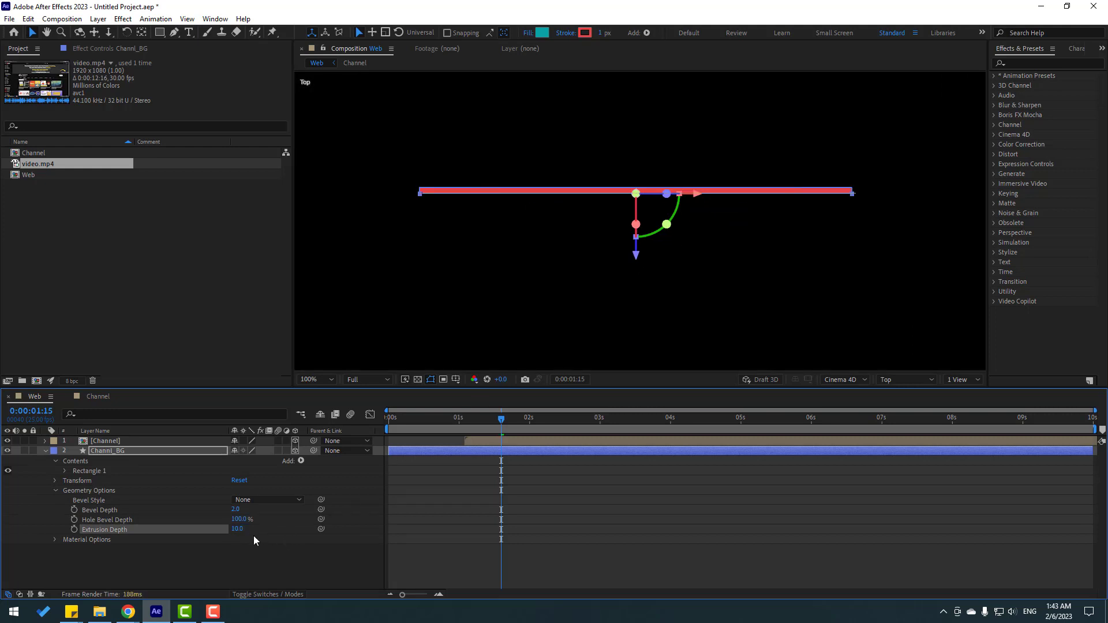
left_click(238, 529)
type("50")
key("Return")
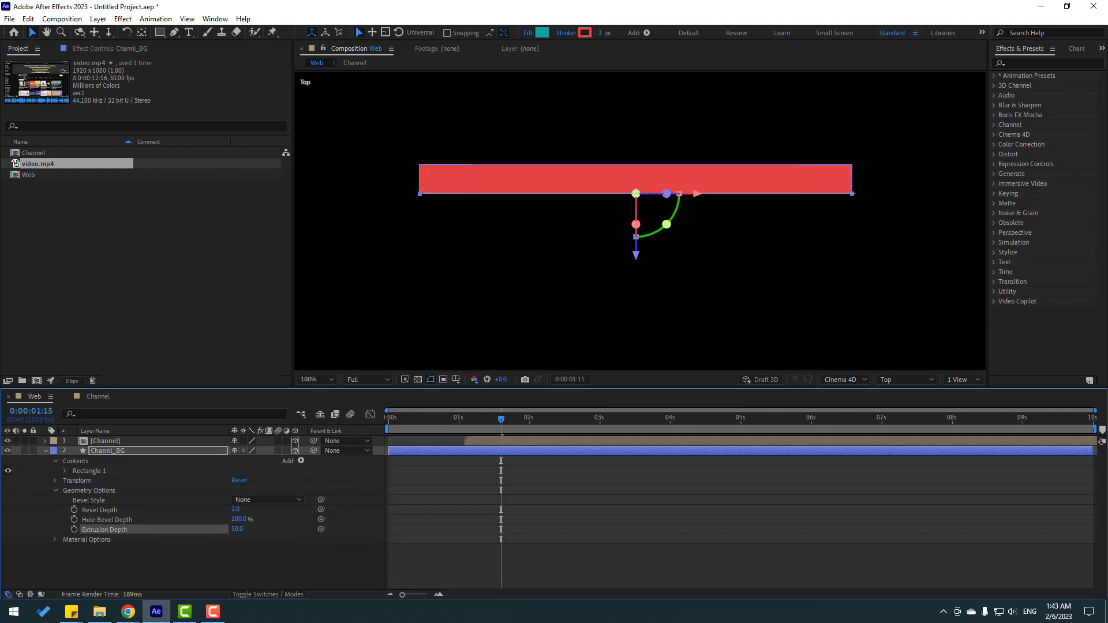
left_click(45, 452)
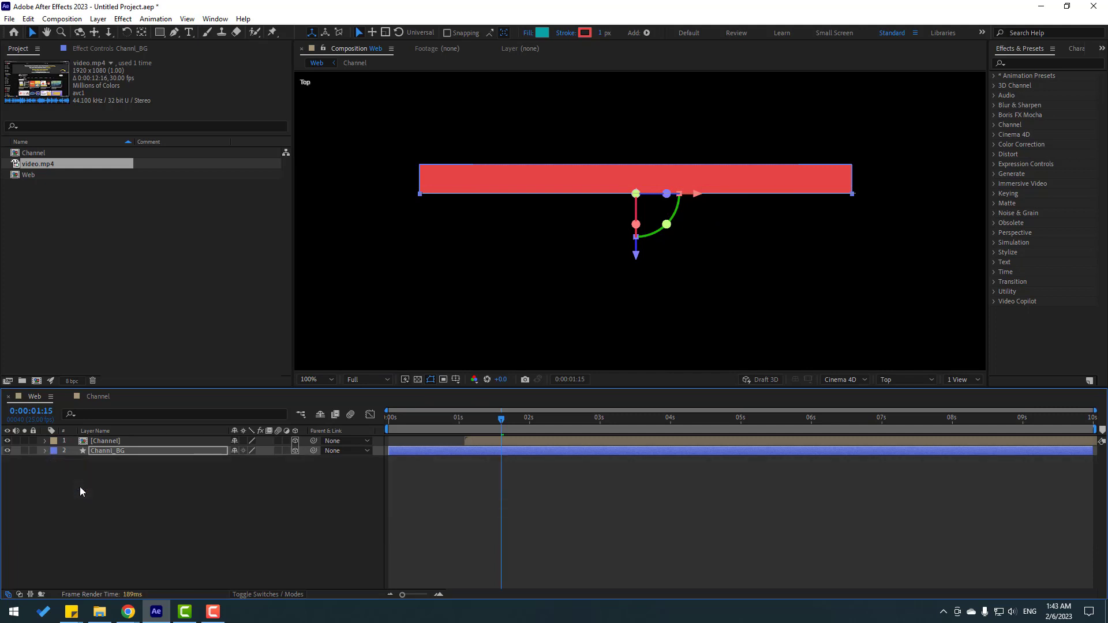
Step through Custom View 1 and Custom View 2, settling on the angled Custom View 3
left_click(103, 441)
key("period")
key("period")
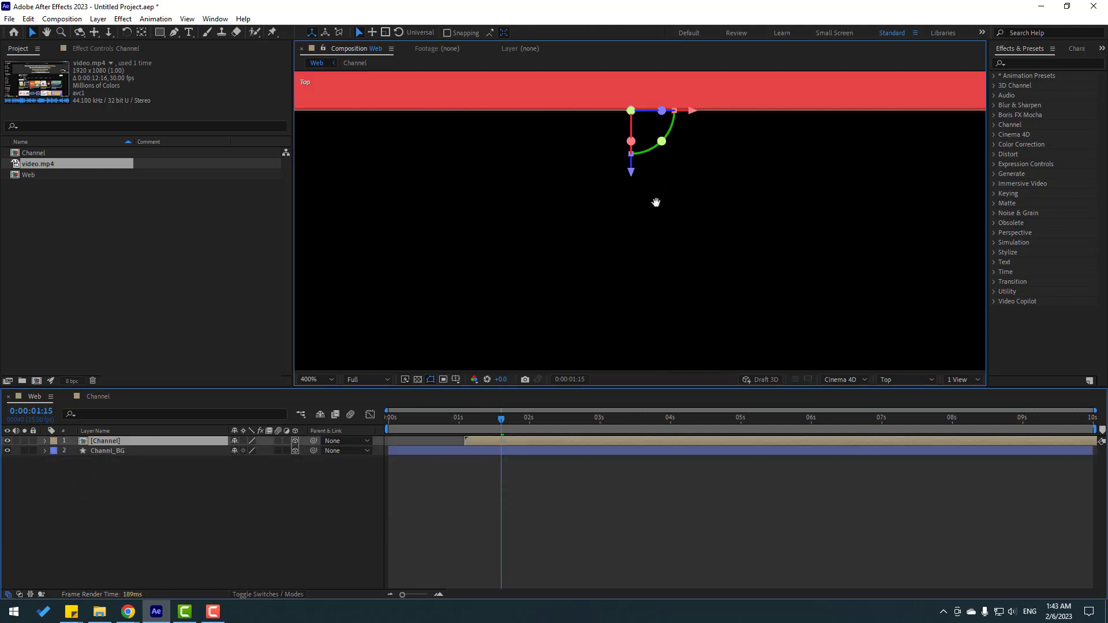
scroll(655, 203, "up", 2)
scroll(626, 244, "up", 2)
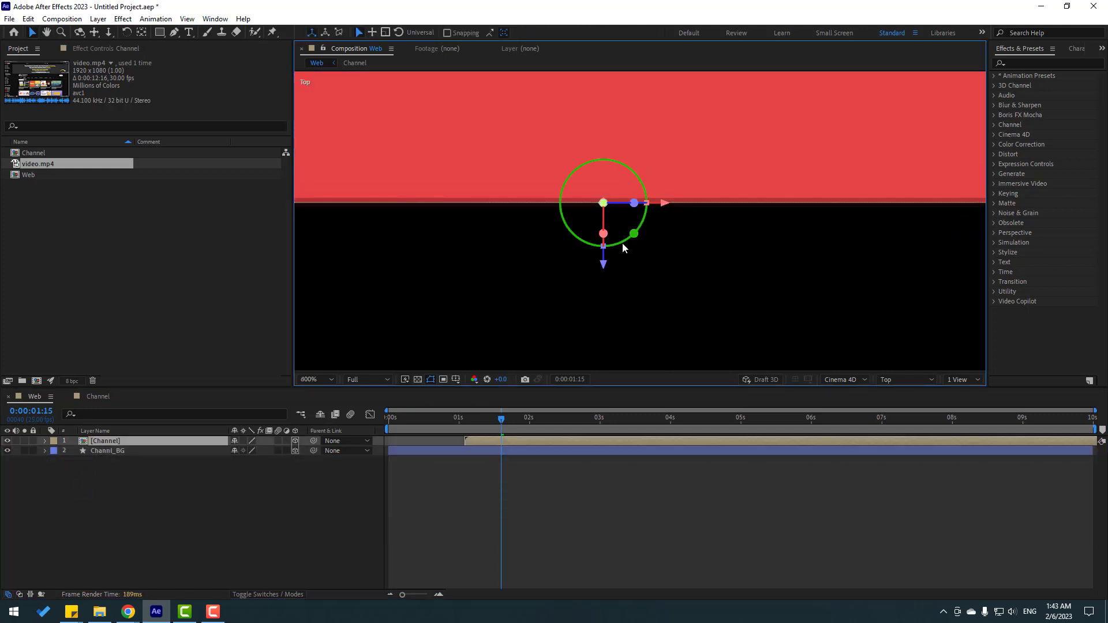
key("comma")
key("comma")
key("comma")
left_click(900, 380)
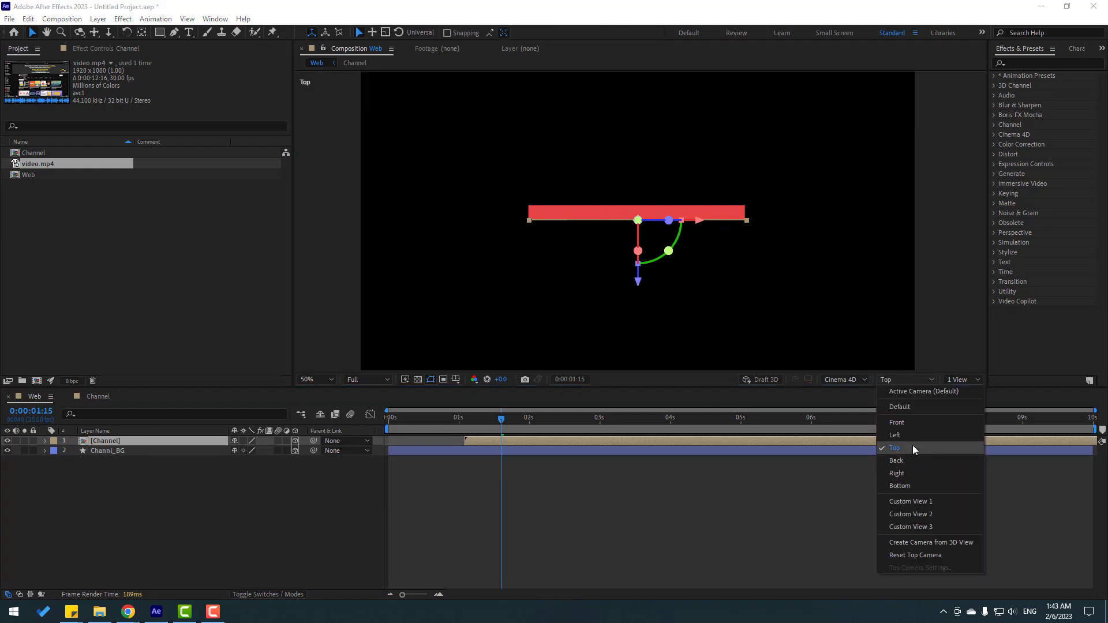
left_click(912, 501)
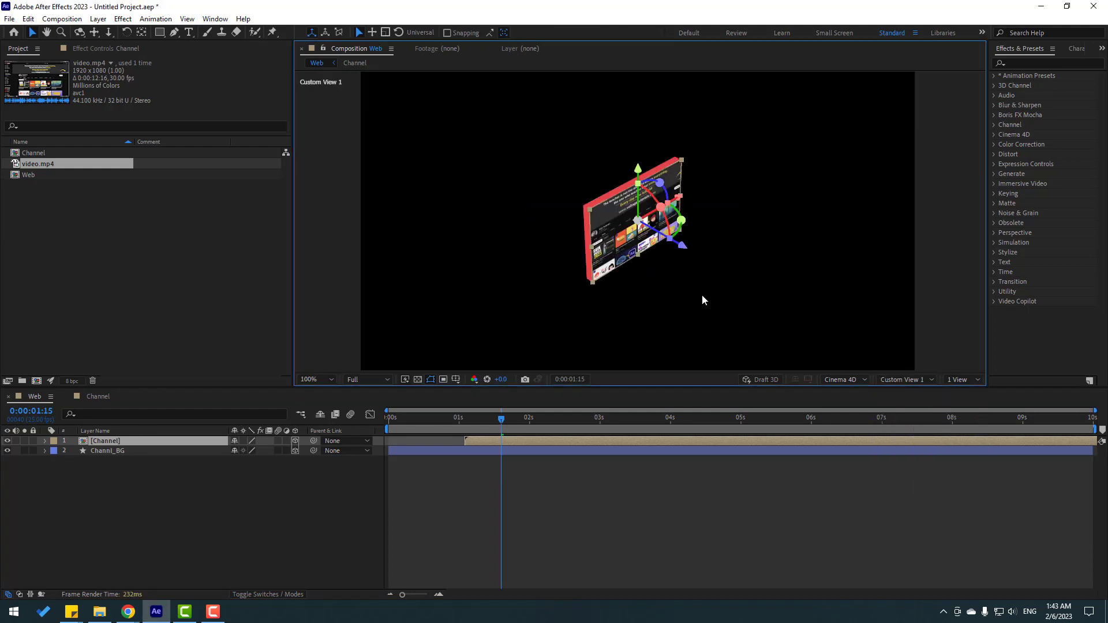
left_click(896, 382)
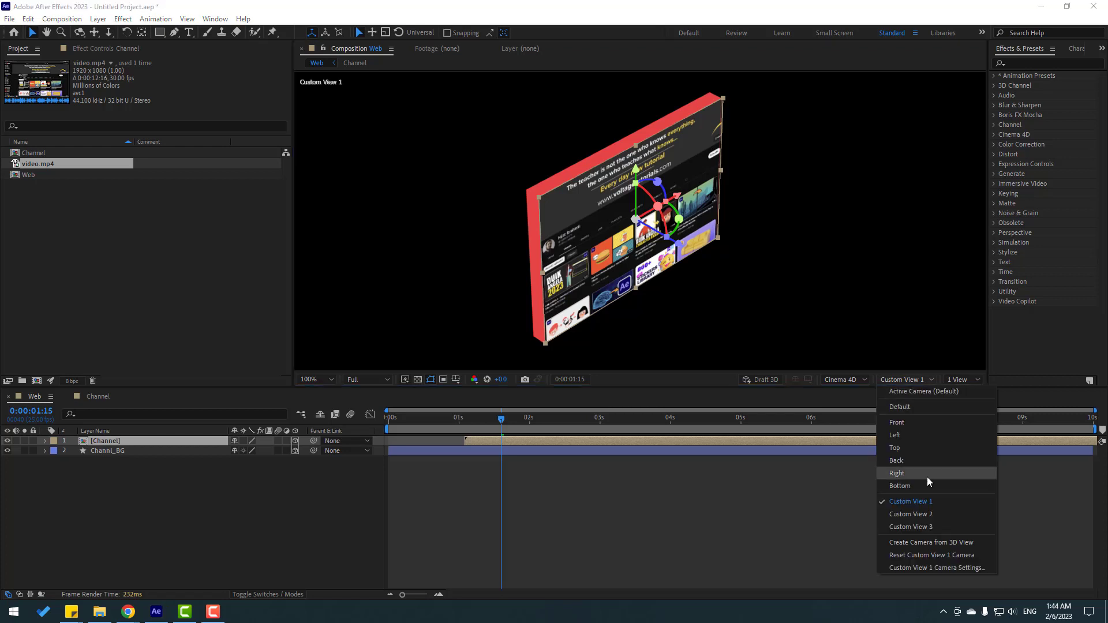
left_click(896, 514)
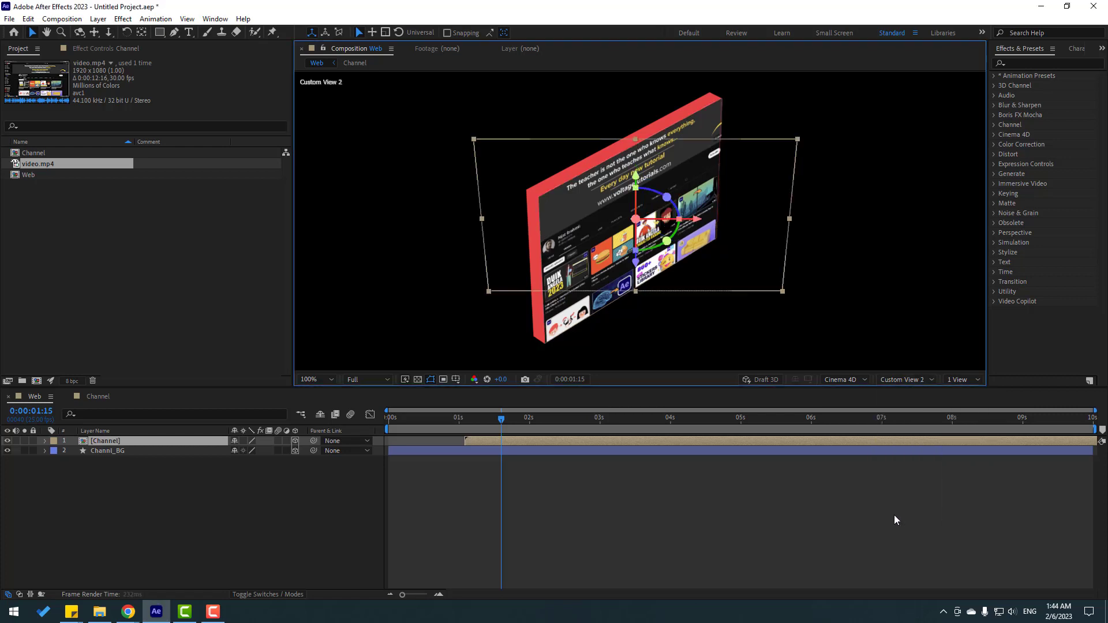
left_click(899, 380)
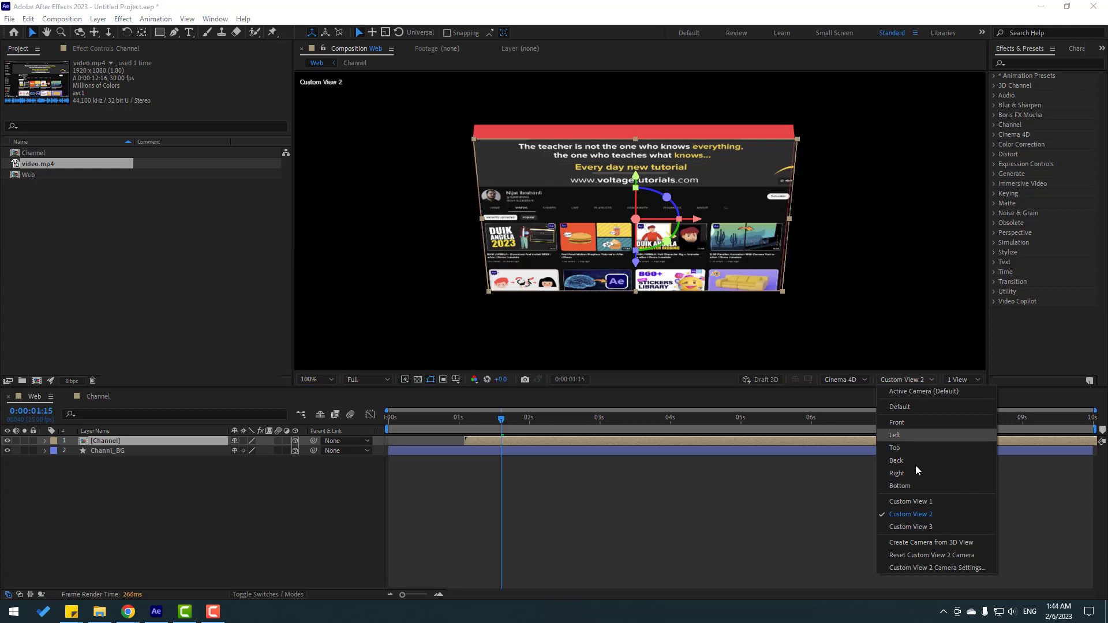
left_click(907, 533)
Pick-whip the Channel layer's Parent & Link to Channl_BG
left_click(779, 541)
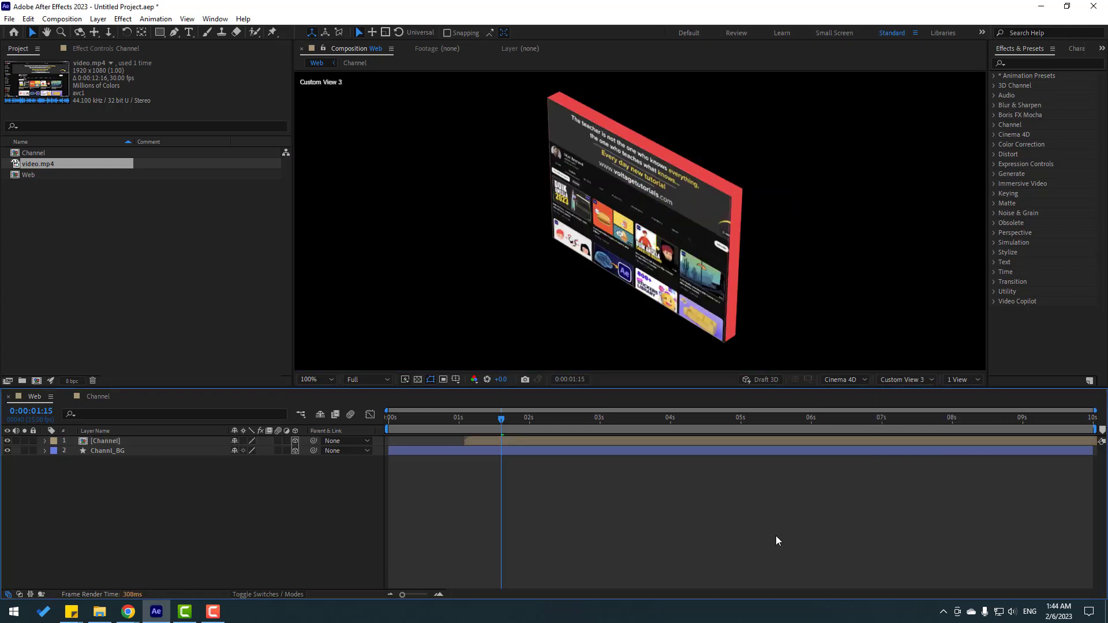
key("period")
key("comma")
key("period")
left_click(658, 201)
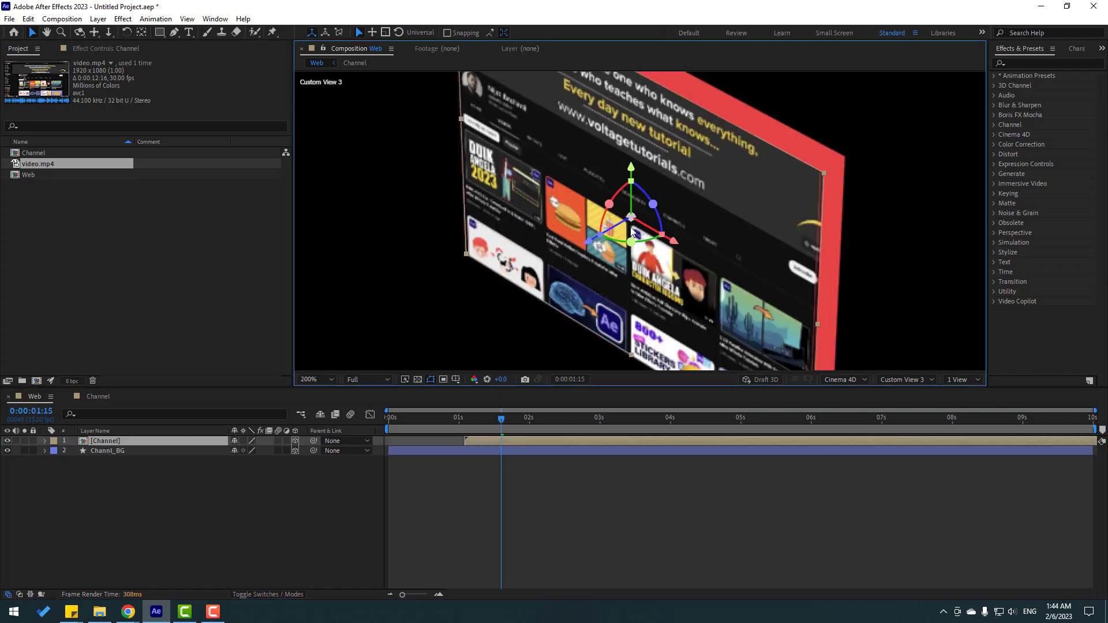
key("period")
key("period")
key("period")
key("comma")
key("comma")
key("comma")
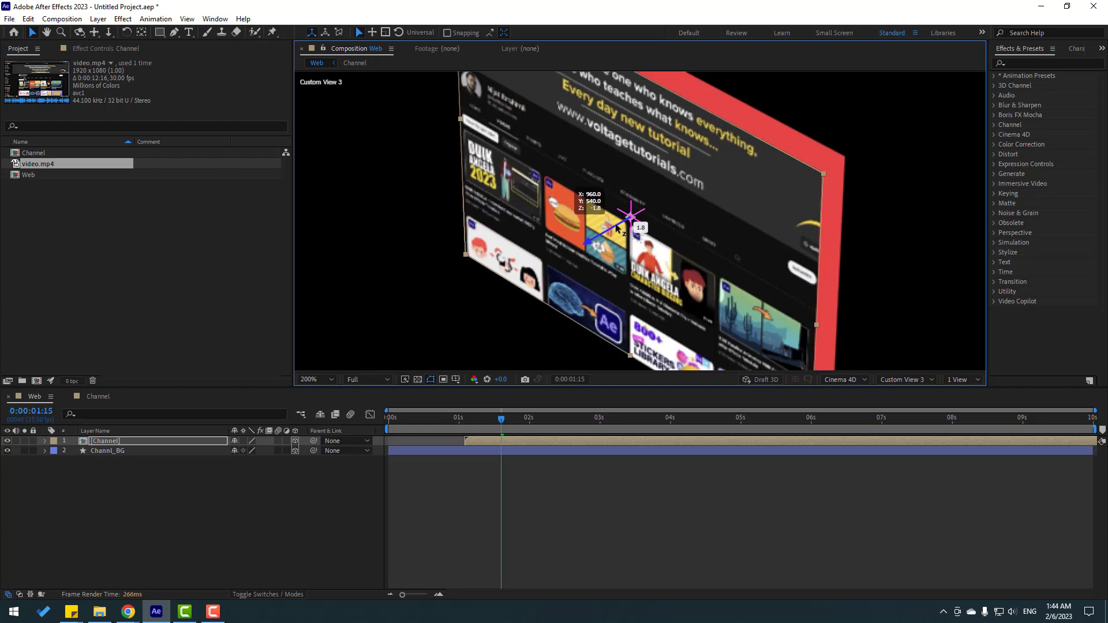
left_click(603, 457)
key("comma")
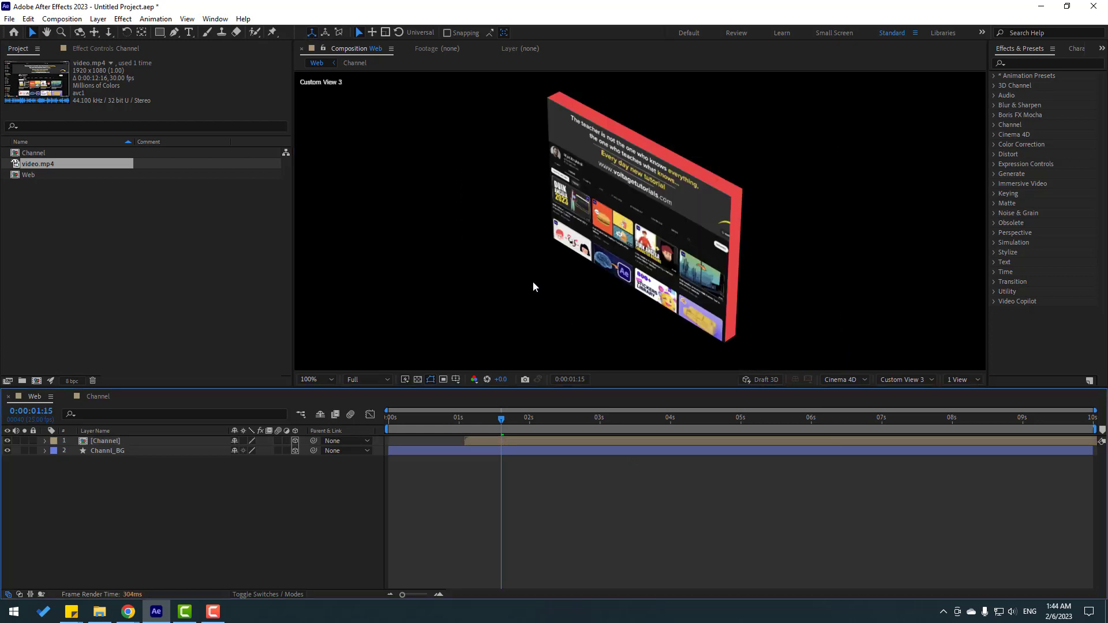
left_click(106, 443)
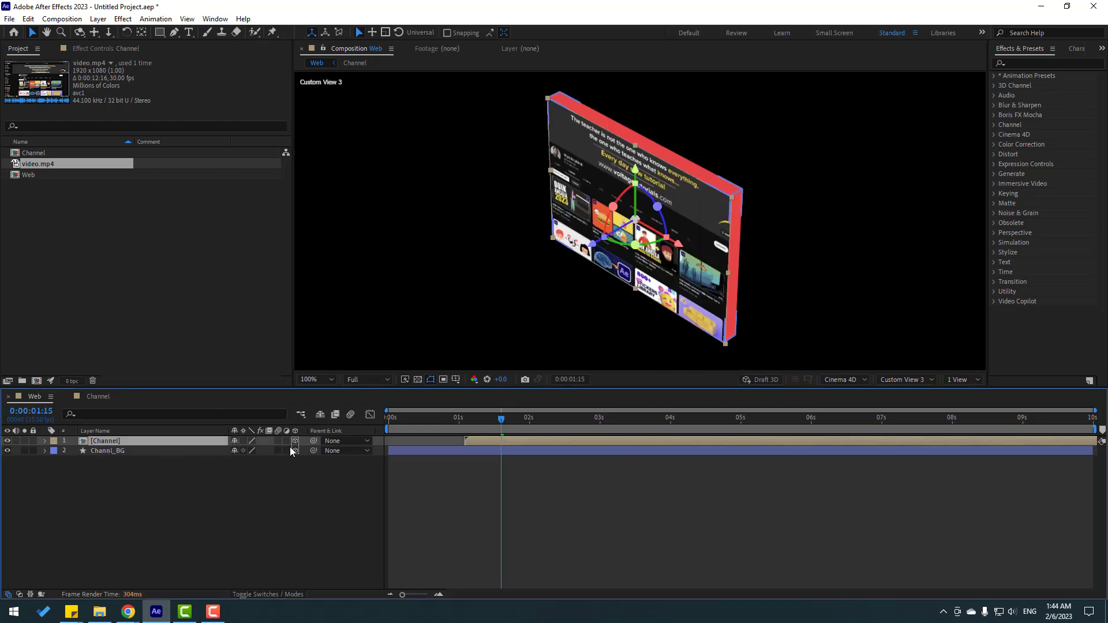
left_click_drag(314, 441, 124, 450)
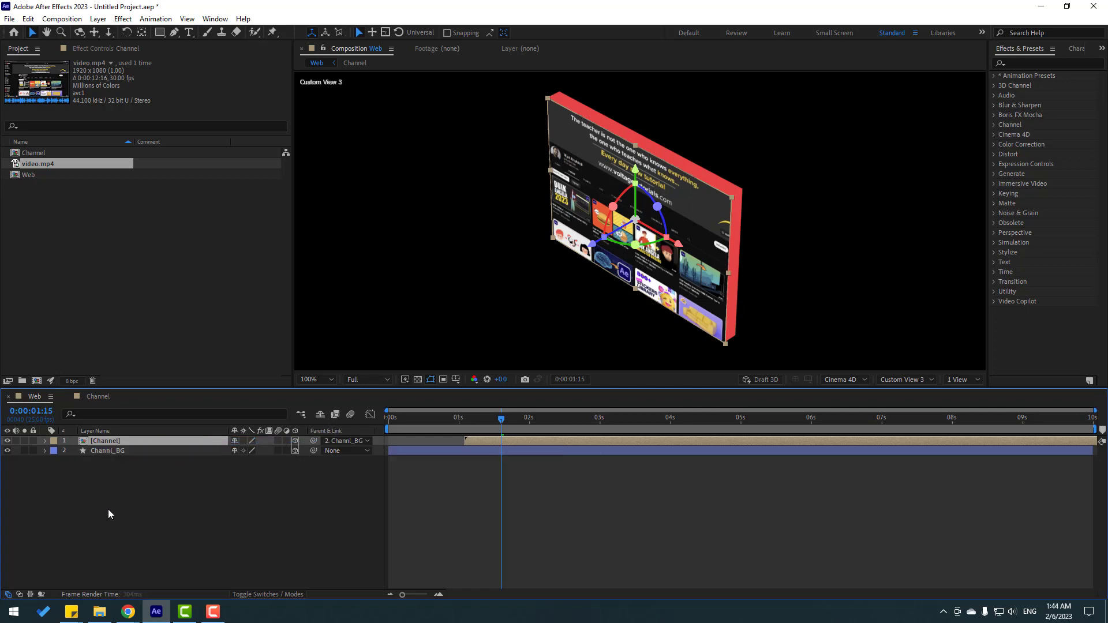
left_click(151, 496)
Switch to the Active Camera view and reveal Channl_BG's rotation properties
left_click(891, 382)
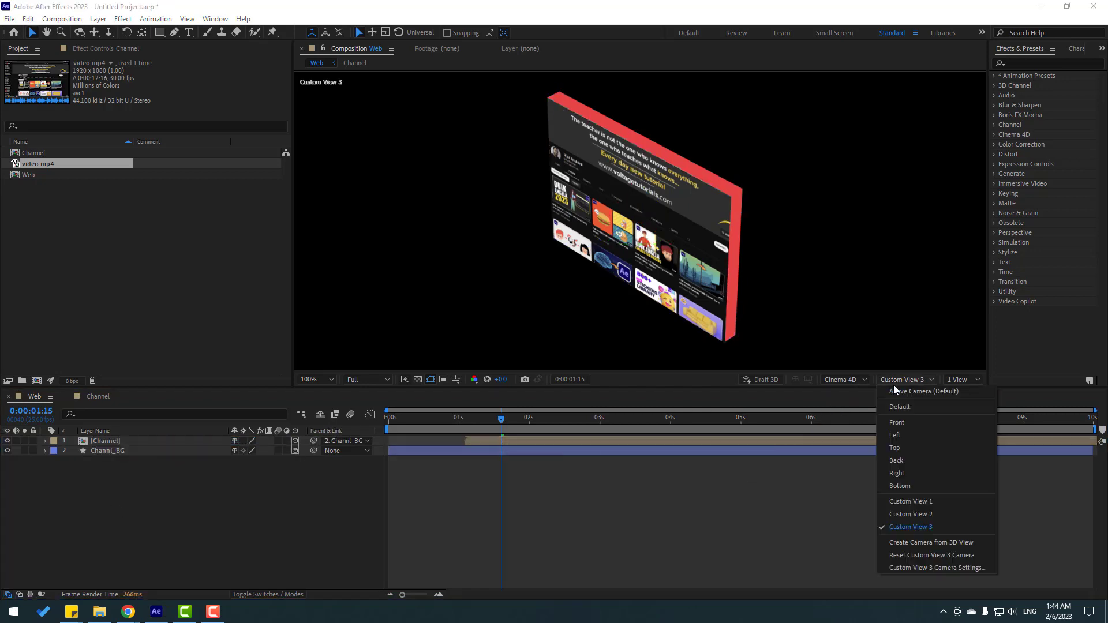
left_click(921, 397)
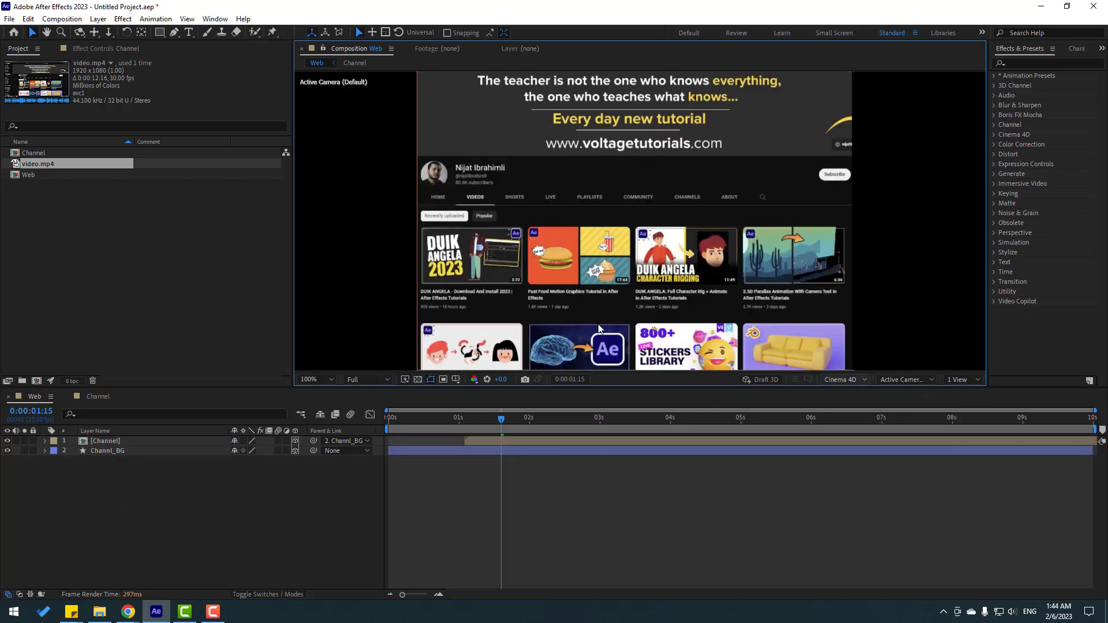
scroll(613, 331, "down", 2)
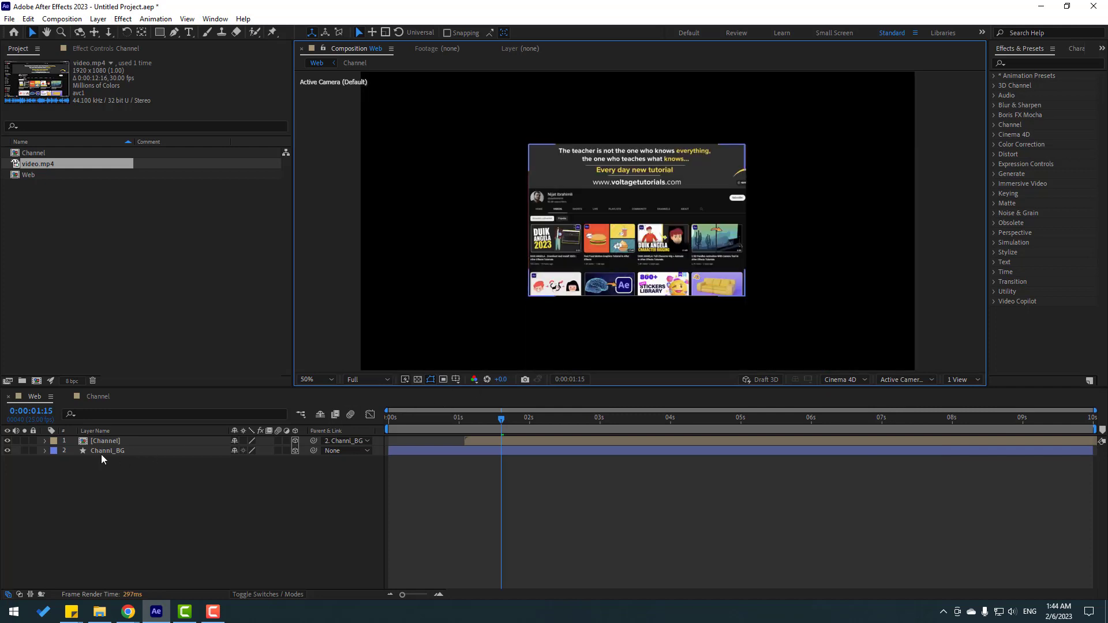
left_click(102, 452)
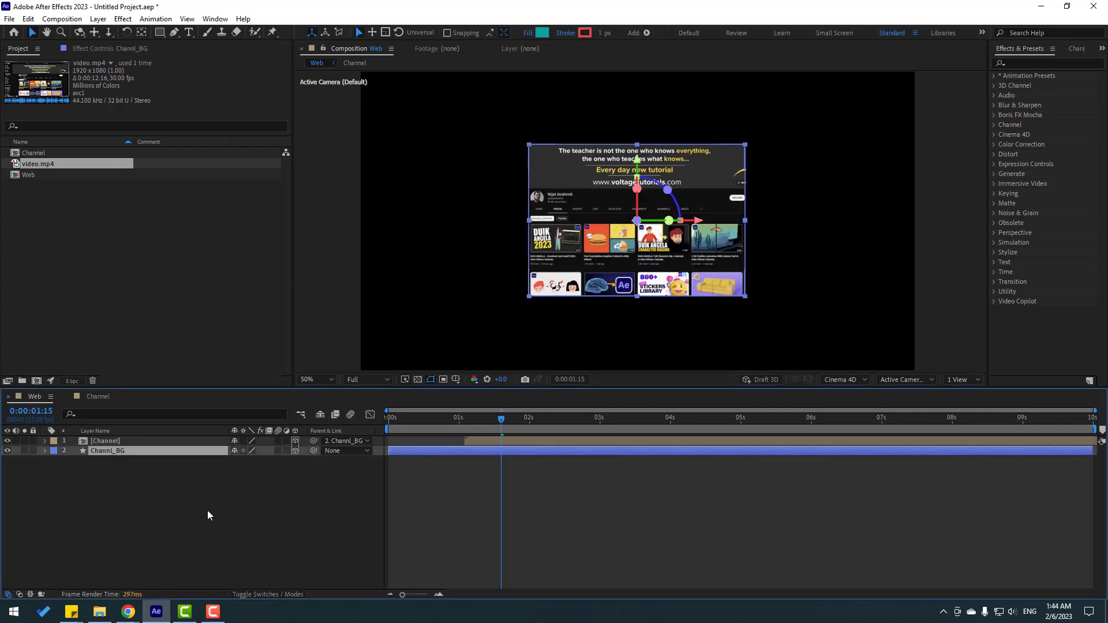
key("r")
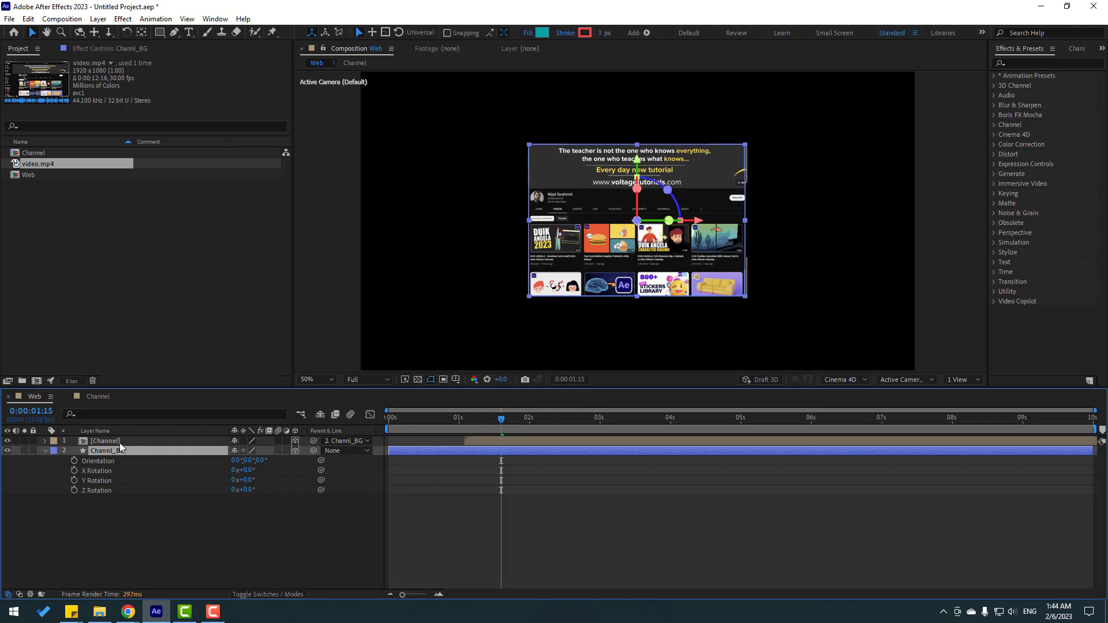
Make the Channel layer start at 0 seconds and set preview resolution to Quarter
left_click(461, 442)
left_click_drag(416, 441, 402, 431)
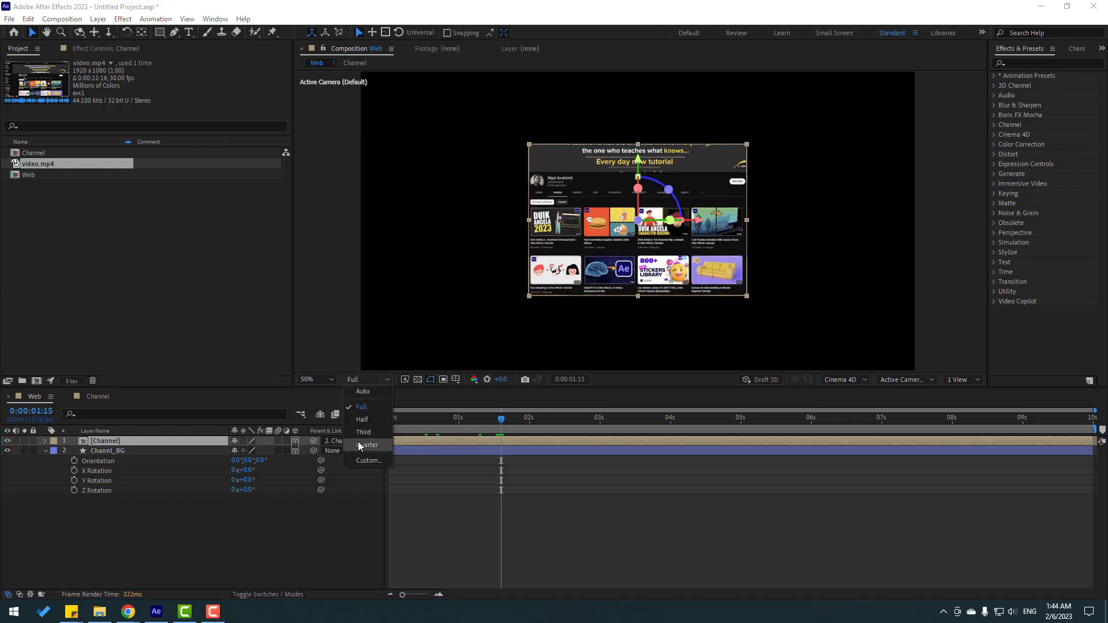
left_click(357, 442)
left_click_drag(494, 418, 375, 422)
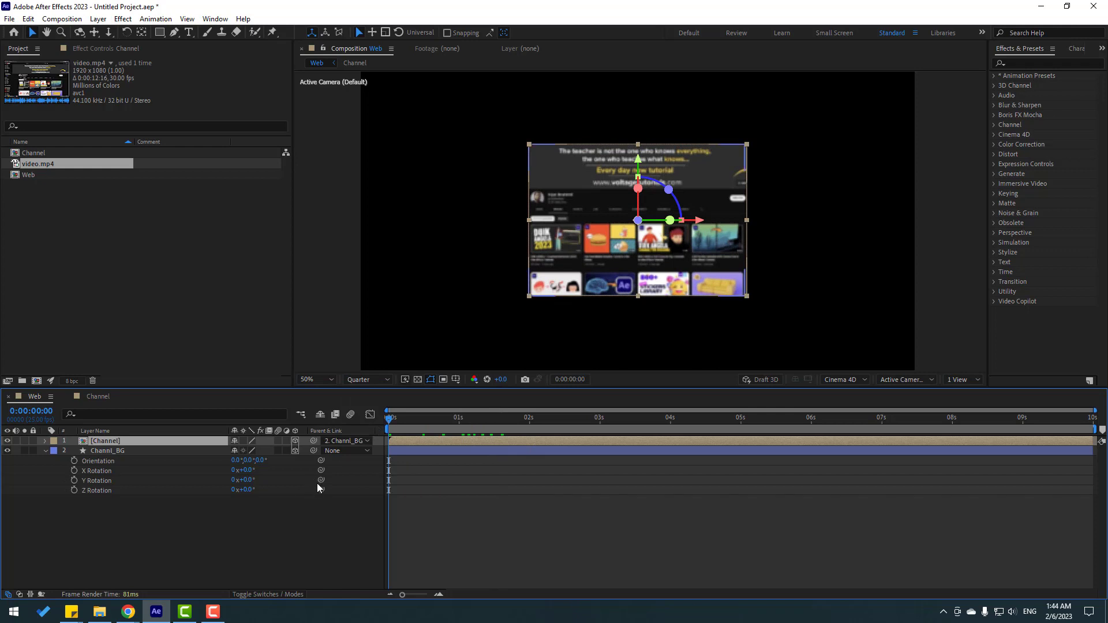
Keyframe Channl_BG's Y Rotation at 42° at 0 s and -326° at 2 s
left_click(73, 480)
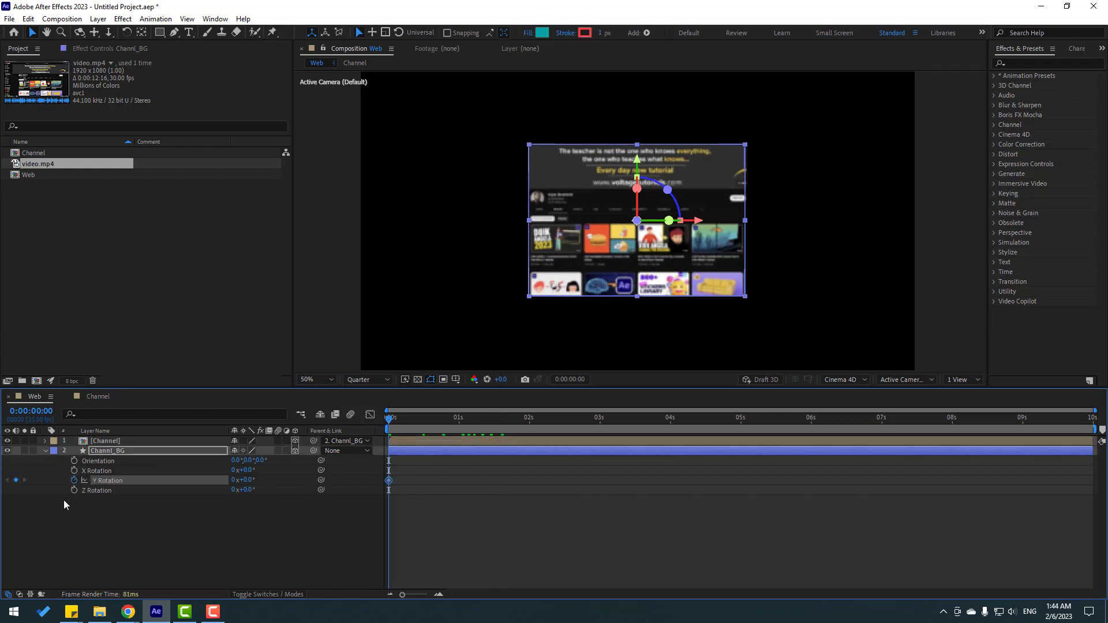
left_click_drag(249, 481, 277, 483)
key("F2")
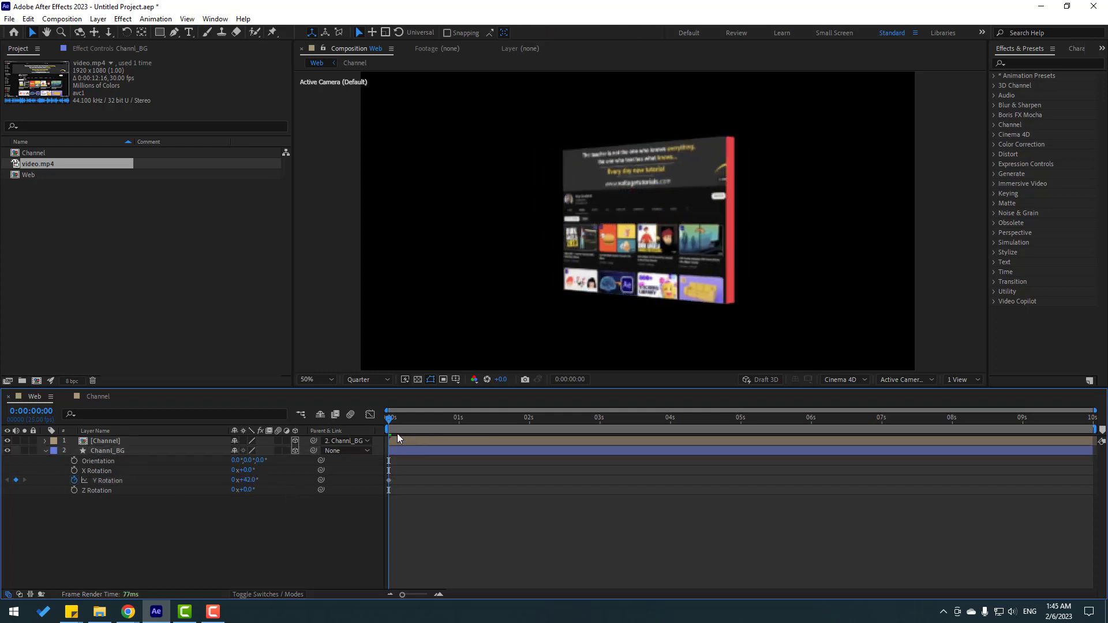
left_click_drag(407, 421, 530, 428)
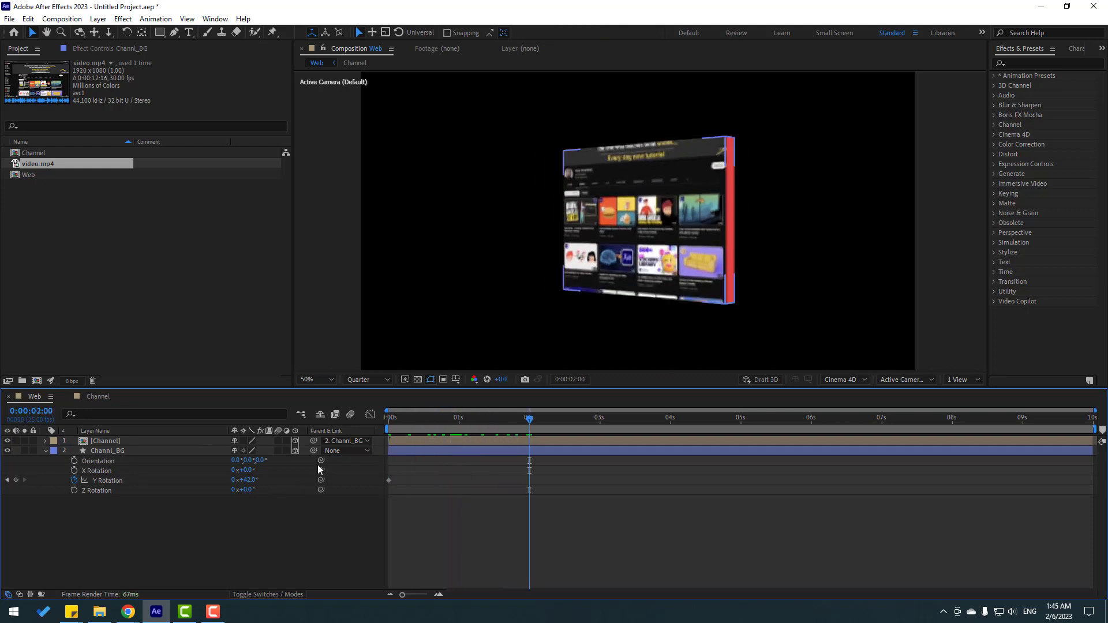
left_click_drag(250, 485, 39, 500)
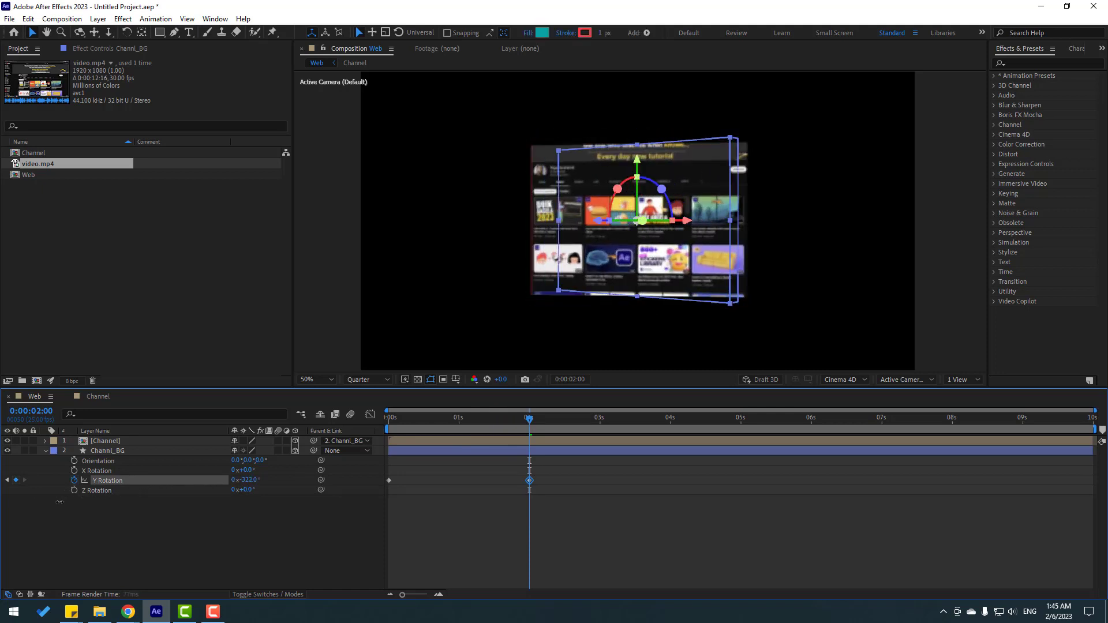
Apply Easy Ease to both Y Rotation keyframes
left_click(400, 450)
mouse_move(445, 426)
left_mouse_down()
mouse_move(376, 438)
mouse_move(423, 427)
mouse_move(522, 432)
mouse_move(369, 435)
mouse_move(424, 432)
left_mouse_up()
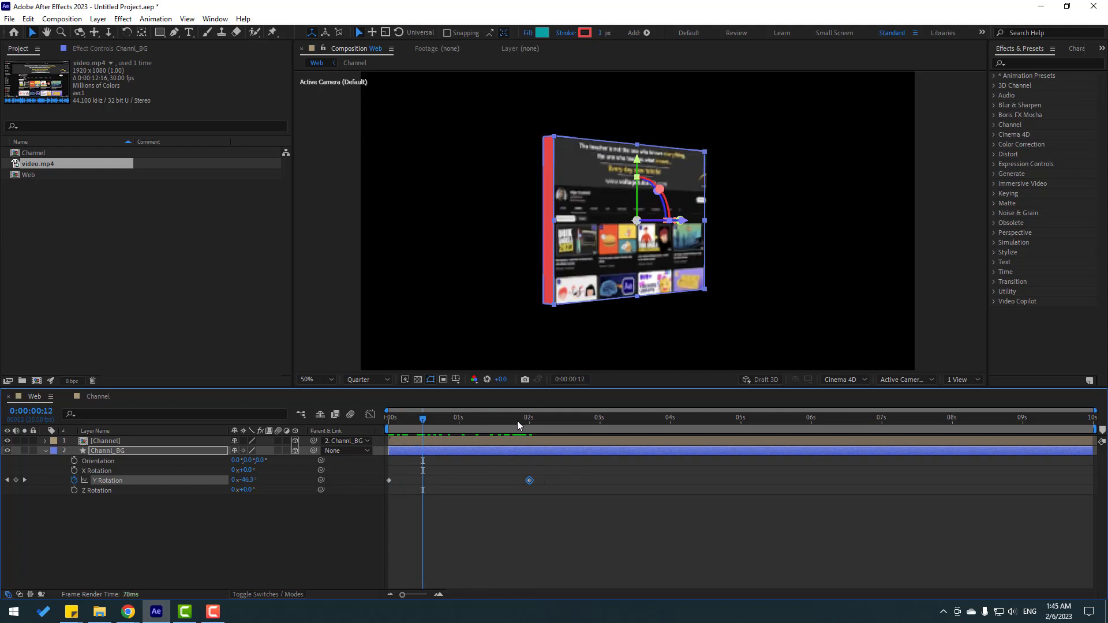
left_click_drag(518, 426, 530, 422)
left_click_drag(519, 475, 390, 484)
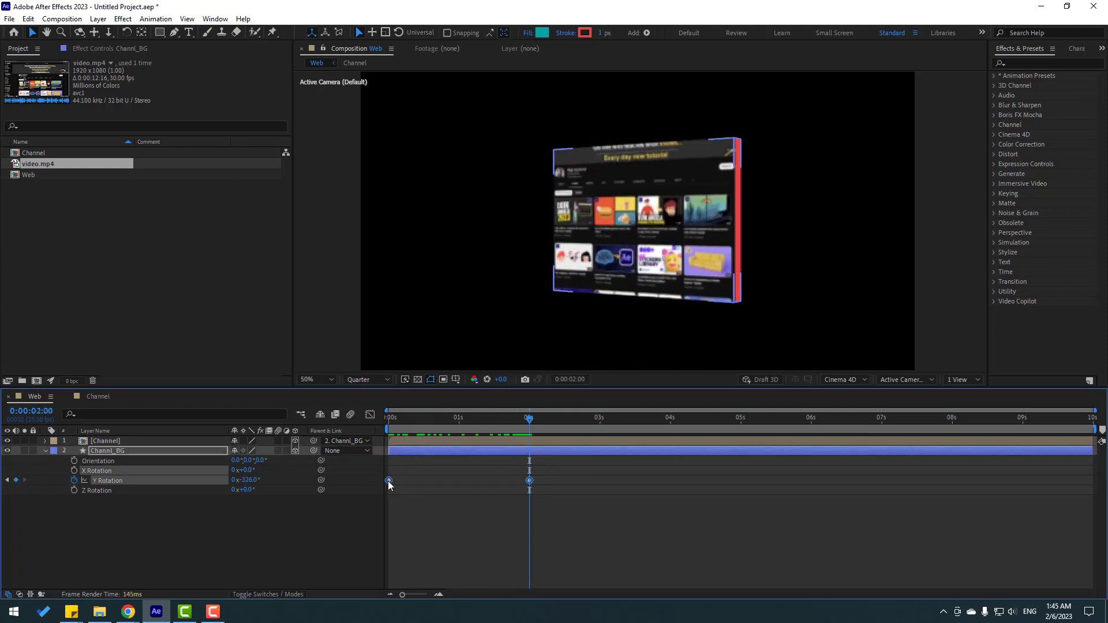
right_click(389, 483)
mouse_move(450, 470)
left_click(590, 508)
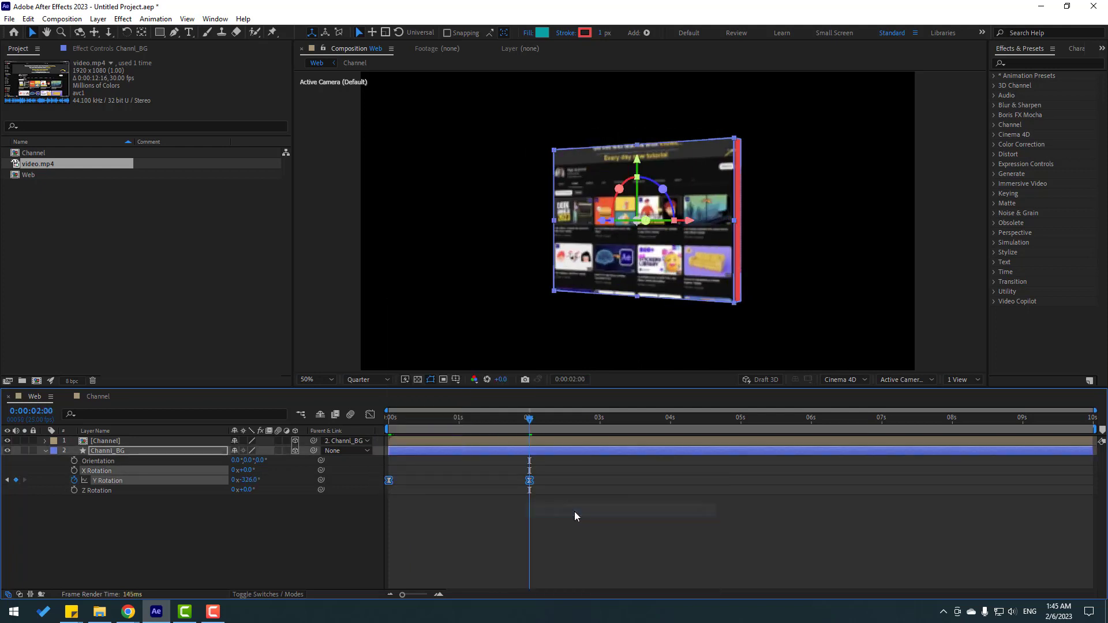
End the work area at 6 s, add a Y Rotation keyframe there, and change the 2-second rotation to -332°
key("space")
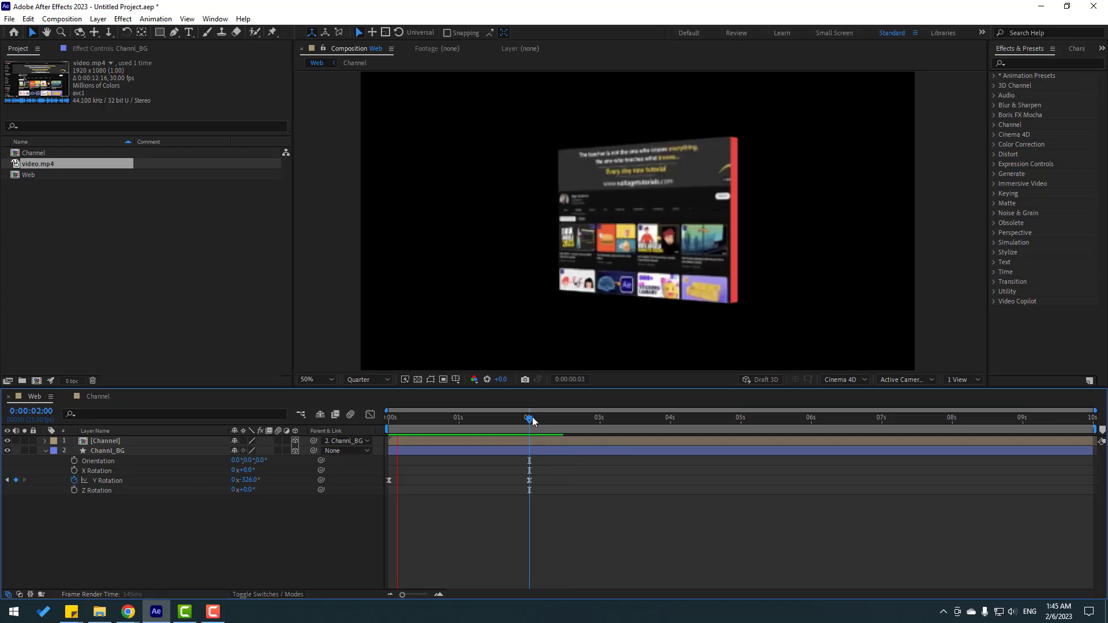
left_click_drag(532, 416, 811, 432)
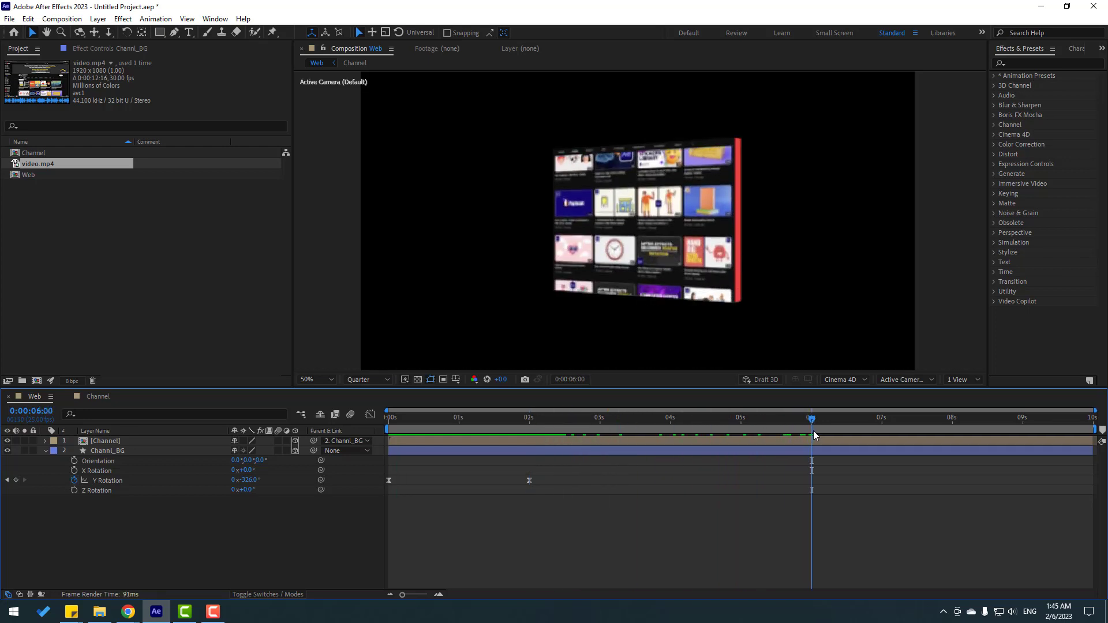
key("n")
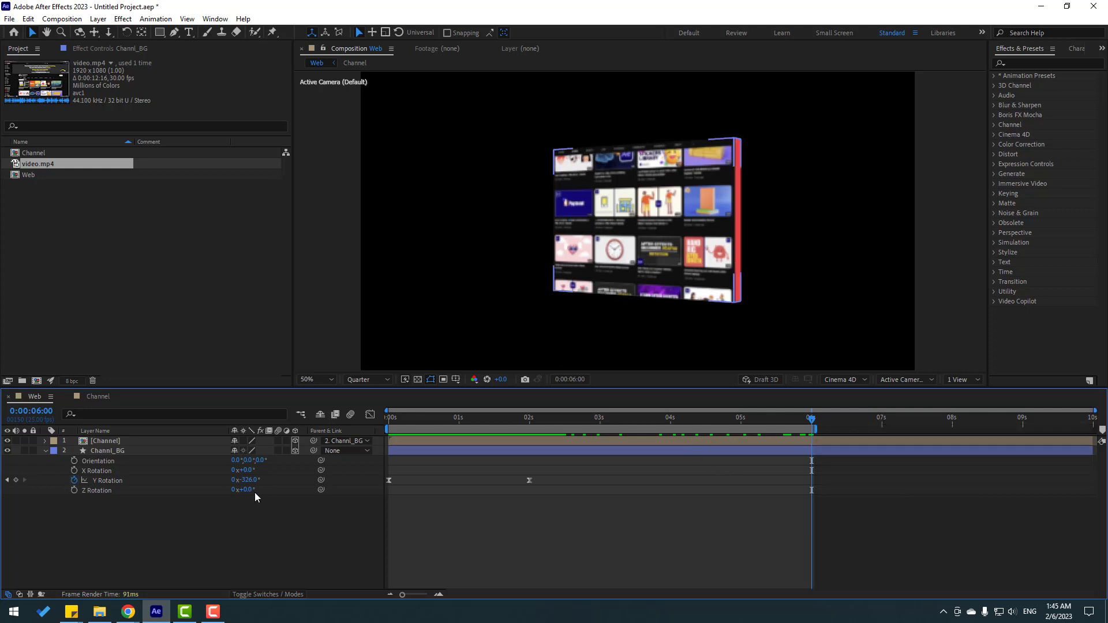
left_click_drag(253, 479, 258, 479)
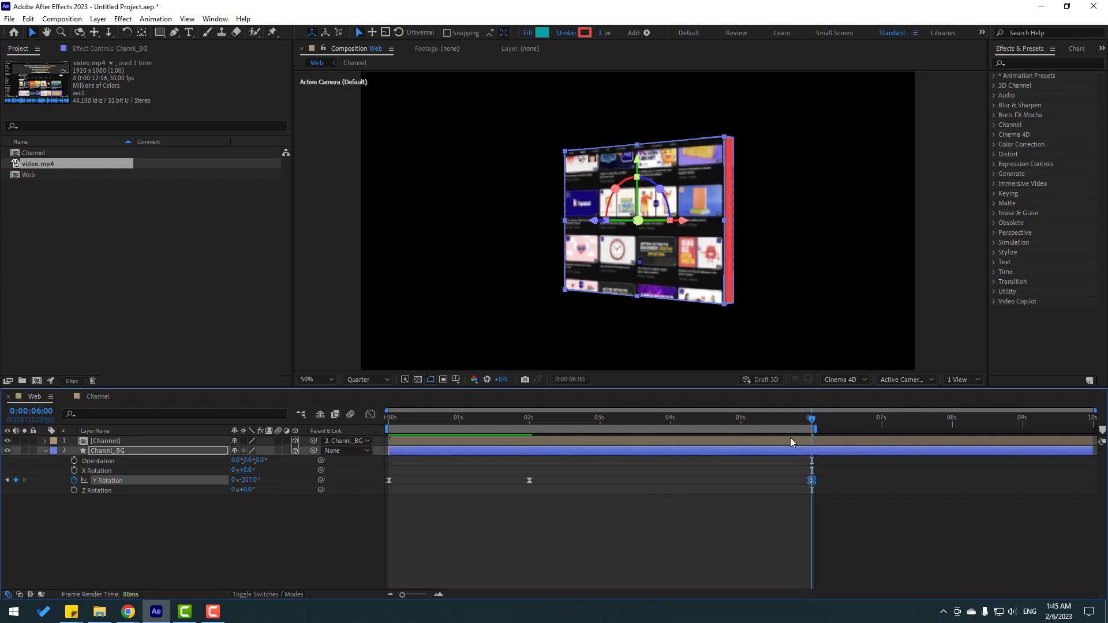
left_click_drag(798, 423, 531, 438)
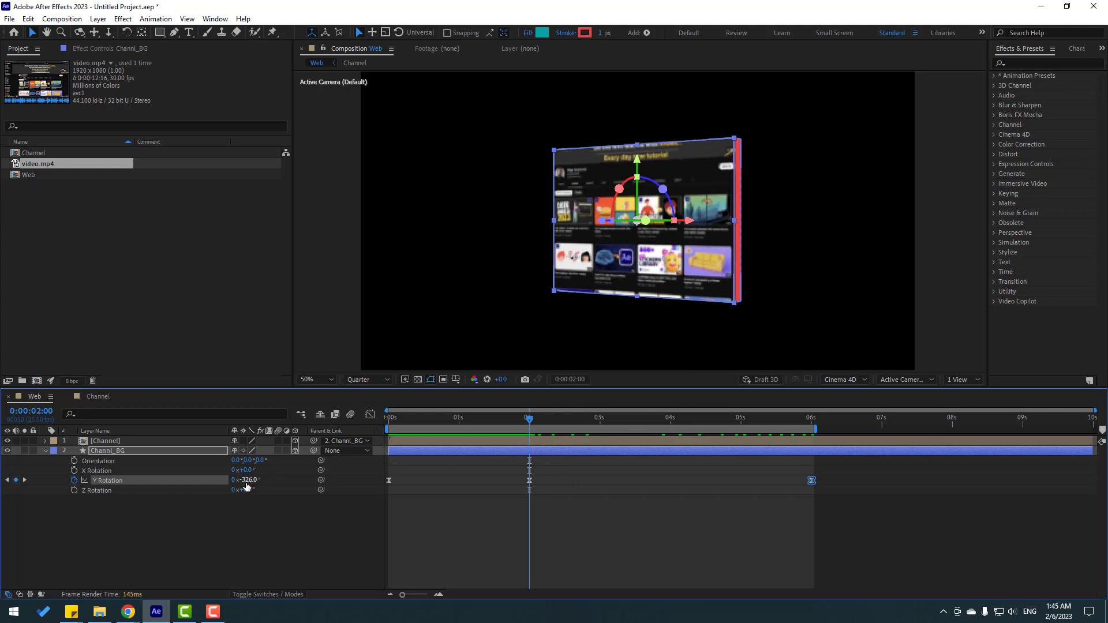
left_click_drag(249, 479, 247, 480)
Adjust the 6-second Y Rotation to about -312° and preview the spin
left_click(551, 465)
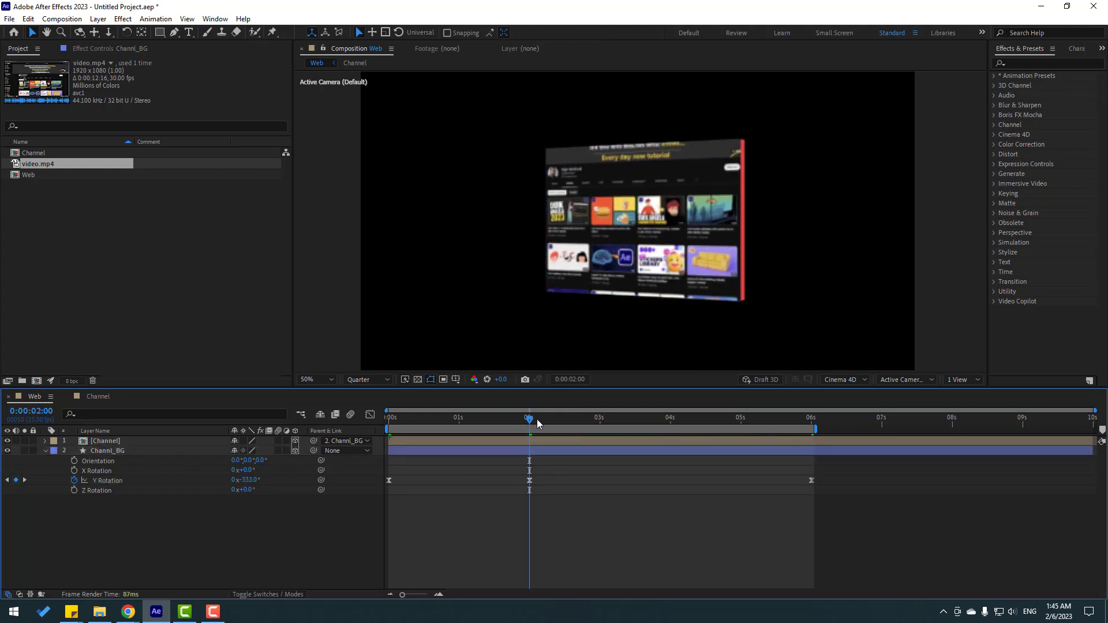
left_click_drag(536, 419, 811, 429)
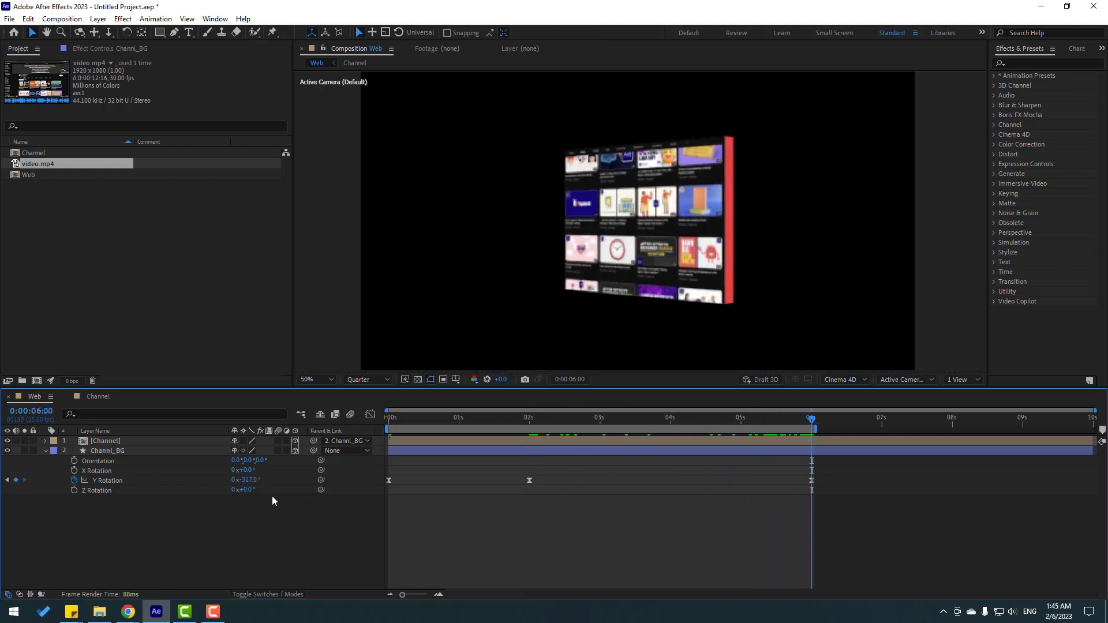
left_click_drag(251, 480, 254, 480)
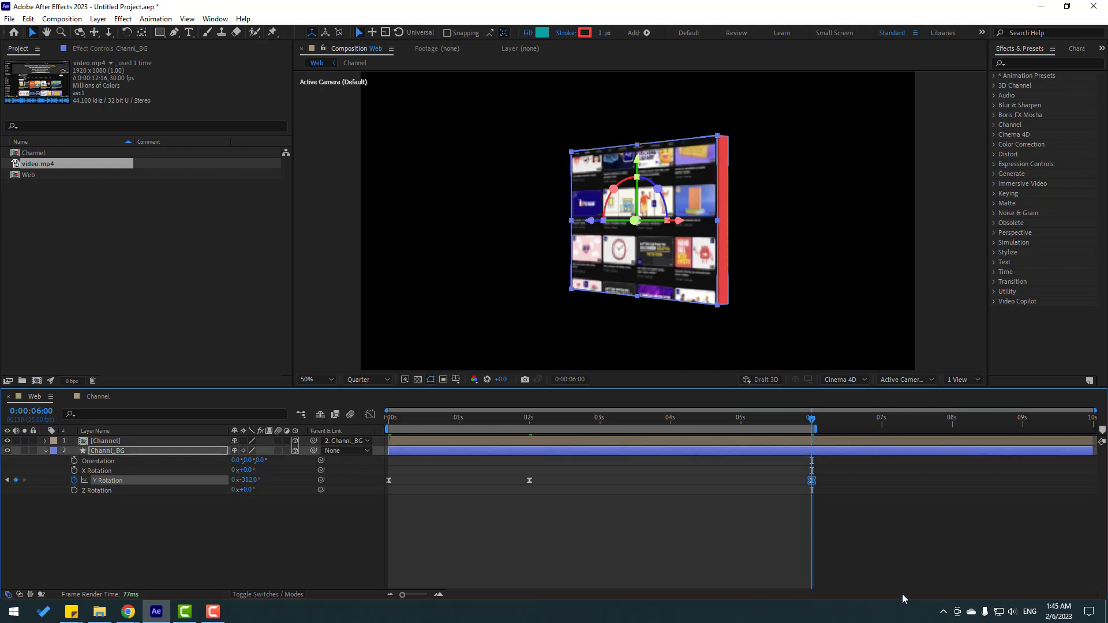
left_click(884, 552)
key("space")
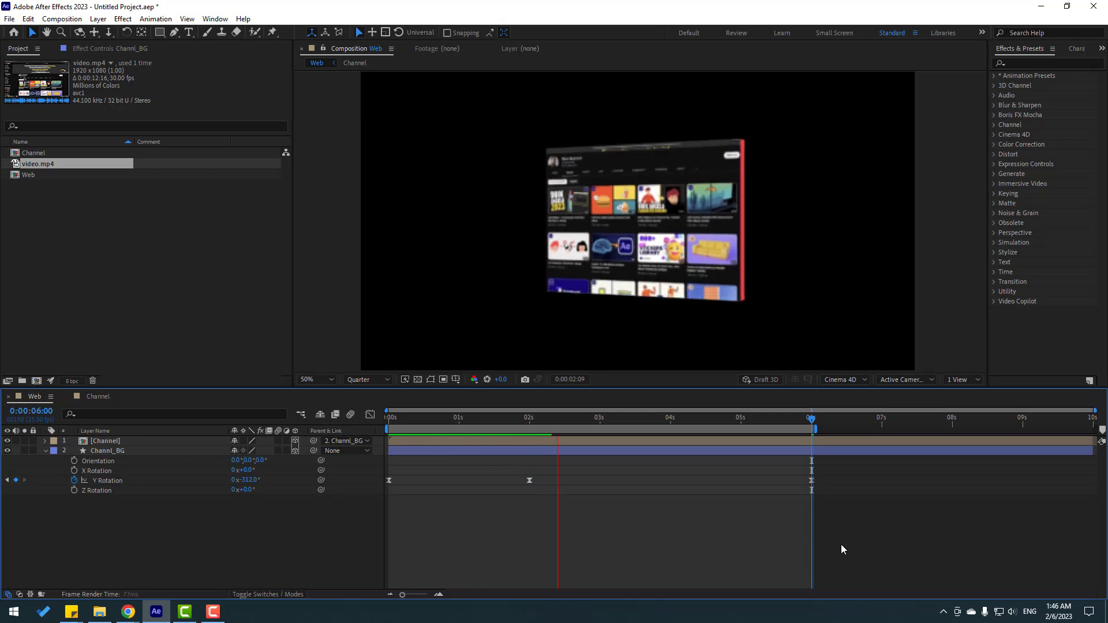
key("space")
left_click(732, 426)
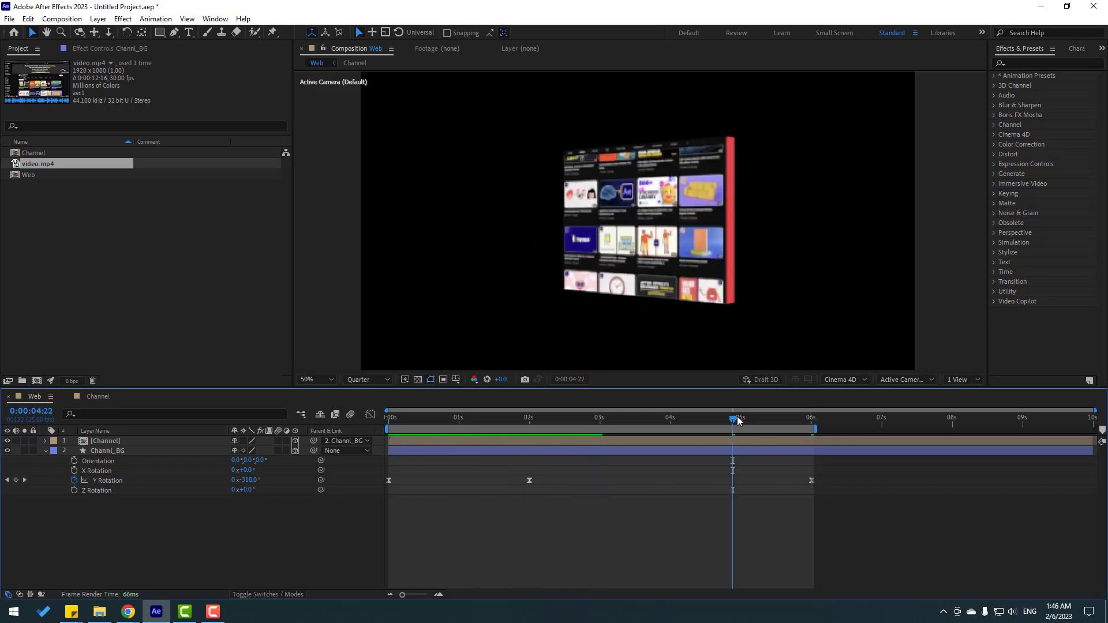
Select the 2-second Y Rotation keyframe
left_click_drag(545, 475, 519, 487)
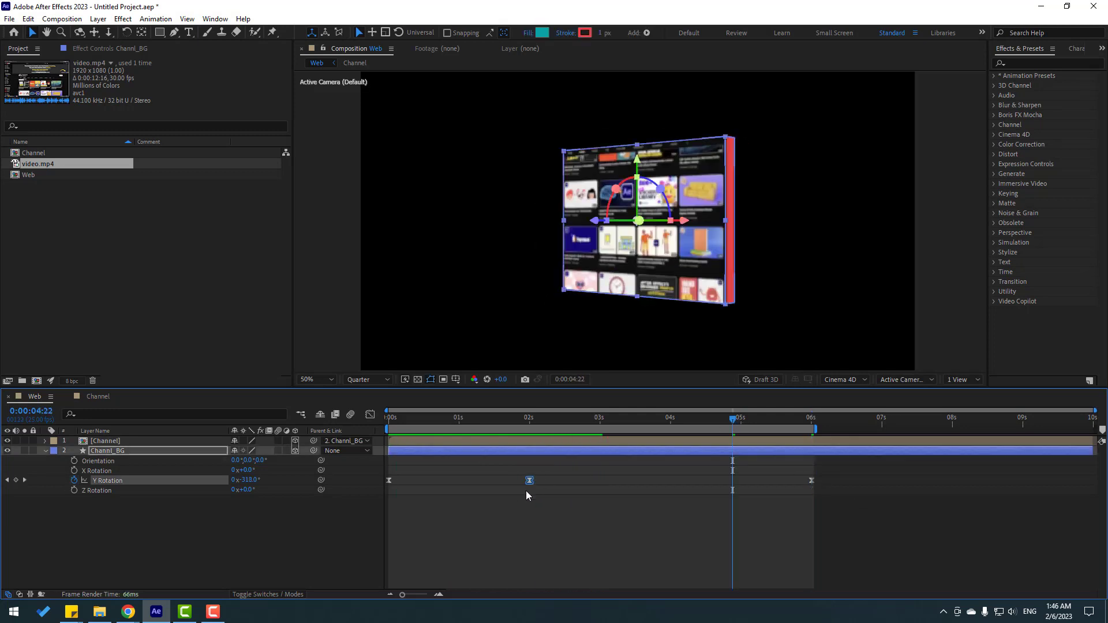
mouse_move(530, 483)
left_click(530, 498)
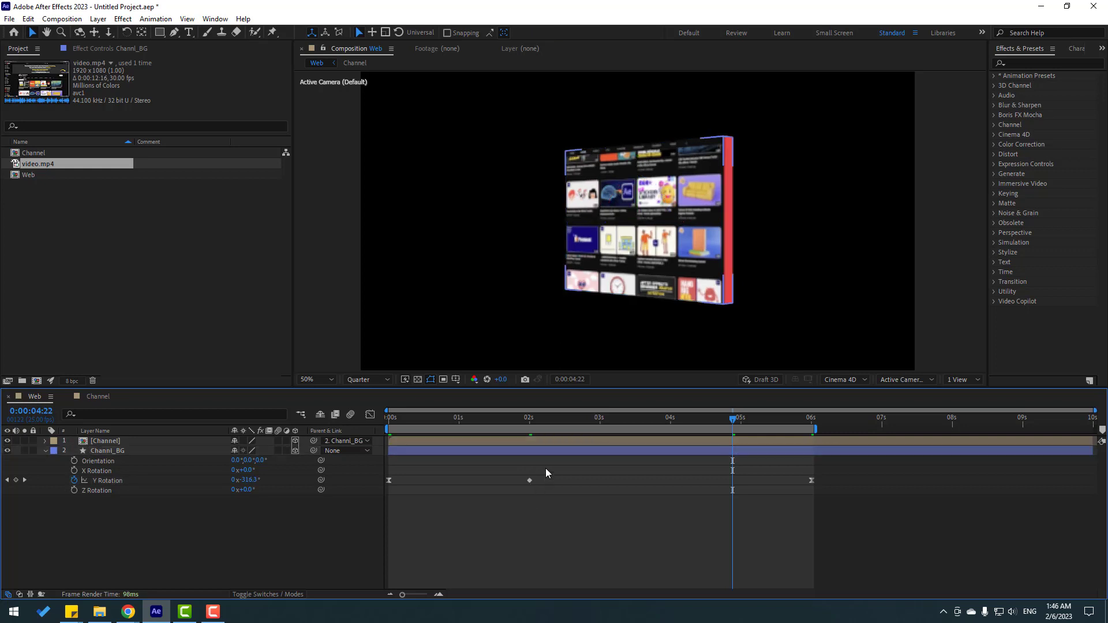
left_click_drag(546, 473, 501, 505)
Apply Keyframe Assistant > Easy Ease In to the 2-second Y Rotation keyframe
right_click(529, 481)
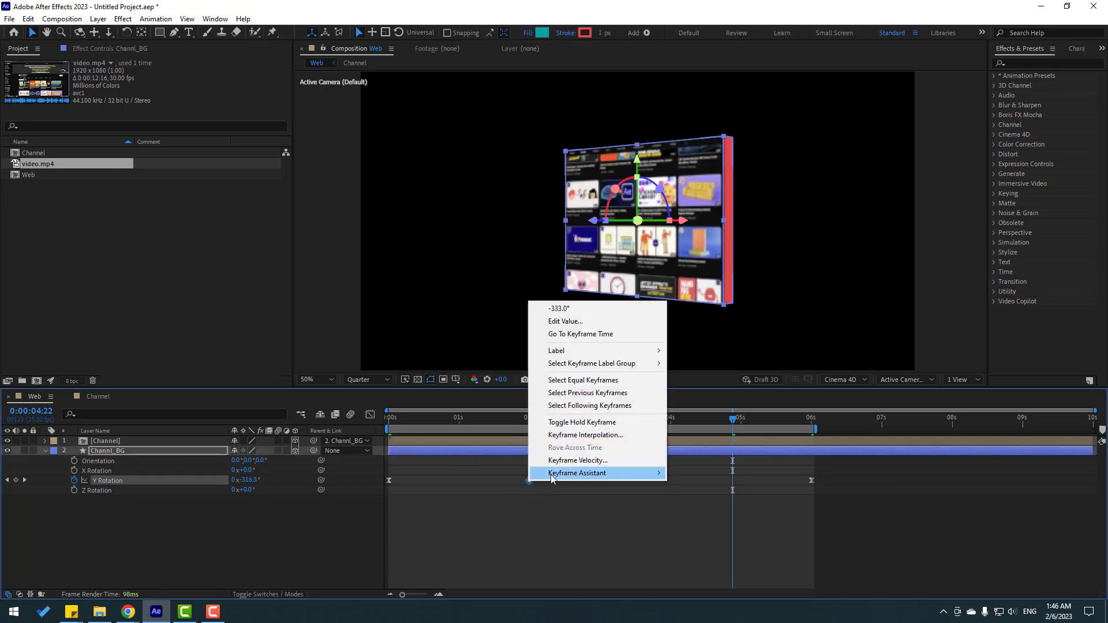
mouse_move(551, 479)
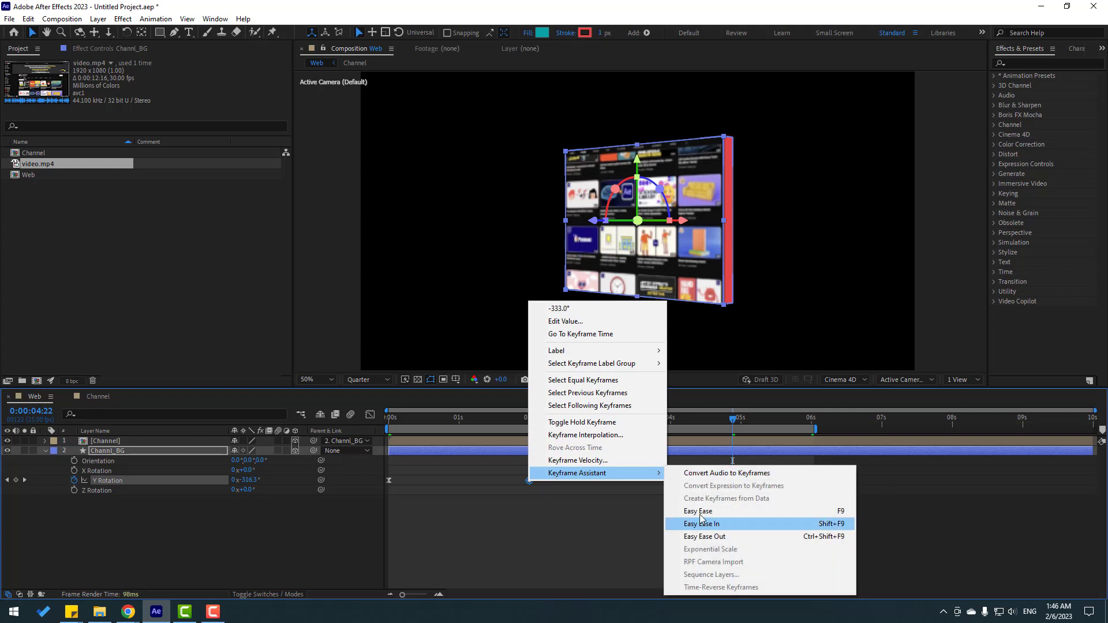
left_click(719, 525)
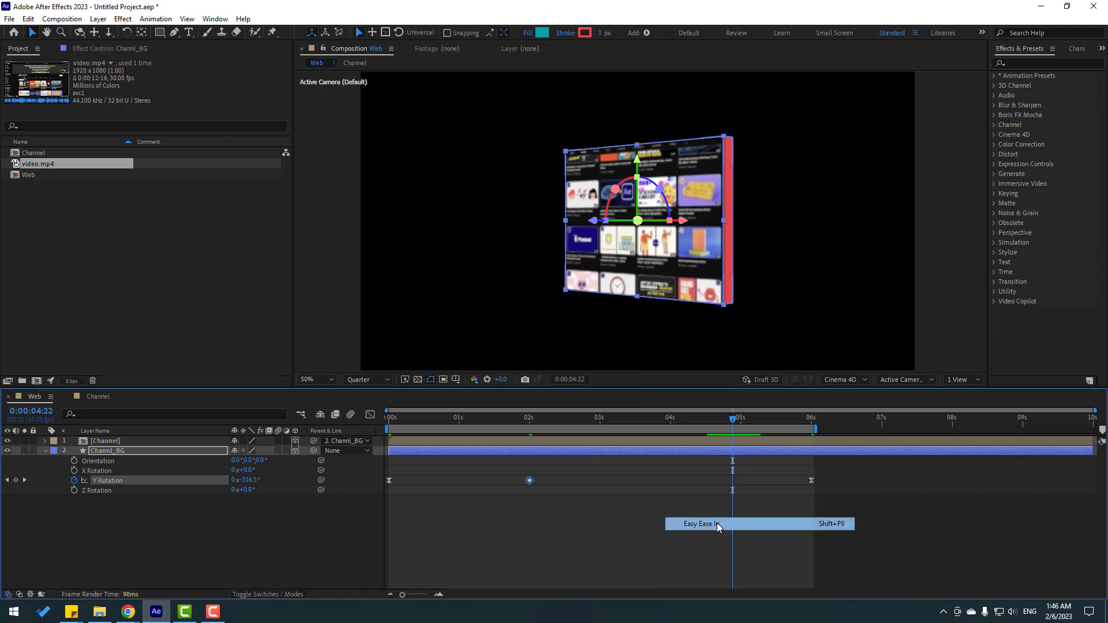
Inspect the Y Rotation speed curve in the Graph Editor and preview the spin to 0:00:03:17
left_click(369, 414)
left_click(545, 470)
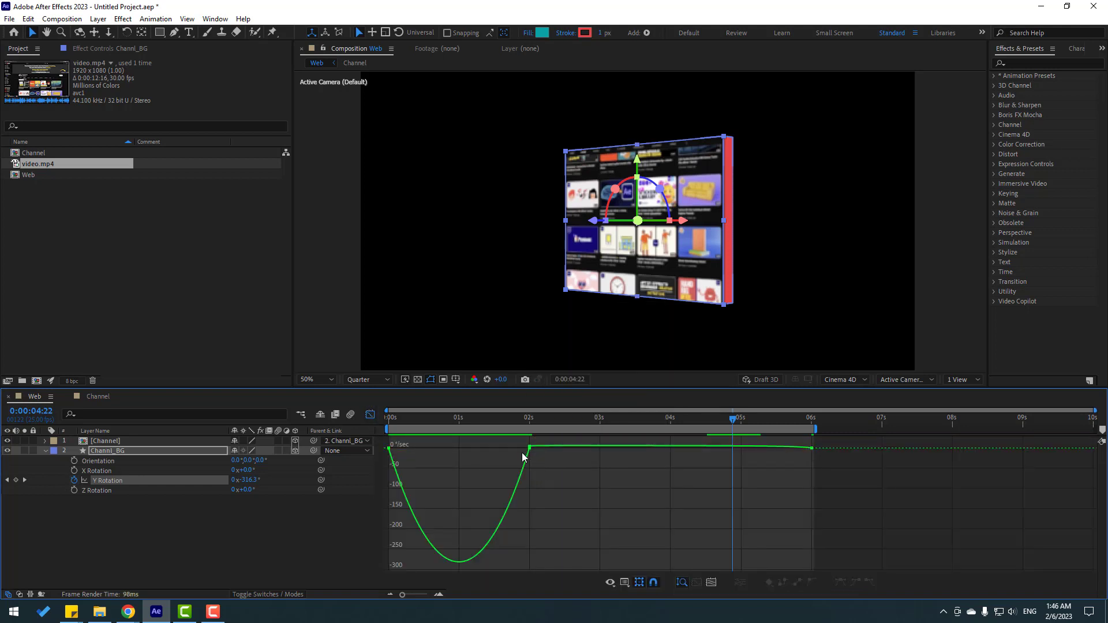
mouse_move(498, 417)
left_mouse_down()
mouse_move(487, 418)
mouse_move(613, 423)
mouse_move(515, 426)
left_mouse_up()
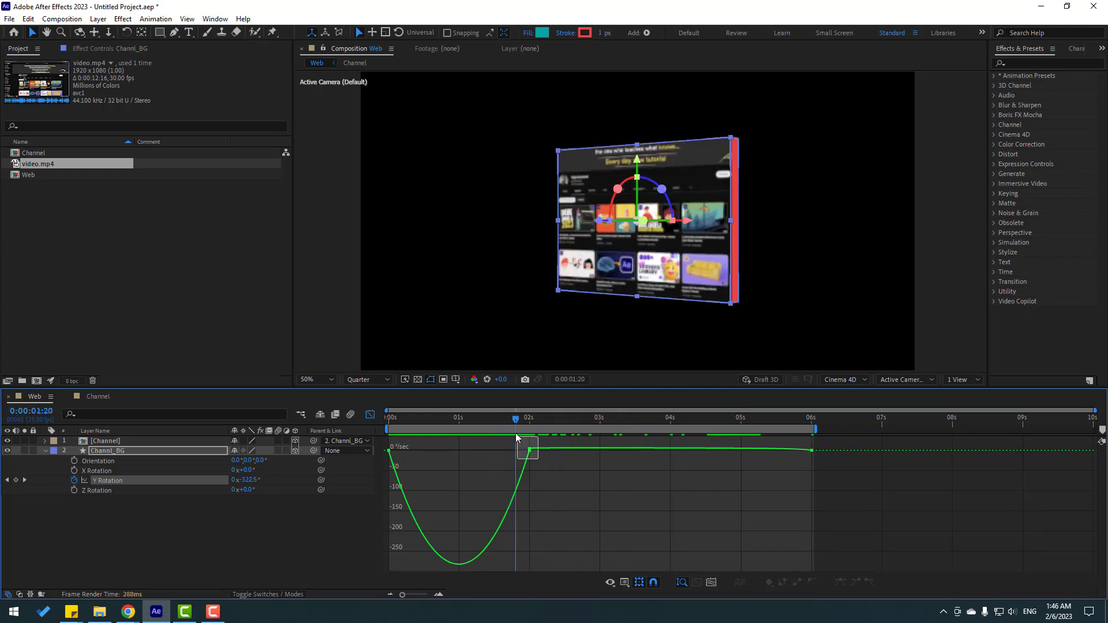
left_click_drag(552, 472, 499, 436)
left_click(592, 489)
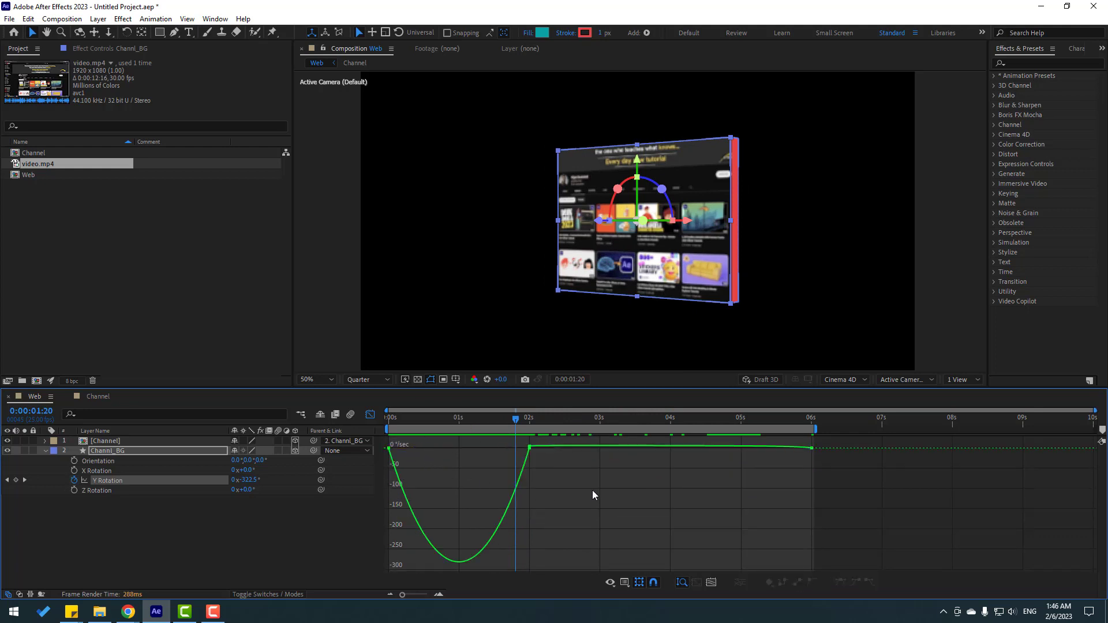
key("space")
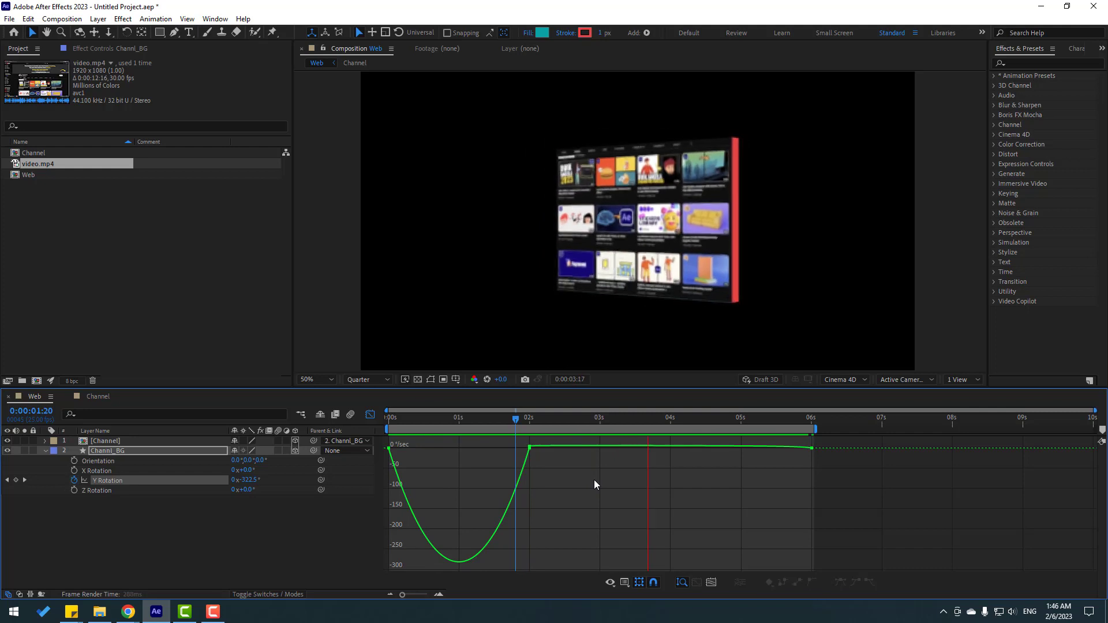
left_click(648, 417)
At 2 seconds, tilt the card to about 8° Z Rotation and preview it
left_click(370, 414)
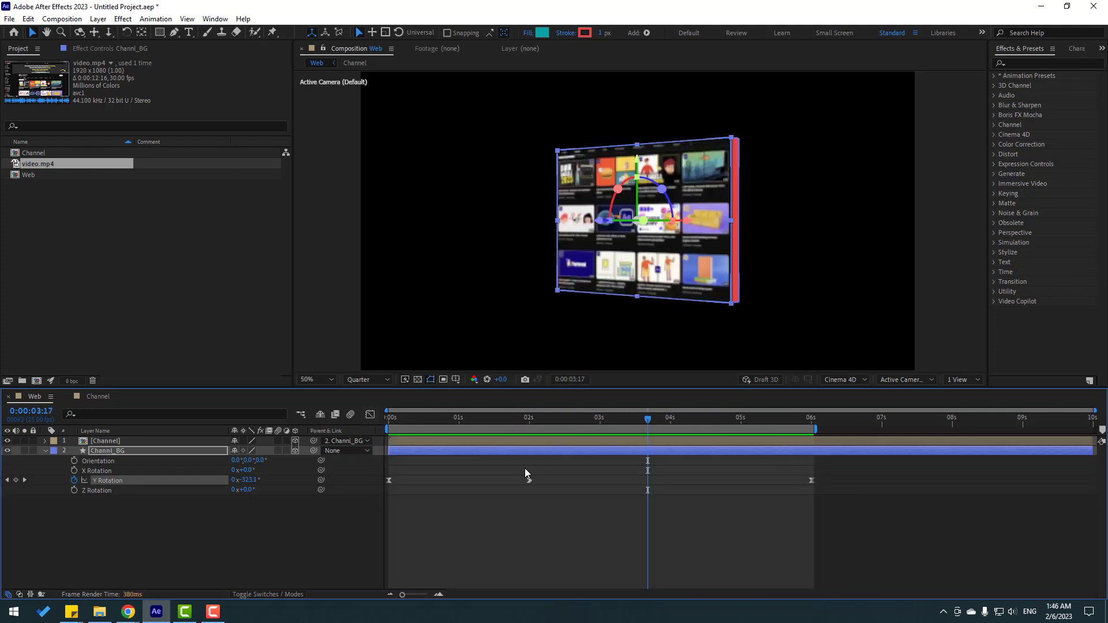
left_click(531, 418)
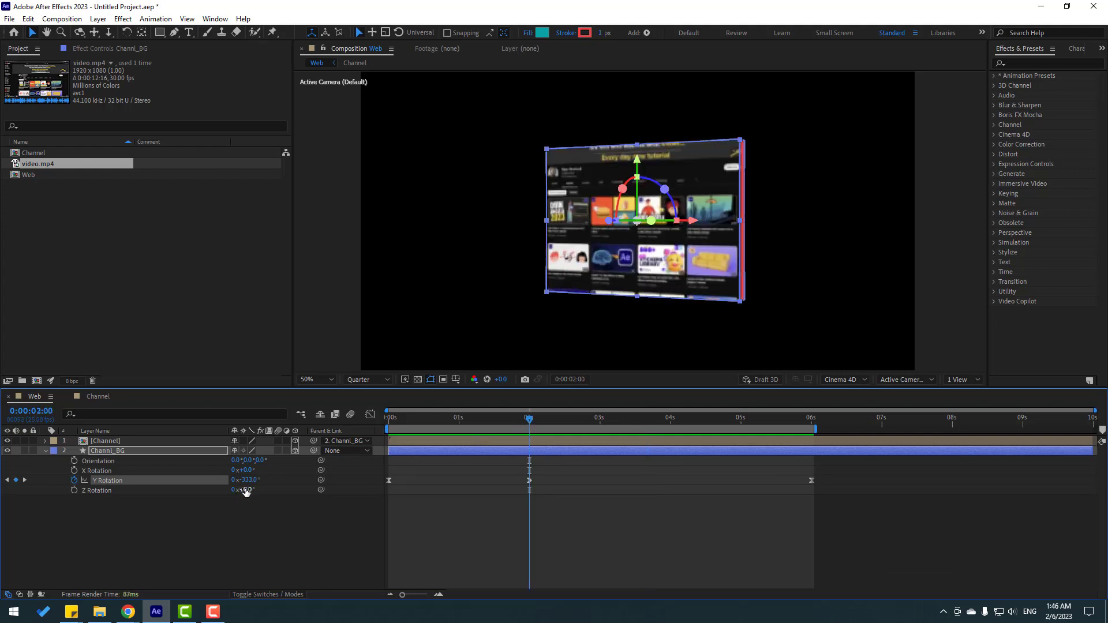
mouse_move(247, 489)
left_mouse_down()
mouse_move(257, 490)
mouse_move(245, 470)
left_mouse_up()
key("space")
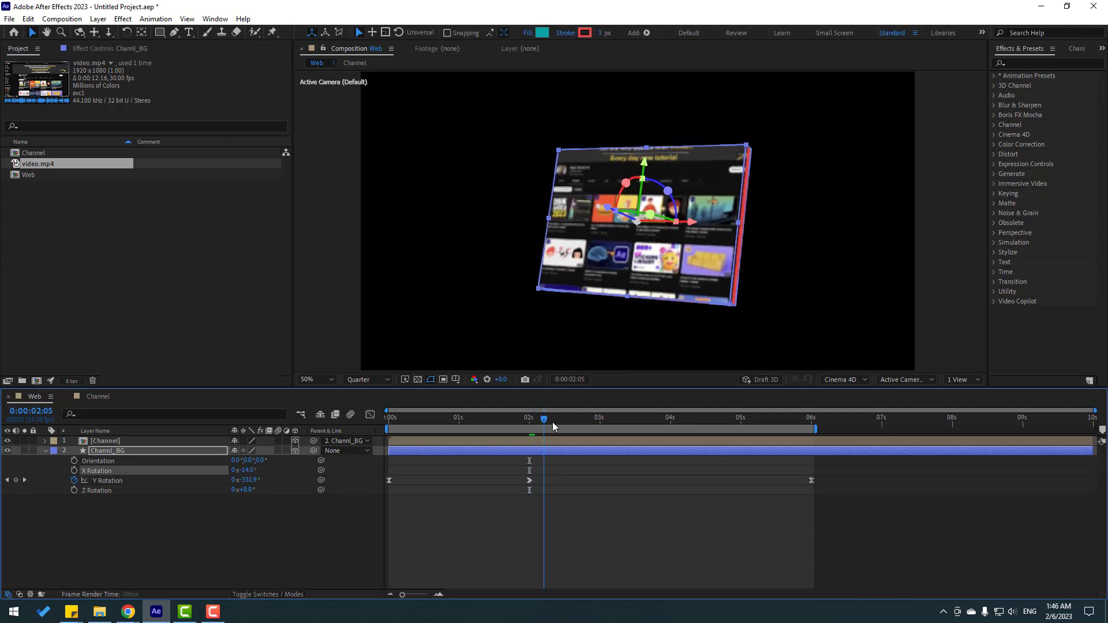
left_click_drag(585, 421, 529, 426)
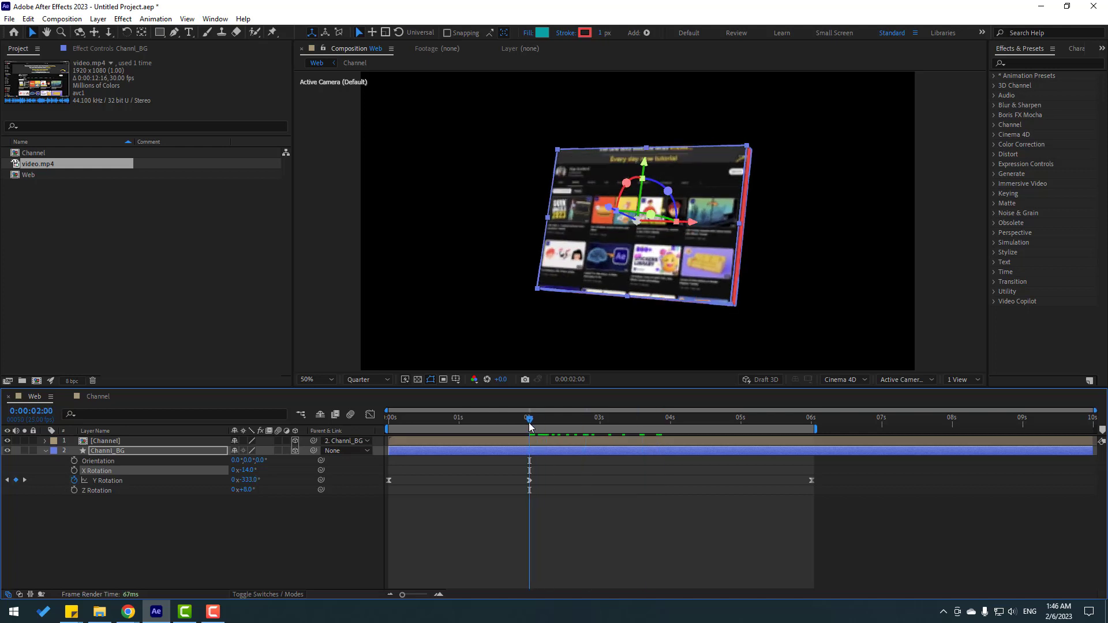
Keyframe X and Z Rotation at 2 seconds, then set a 49° X, -10° Z tilt at 0 seconds
left_click(74, 471)
left_click(73, 491)
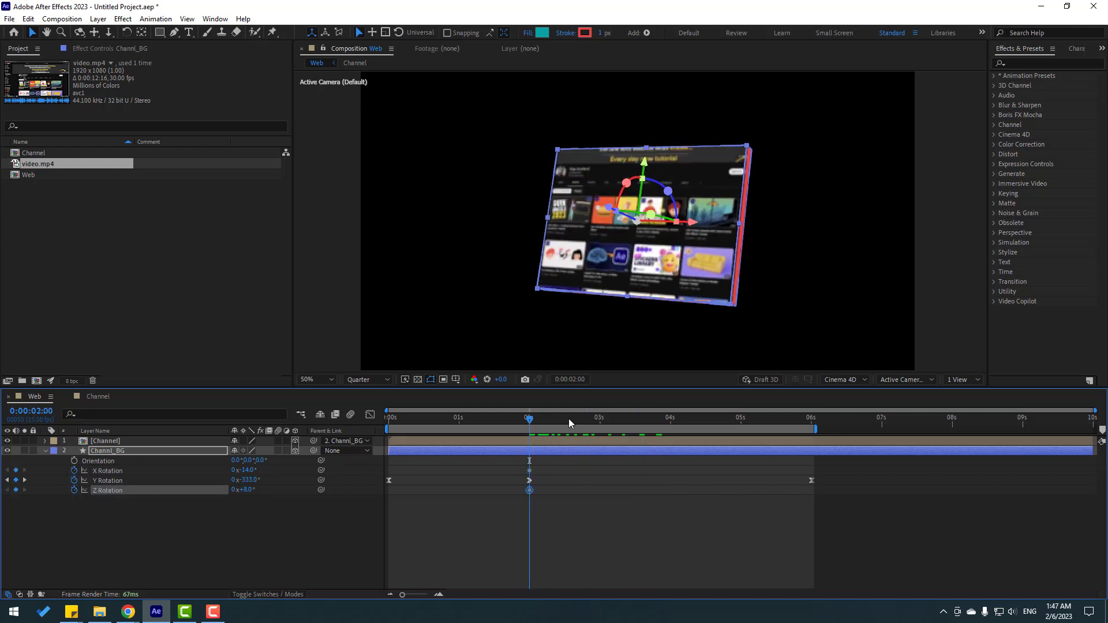
left_click_drag(498, 423, 325, 467)
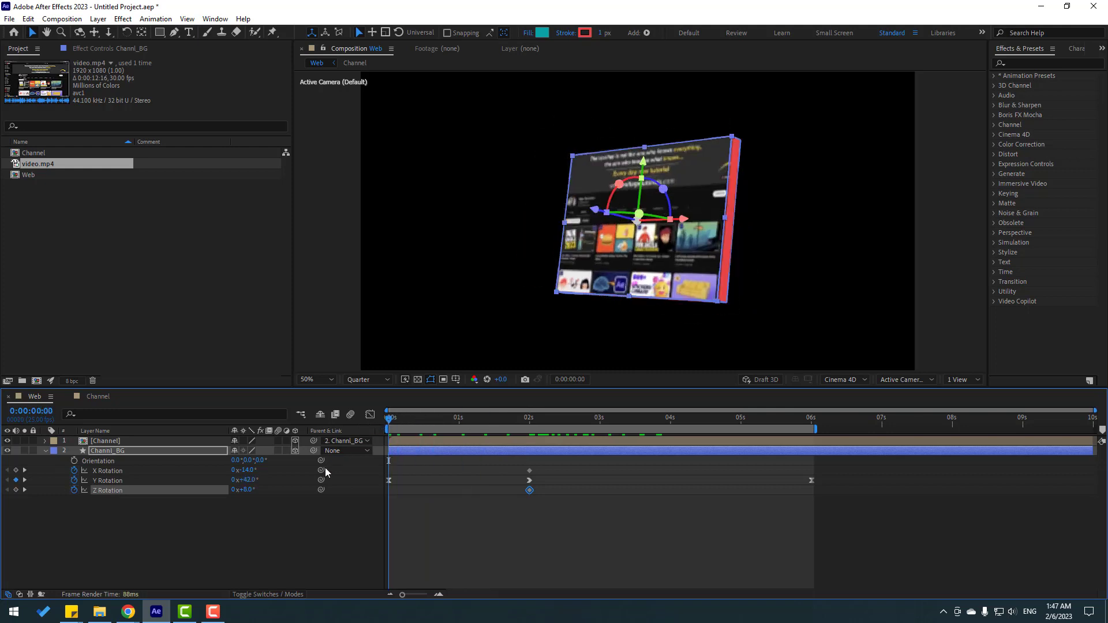
left_click_drag(245, 489, 275, 460)
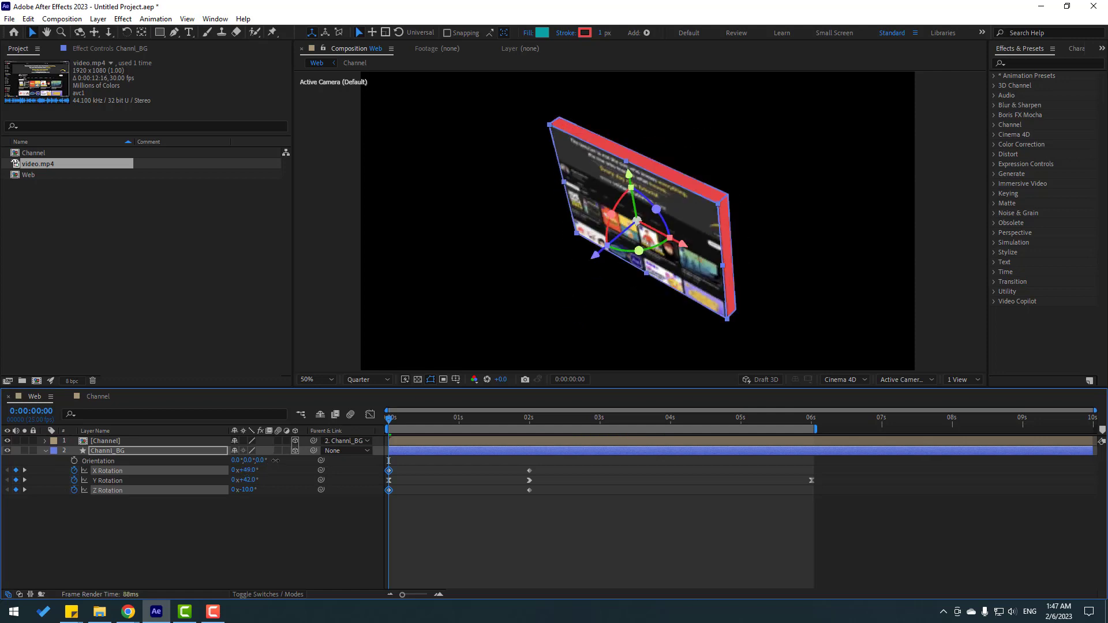
left_click_drag(398, 421, 518, 432)
Apply Easy Ease to both X Rotation and both Z Rotation keyframes, then check around 0:00:03:14
left_click_drag(540, 465, 382, 475)
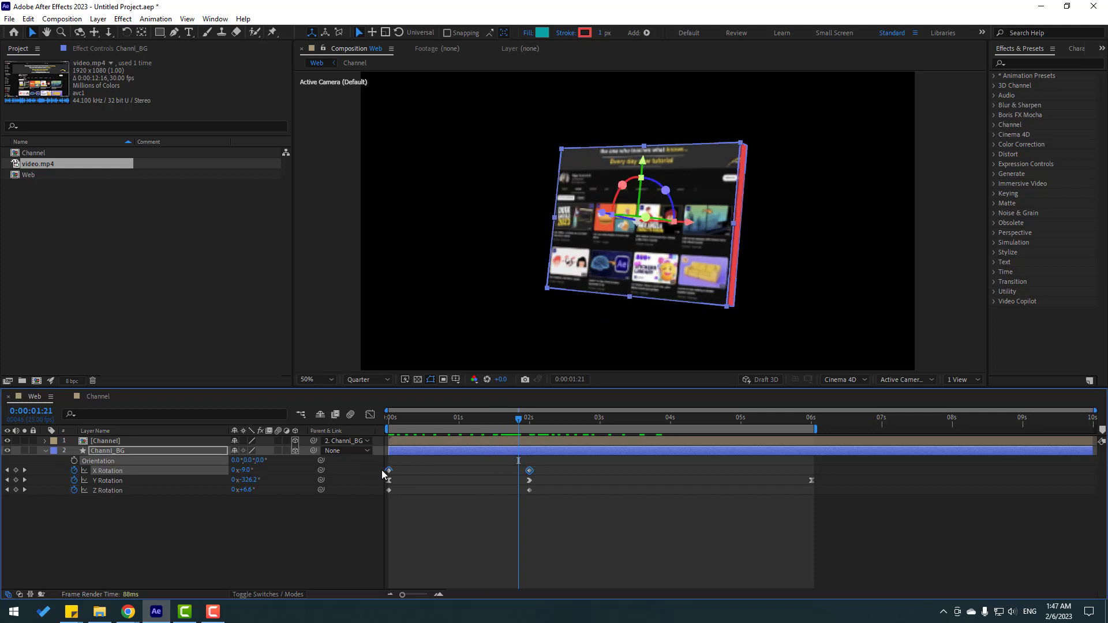
right_click(388, 474)
mouse_move(433, 463)
left_click(600, 502)
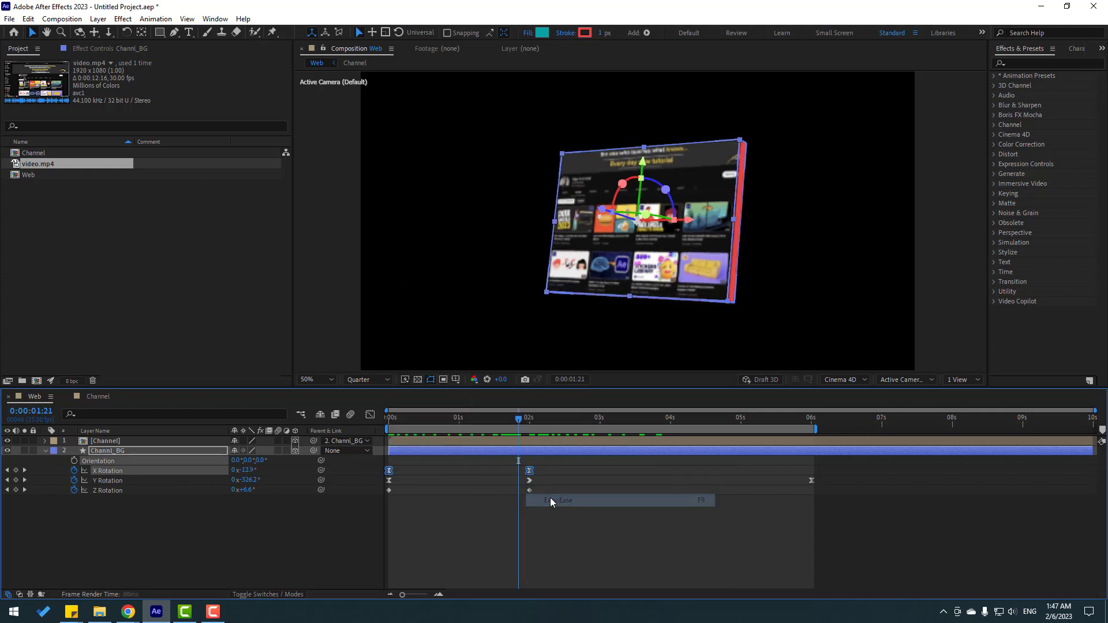
left_click(529, 490)
left_click(388, 490)
right_click(389, 490)
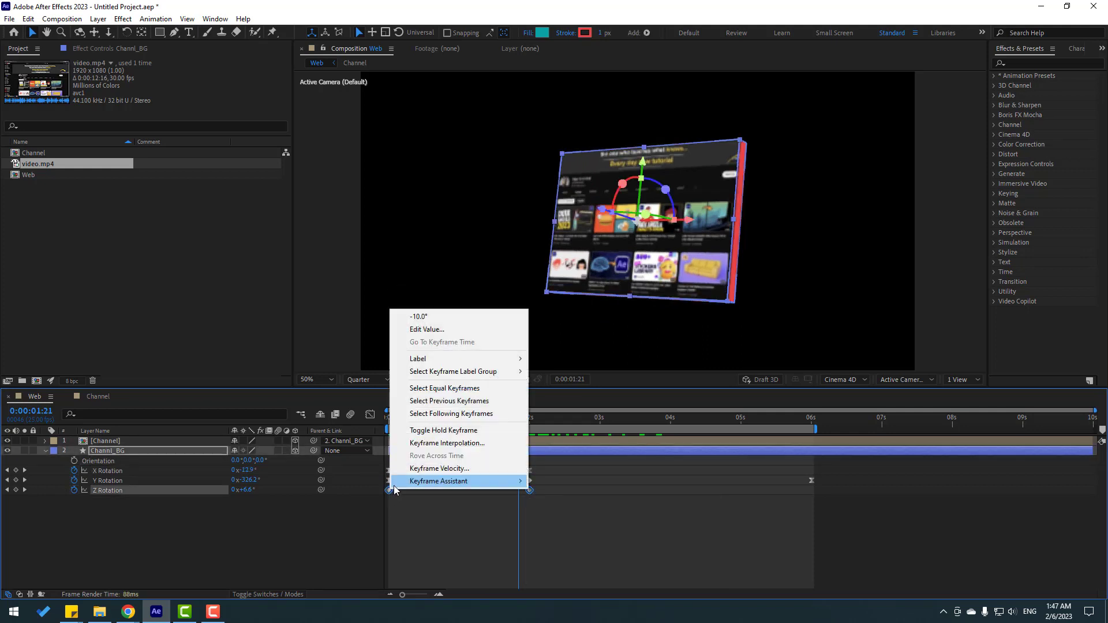
mouse_move(462, 481)
left_click(560, 519)
left_click(614, 417)
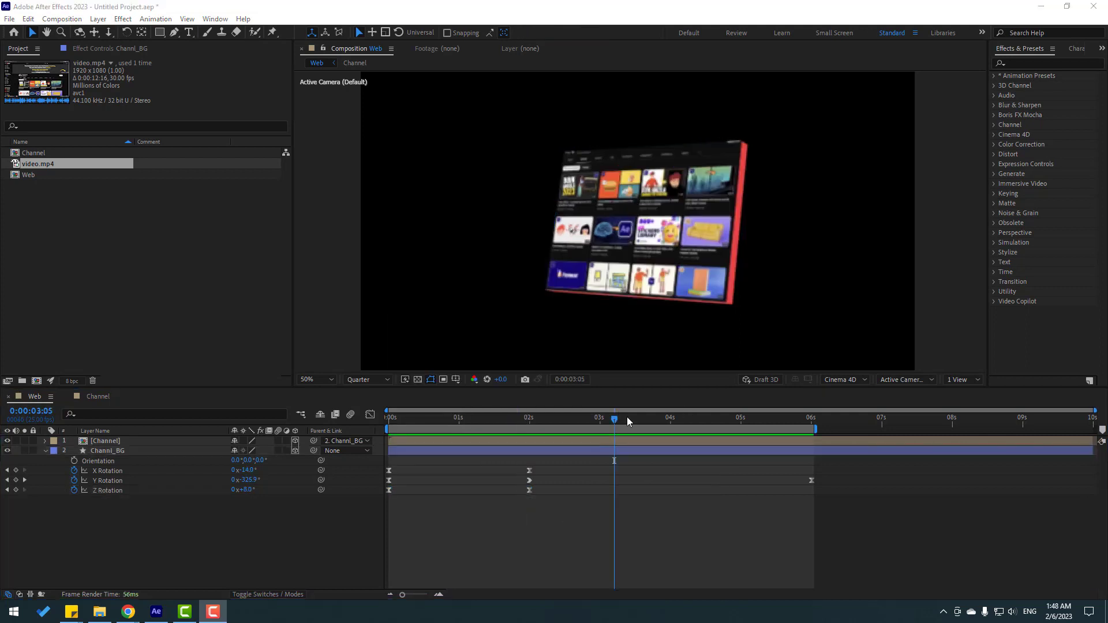
left_click_drag(609, 419, 639, 423)
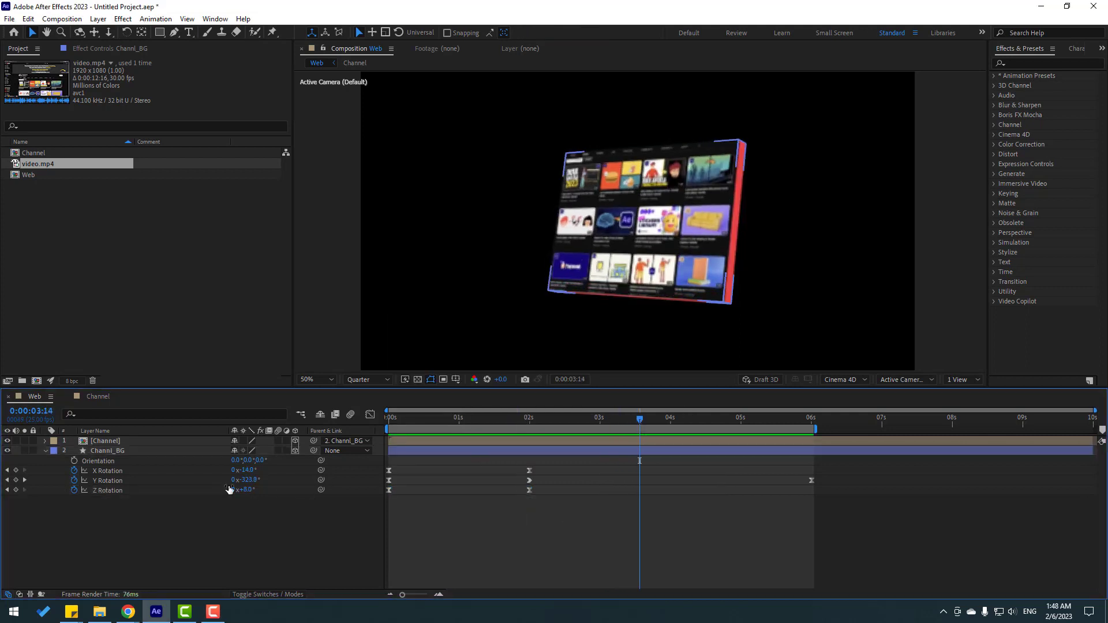
left_click(104, 451)
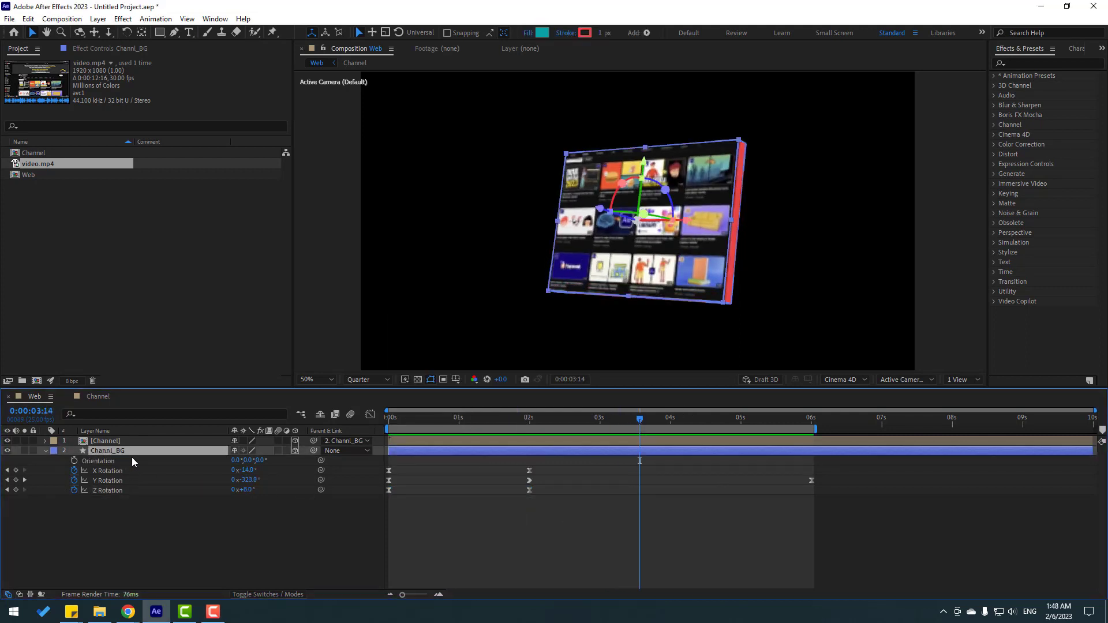
Keyframe the card's Position at 2 seconds at 1442.5, 488
key("shift+p")
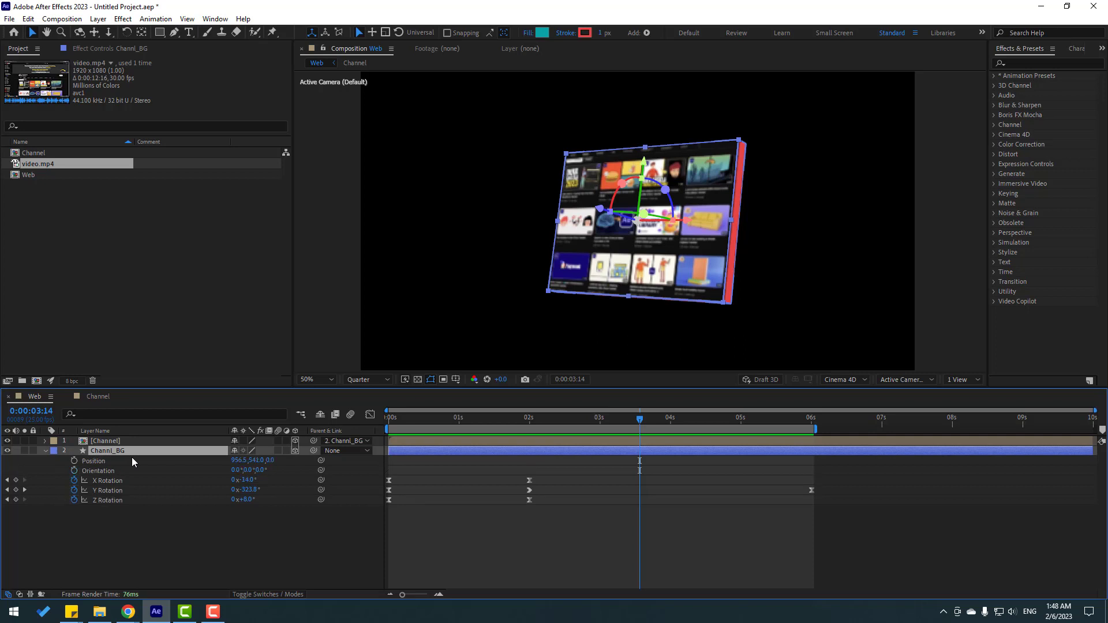
left_click_drag(555, 418, 529, 419)
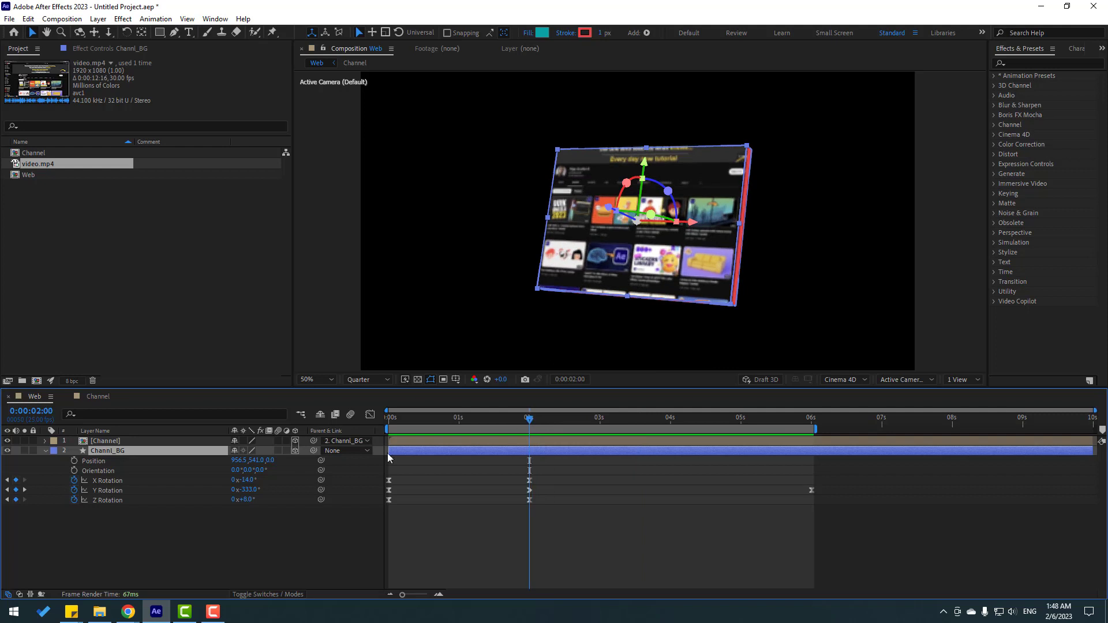
key("alt+shift+p")
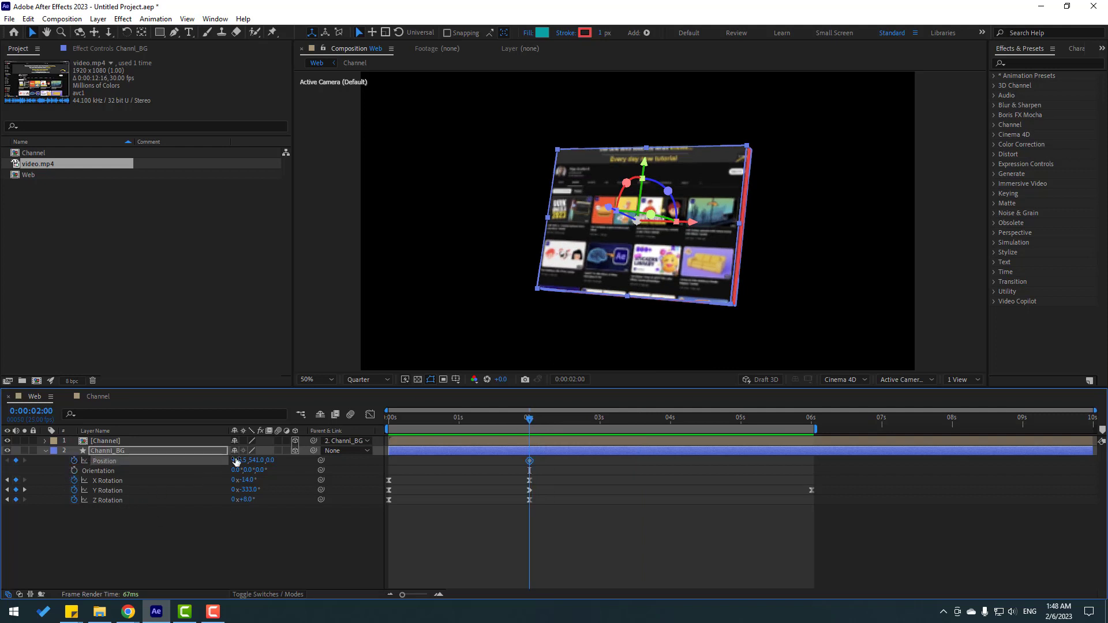
left_click_drag(236, 460, 516, 456)
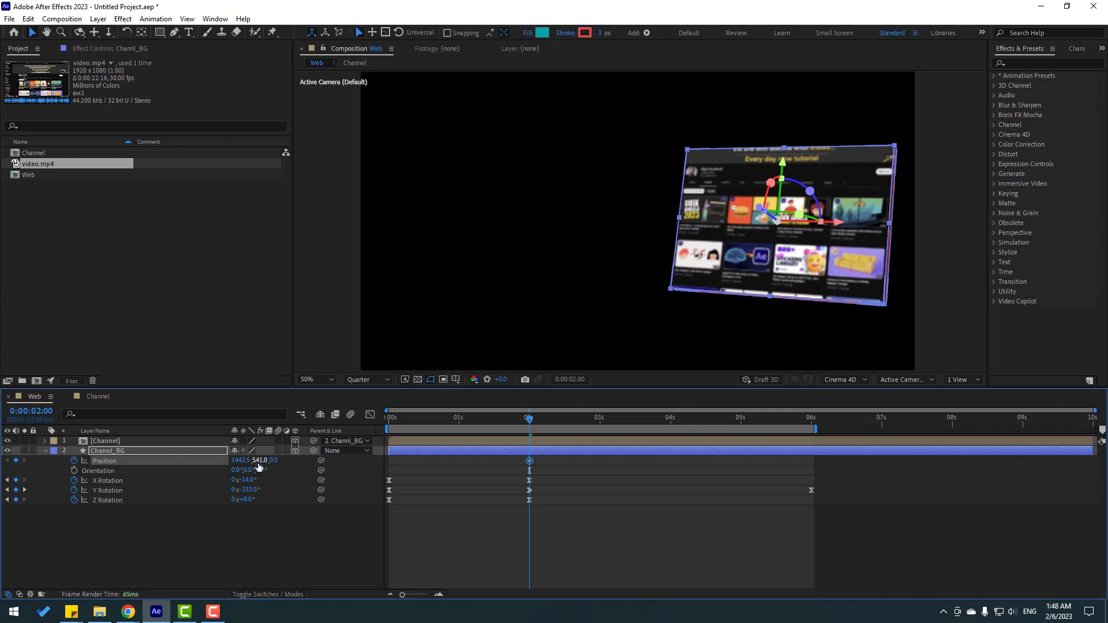
left_click_drag(258, 466, 445, 444)
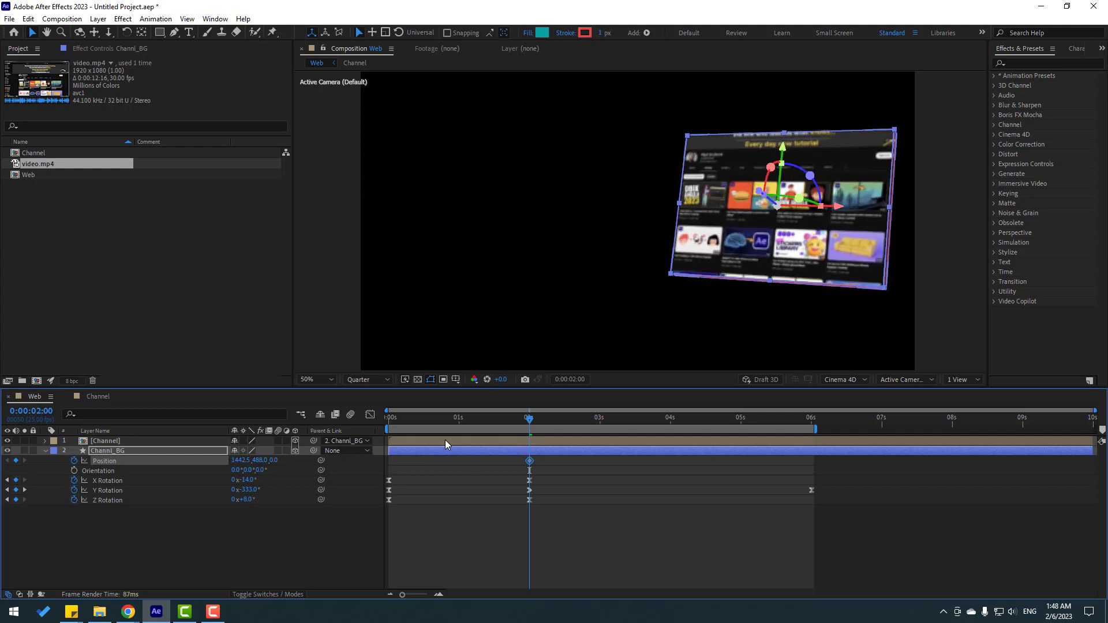
Place the card off-screen left at -365.5, 488 at 0 seconds and ease both Position keyframes
left_click_drag(528, 420, 376, 439)
left_click_drag(239, 460, 57, 460)
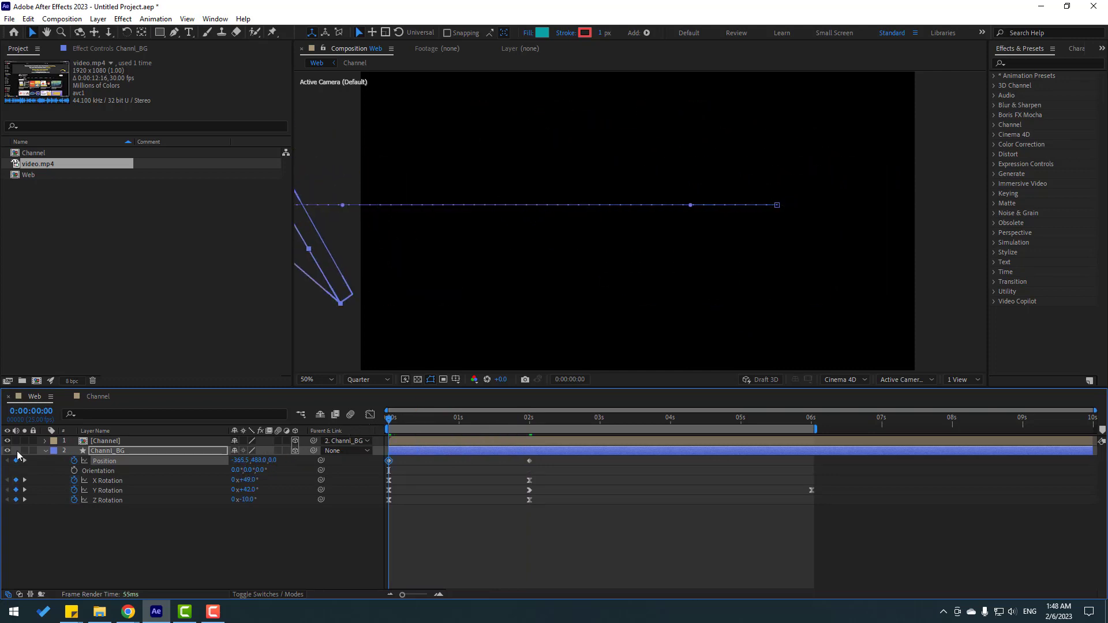
left_click_drag(538, 467, 378, 457)
right_click(388, 460)
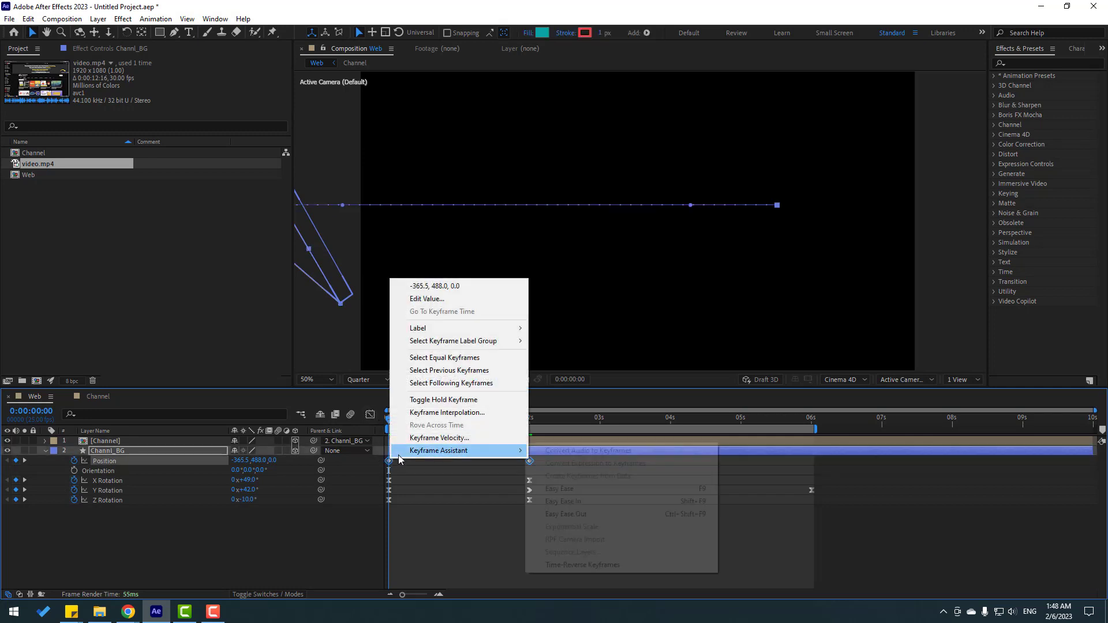
mouse_move(404, 449)
left_click(593, 487)
Show the Position speed curve and preview the card's fly-in, stopping at 0:00:00:19
left_click(370, 414)
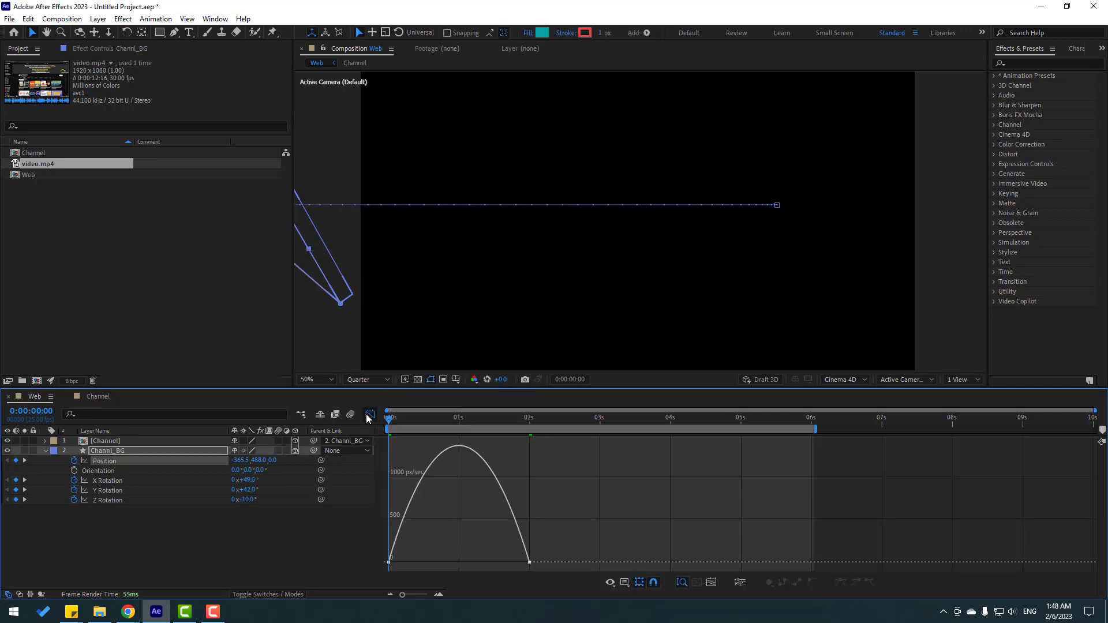
left_click_drag(448, 545, 433, 562)
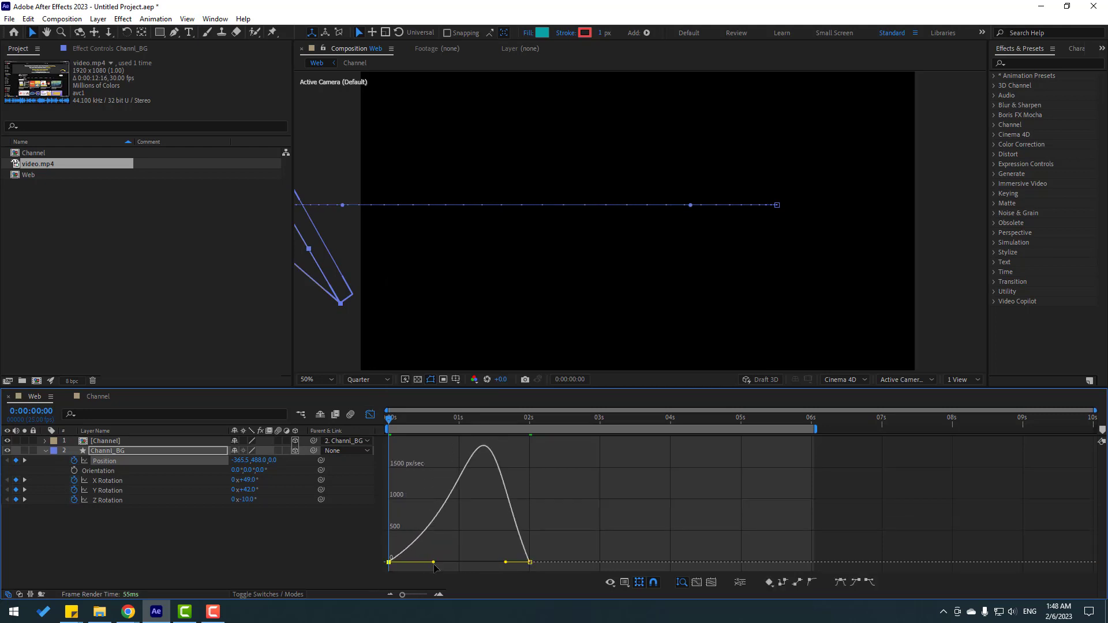
key("space")
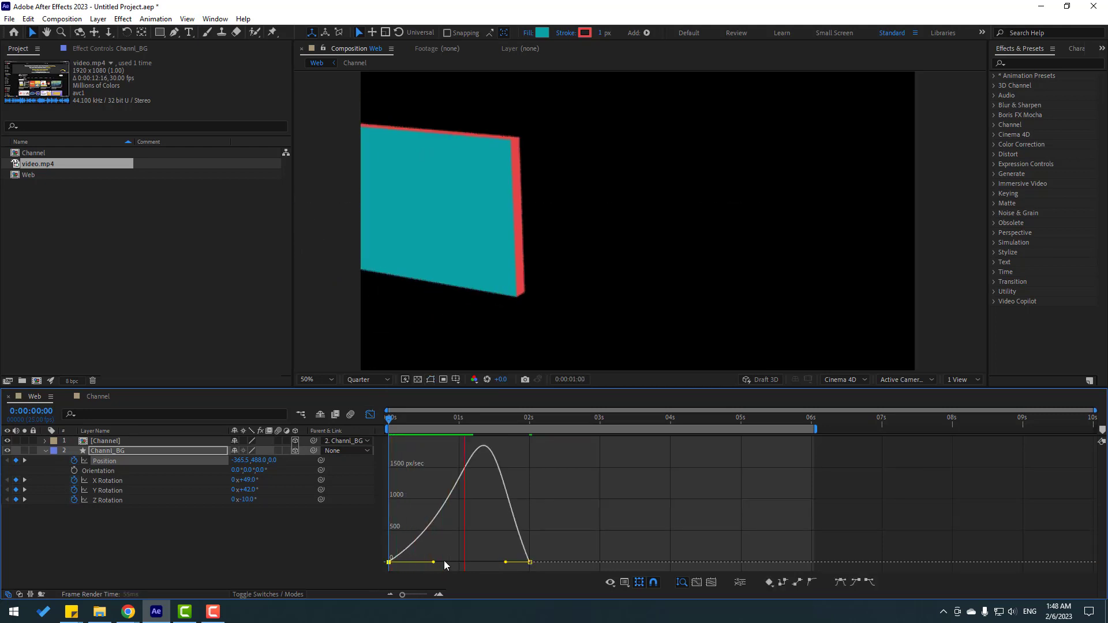
key("space")
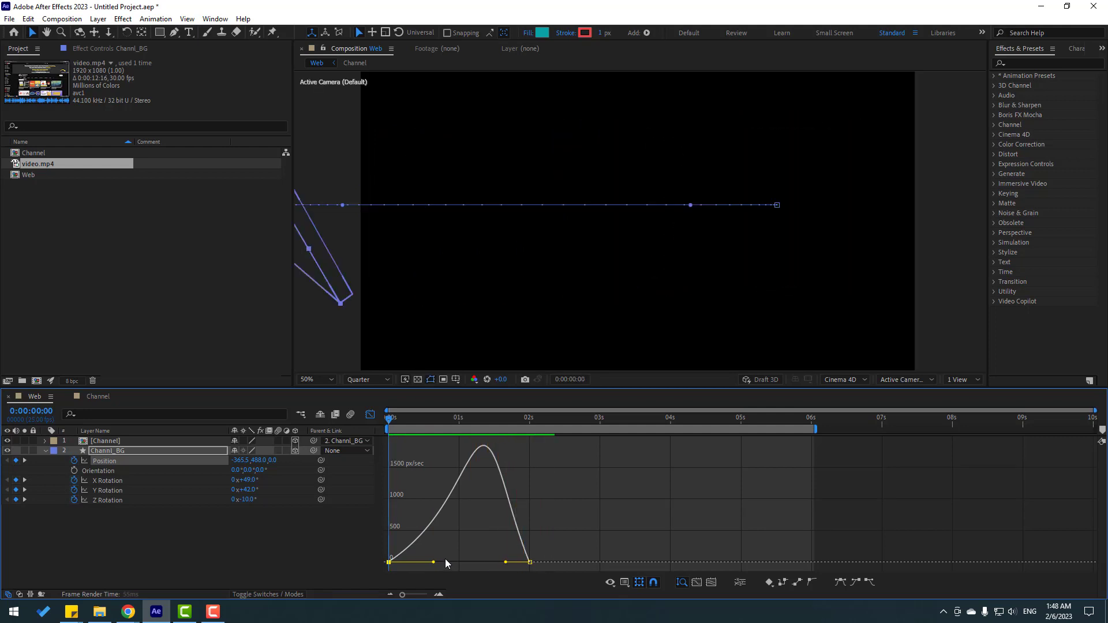
key("space")
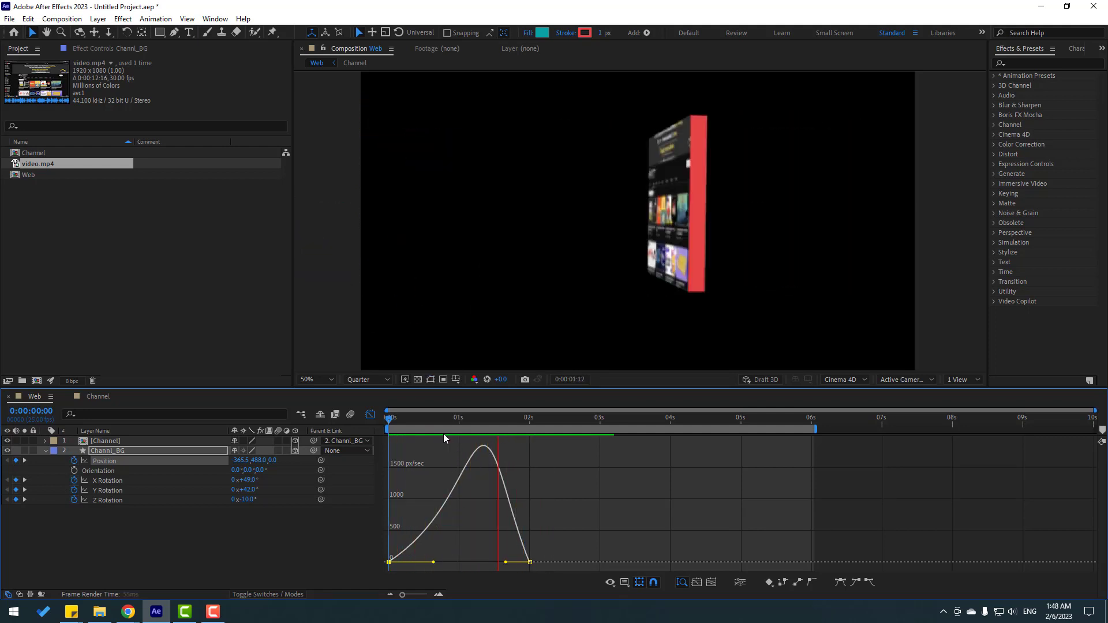
left_click(439, 417)
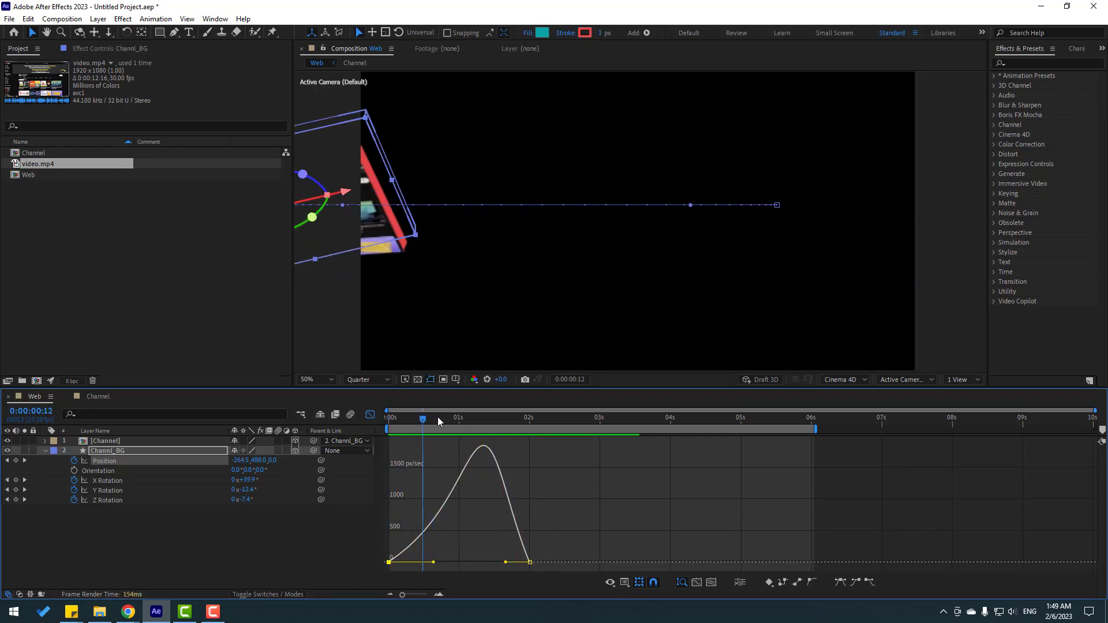
Switch back to keyframe bars, return to 0 seconds, and zoom the viewer to 25%
left_click(369, 414)
left_click_drag(421, 418, 378, 421)
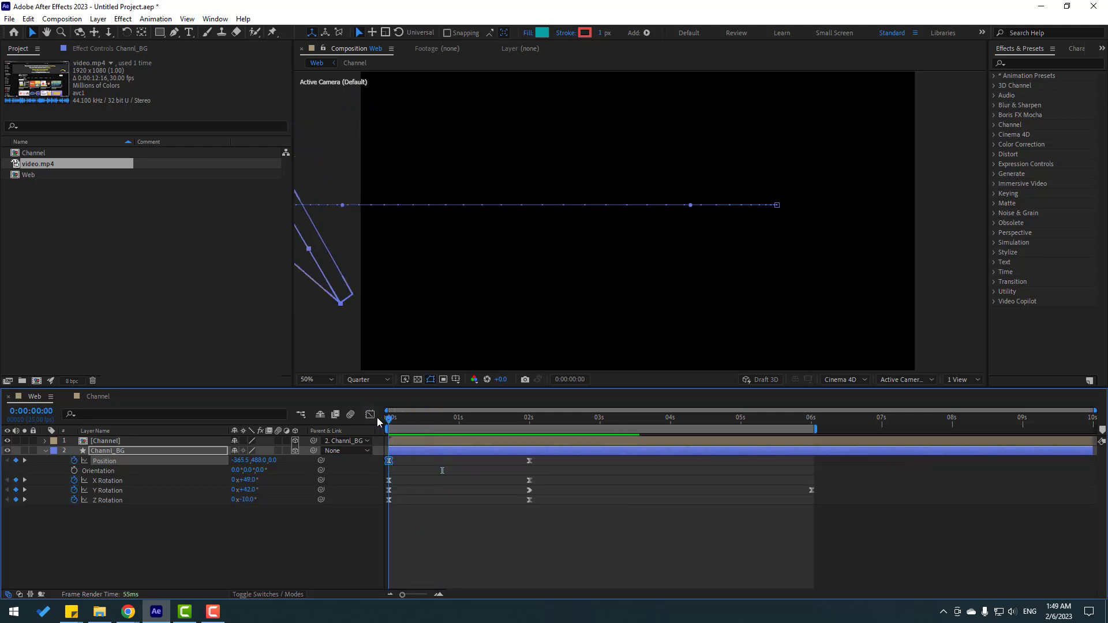
key("comma")
key("comma")
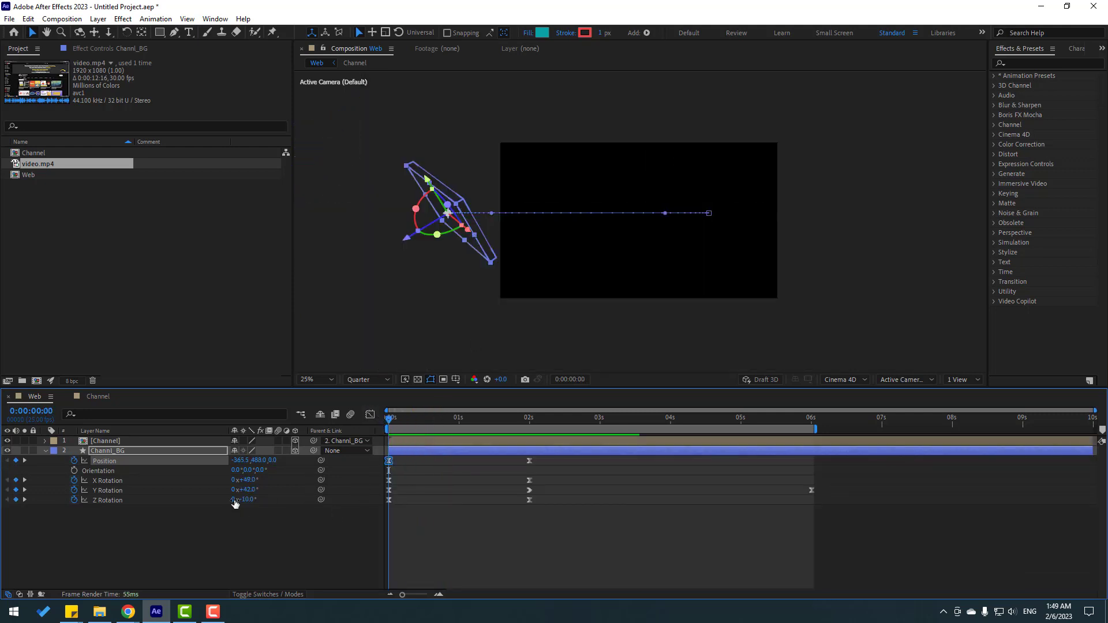
Set the card's X Rotation to 10° and preview the result
left_click(251, 481)
type("10")
key("Return")
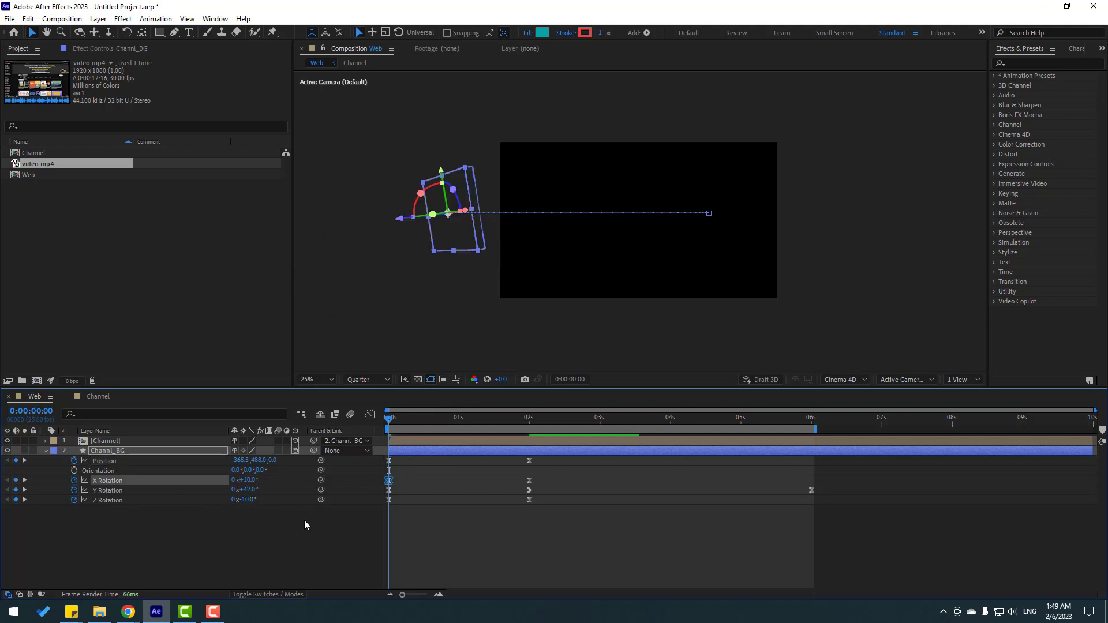
left_click(305, 524)
key("space")
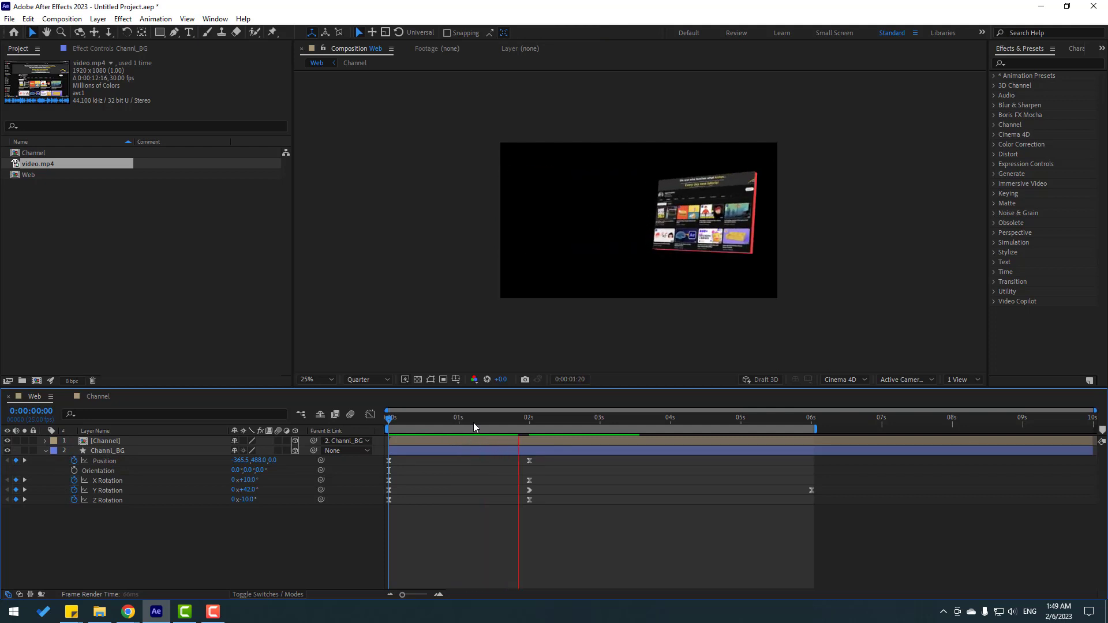
key("space")
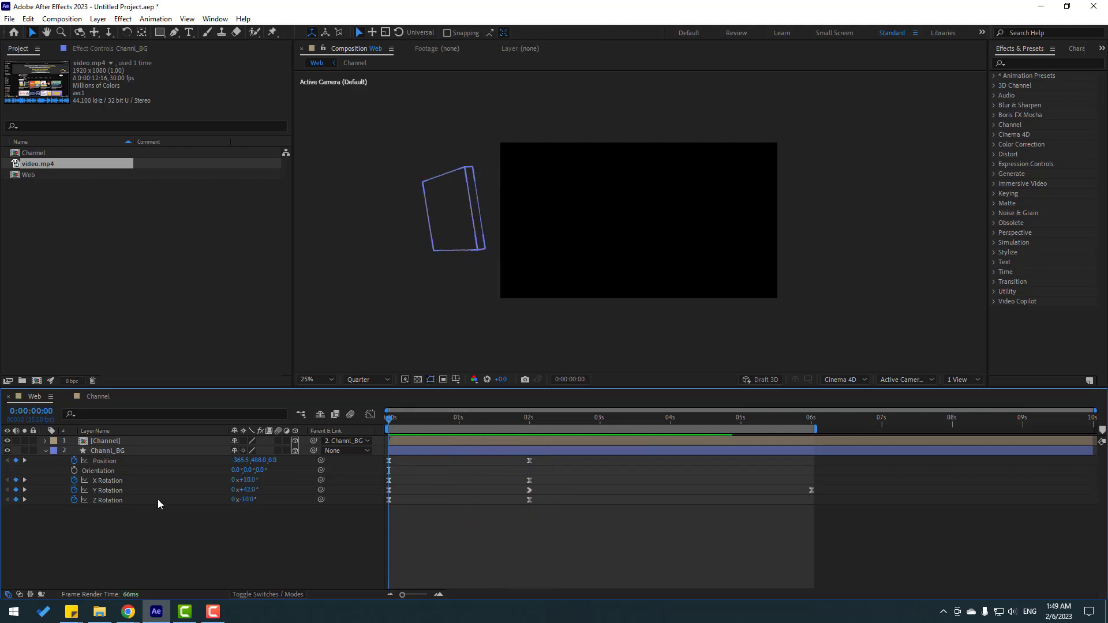
Set the starting Y Rotation to -150°, preview, and select both Y Rotation keyframes
left_click(389, 489)
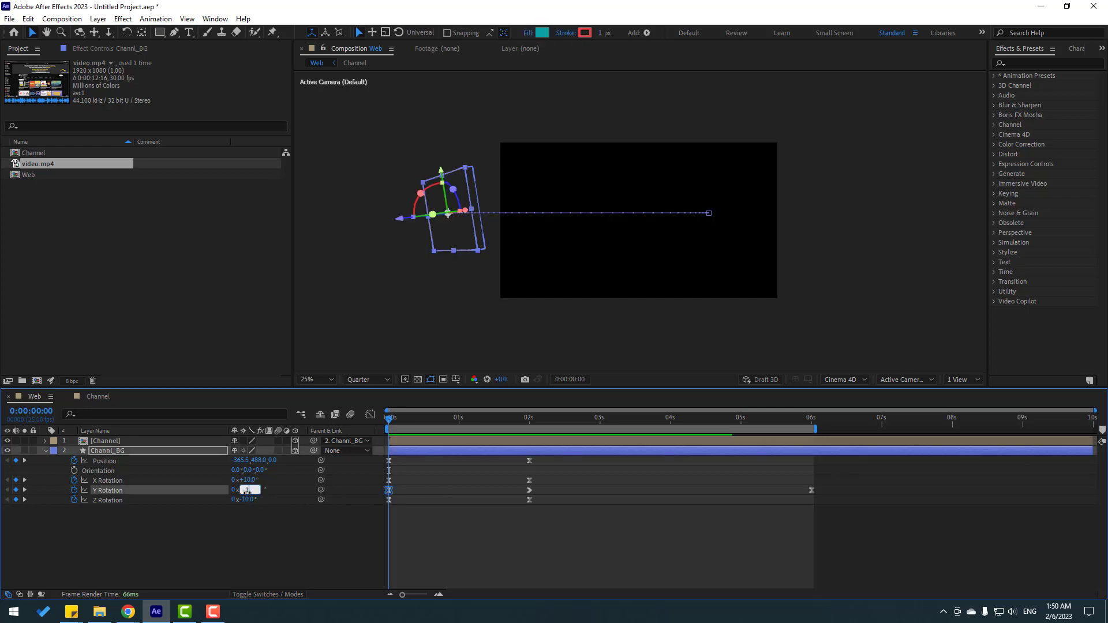
left_click(428, 549)
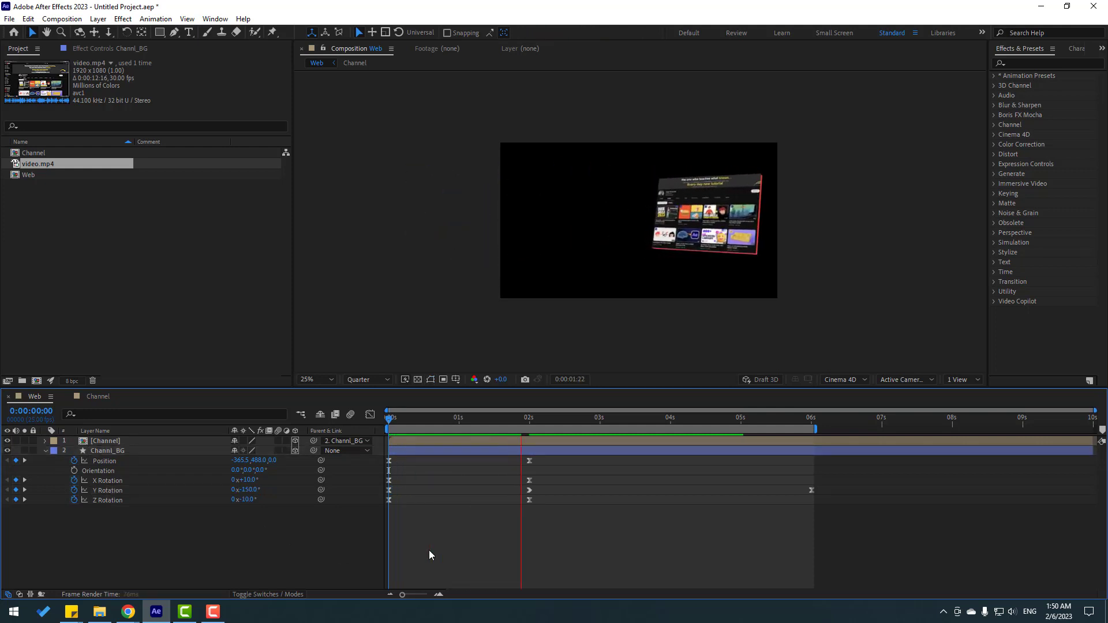
key("space")
key("space")
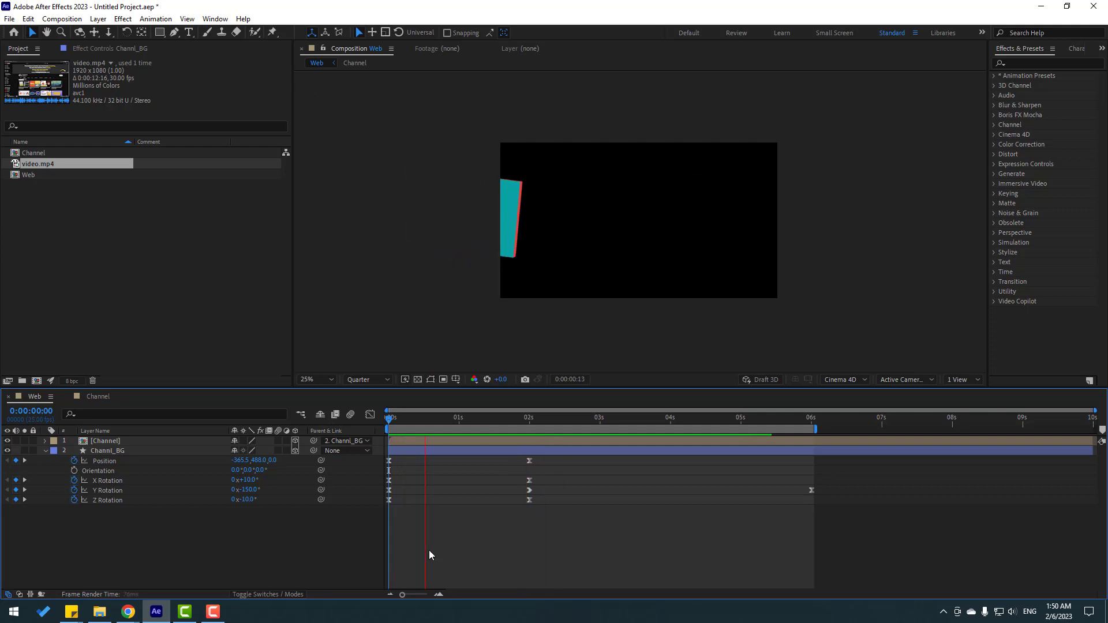
key("space")
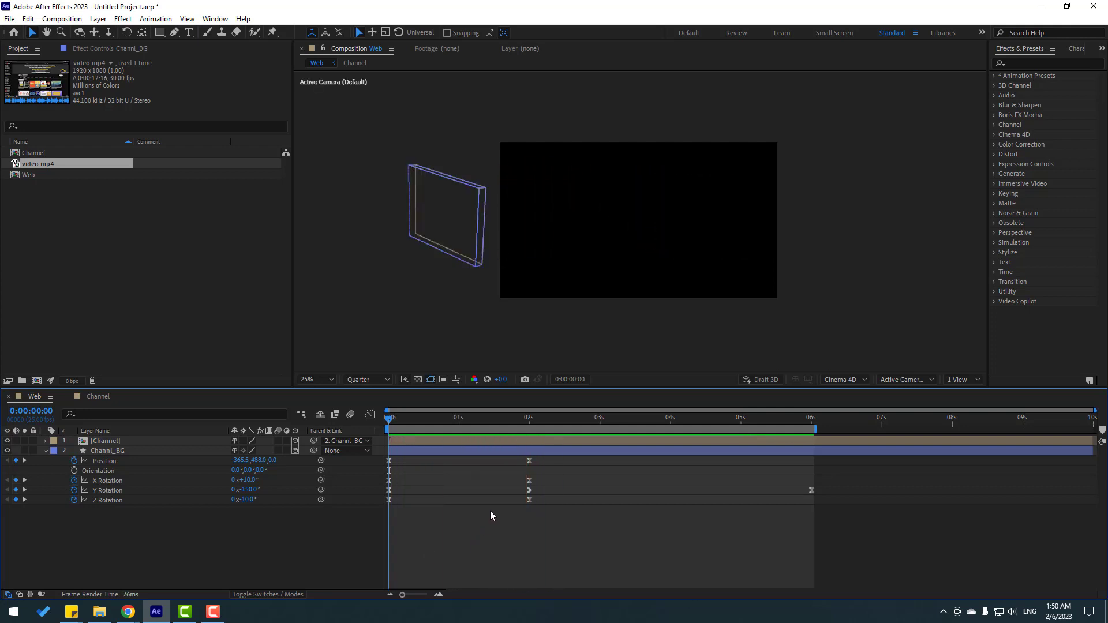
left_click_drag(538, 494, 379, 488)
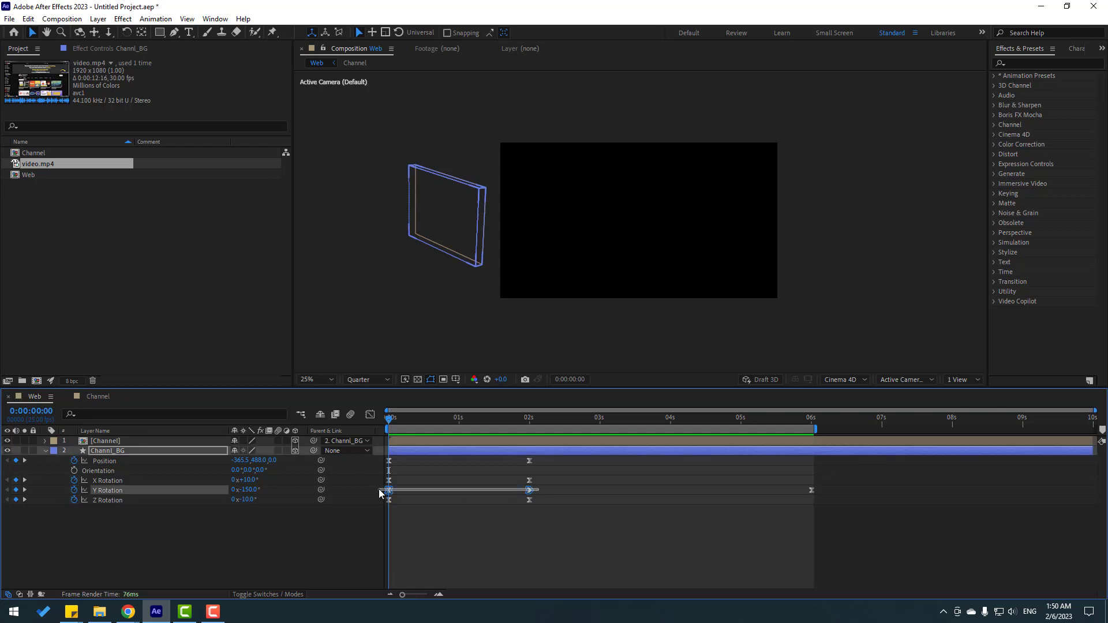
Lengthen the ease out of the first Y Rotation keyframe in the speed graph and preview it
left_click(369, 415)
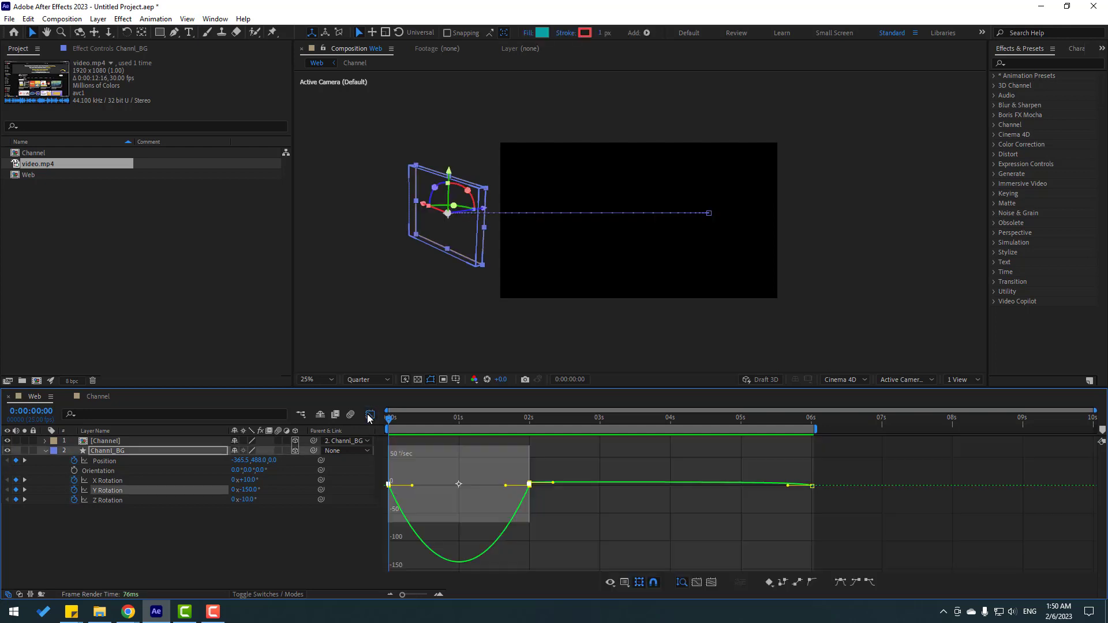
left_click_drag(412, 486, 431, 450)
key("space")
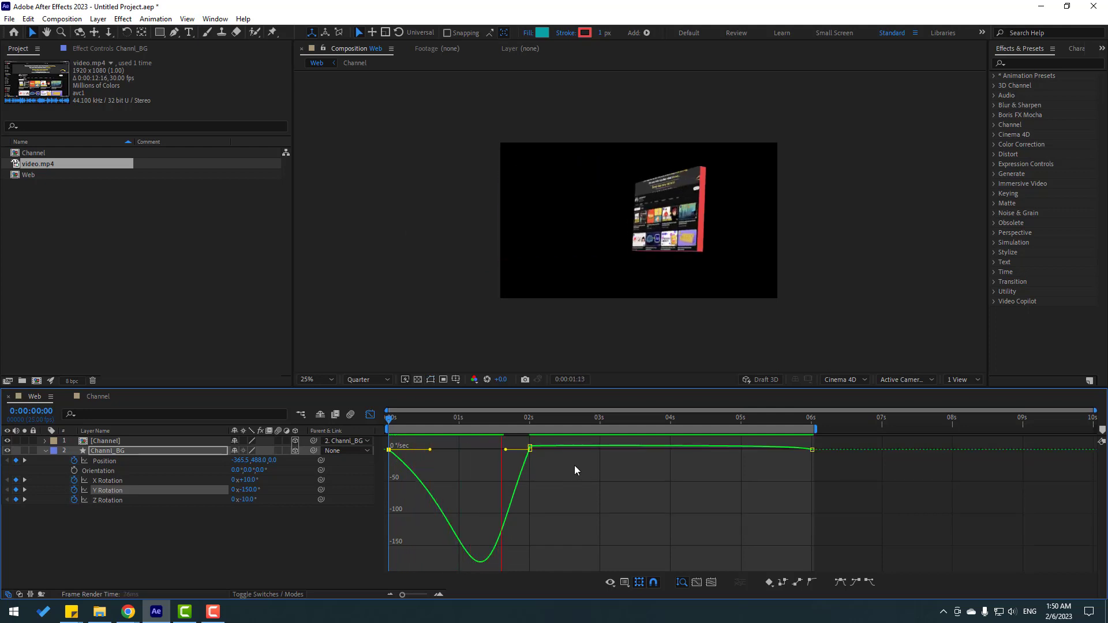
key("space")
key("space")
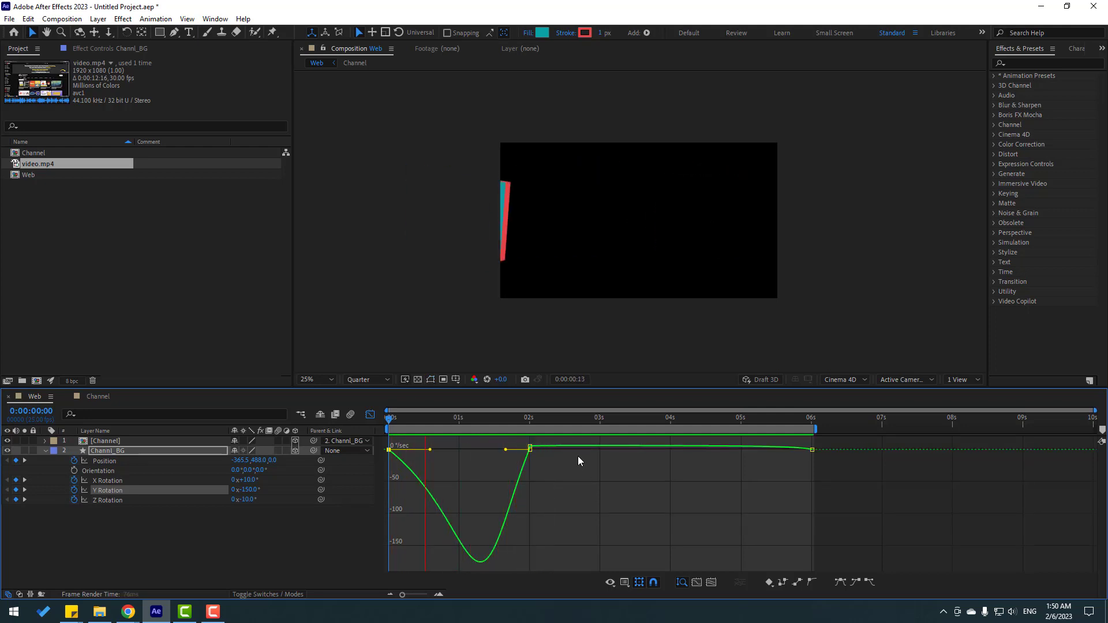
key("space")
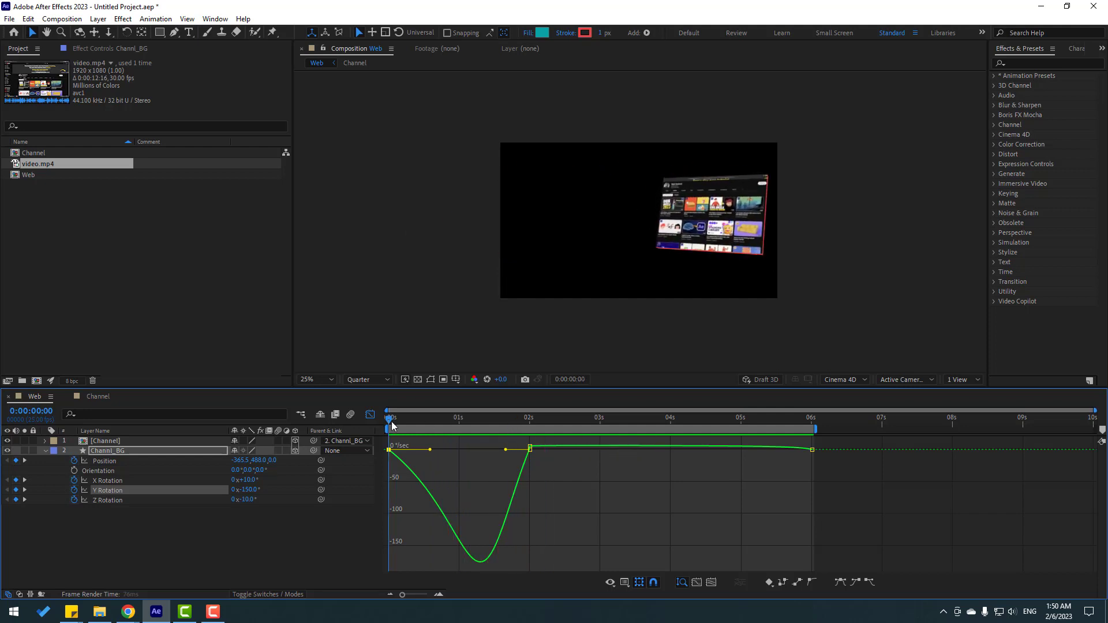
Select the X and Z Rotation keyframes and lengthen their first keyframes' ease out in the speed graph
left_click(369, 415)
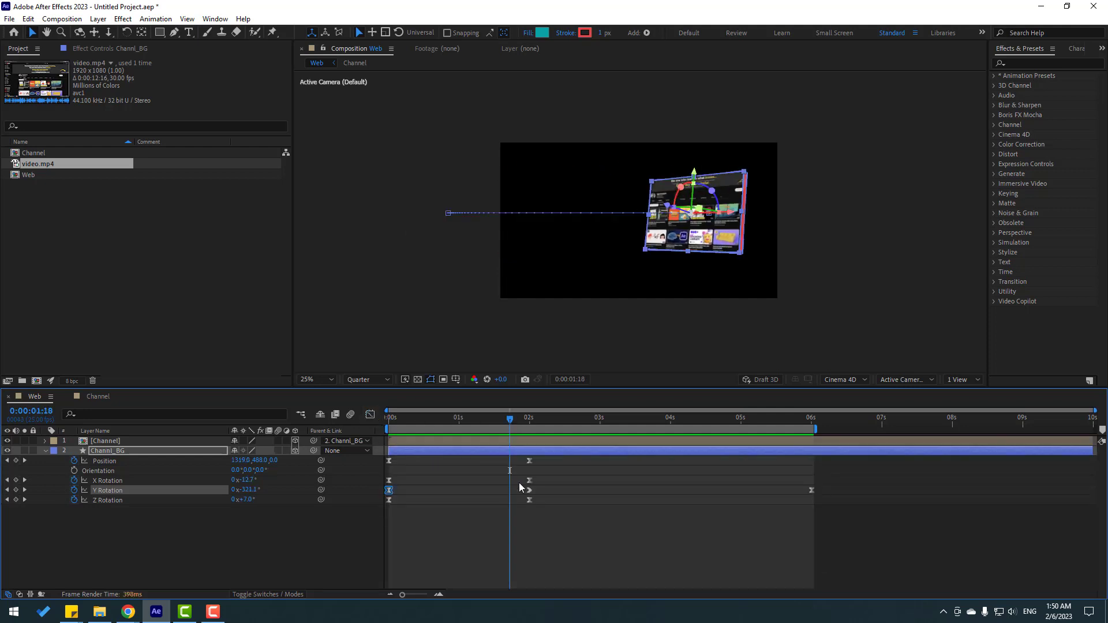
left_click_drag(536, 476, 382, 484)
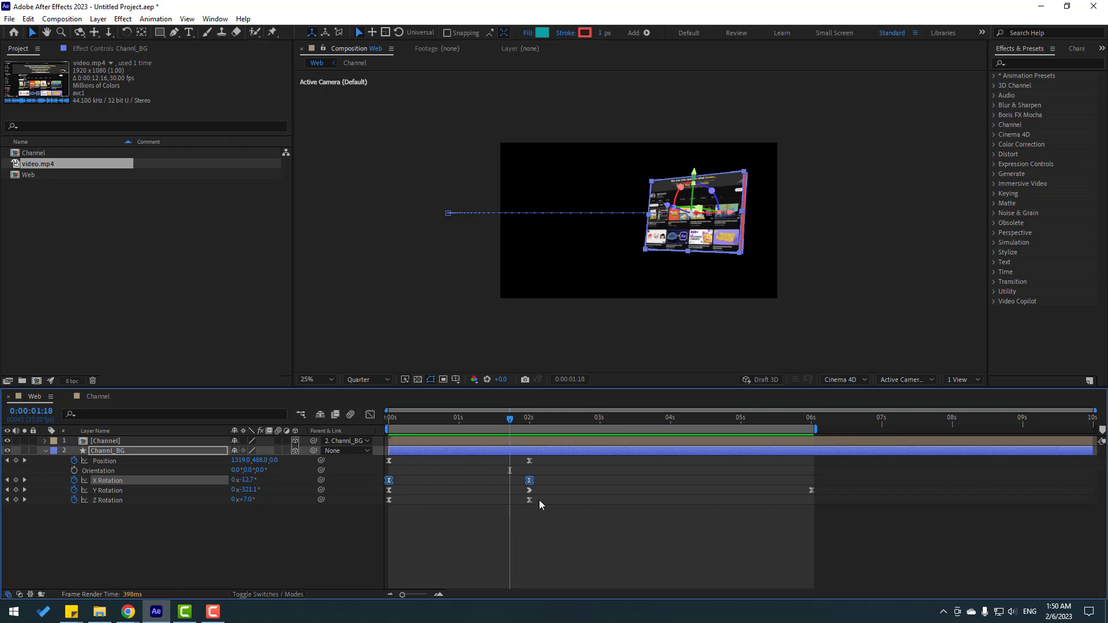
left_click_drag(539, 499, 136, 510)
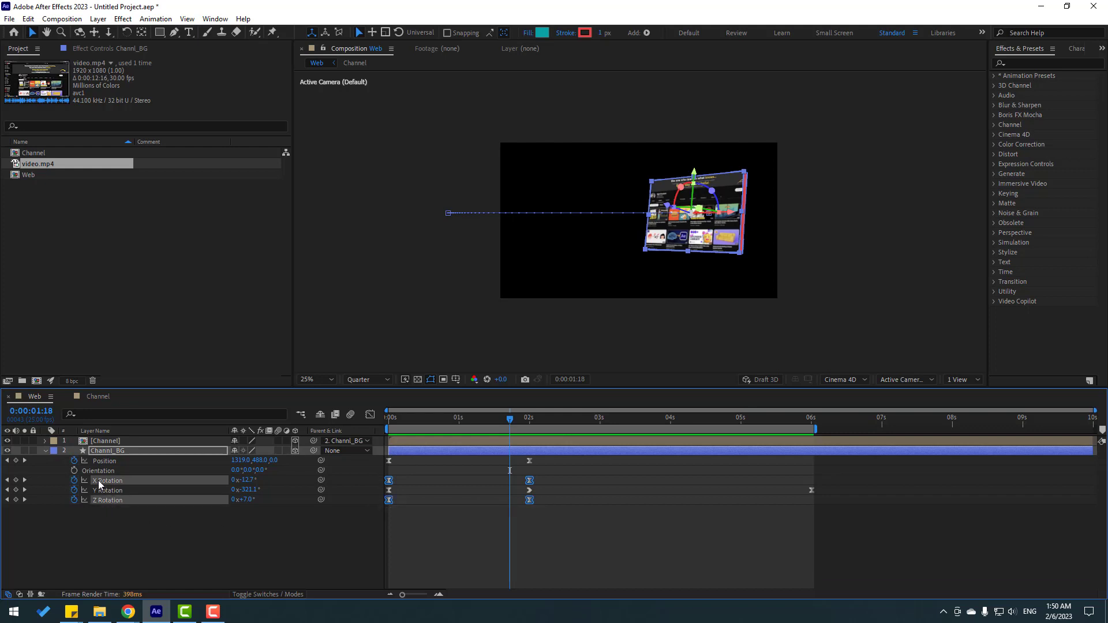
left_click(366, 415)
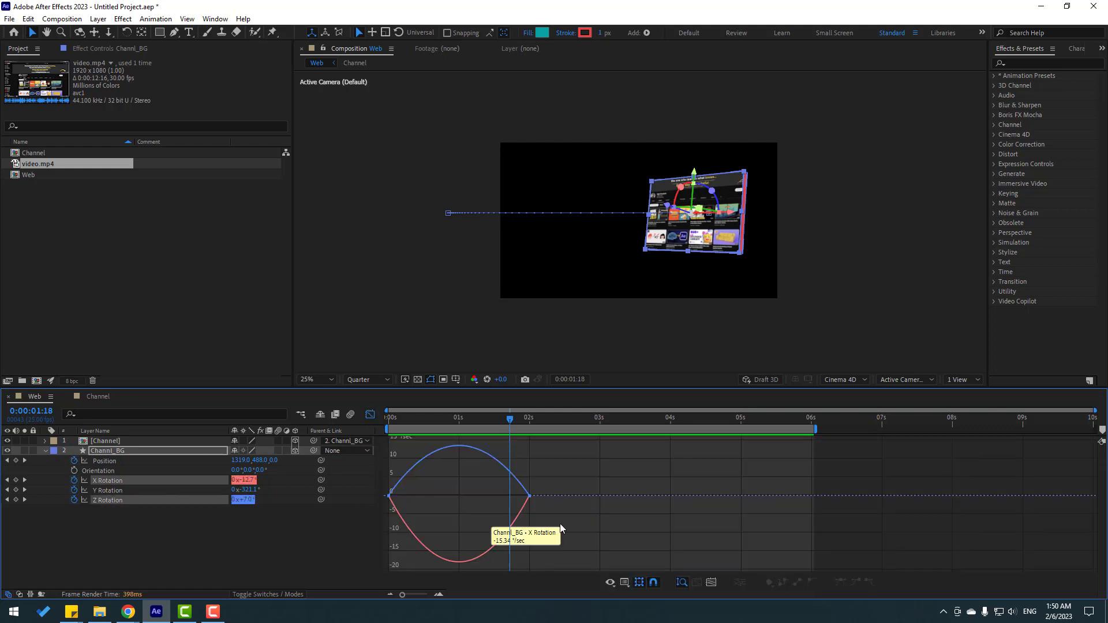
left_click(422, 495)
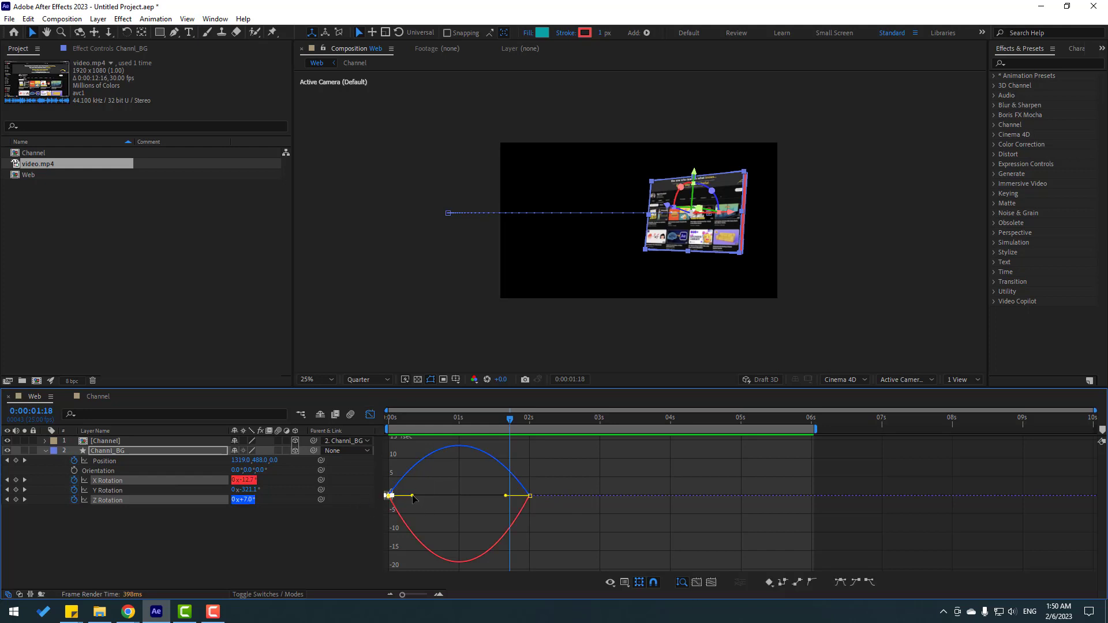
left_click_drag(412, 495, 440, 496)
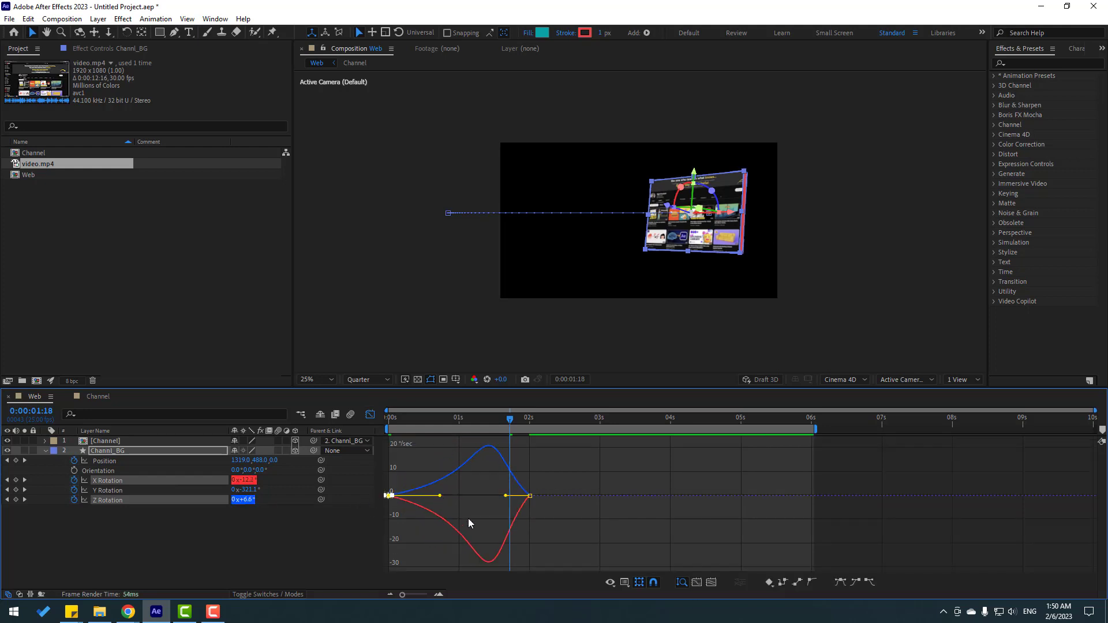
Preview the new rotation easing, then return to keyframe bars and deselect the layer
key("space")
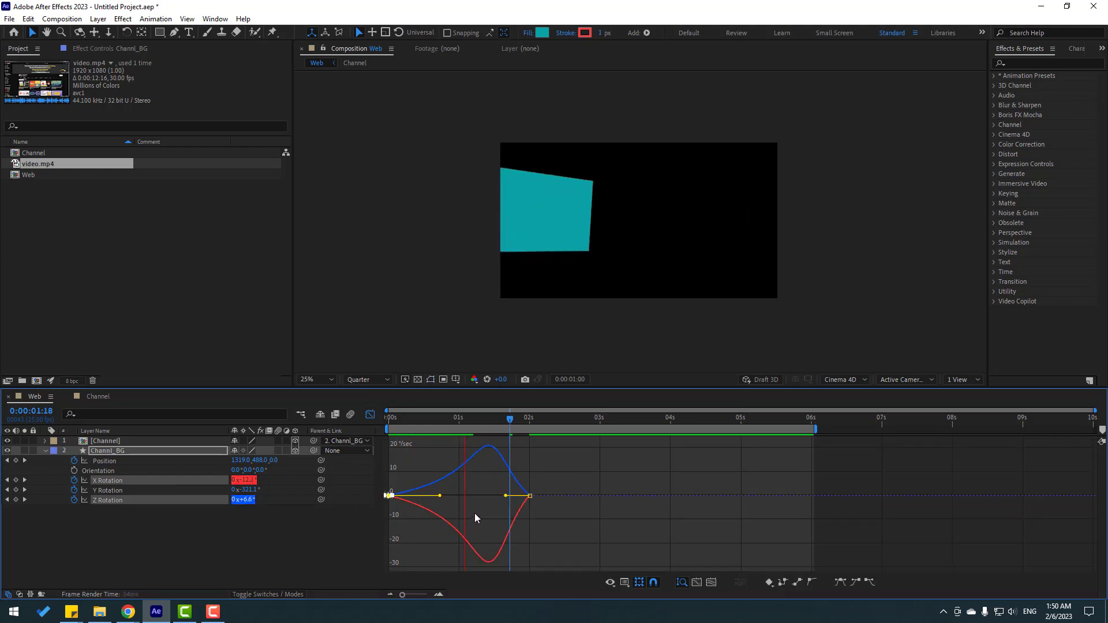
key("space")
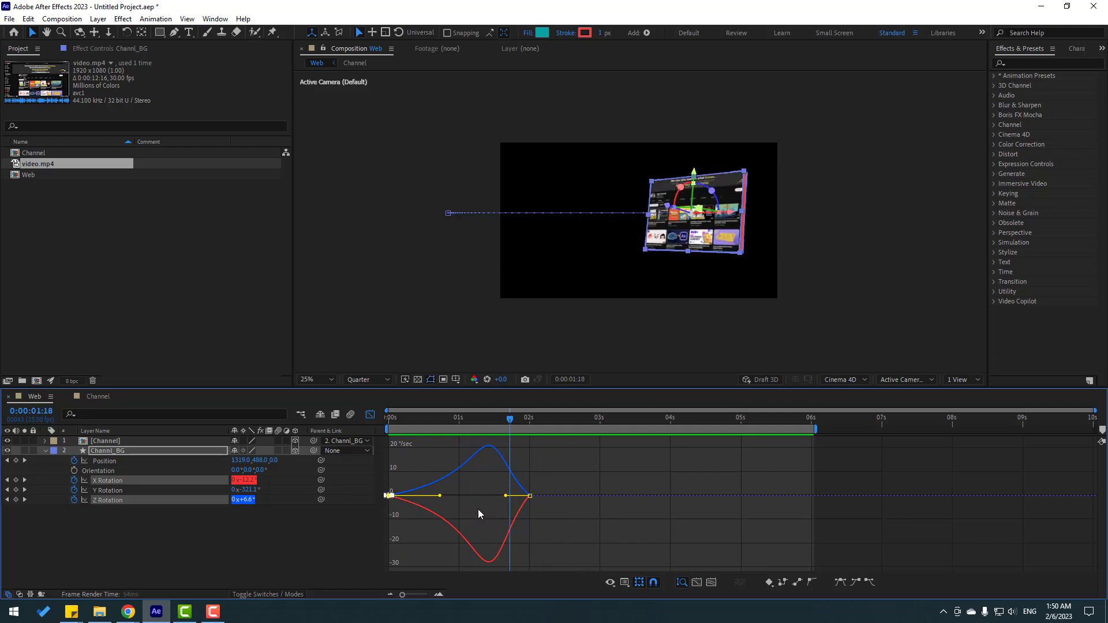
key("space")
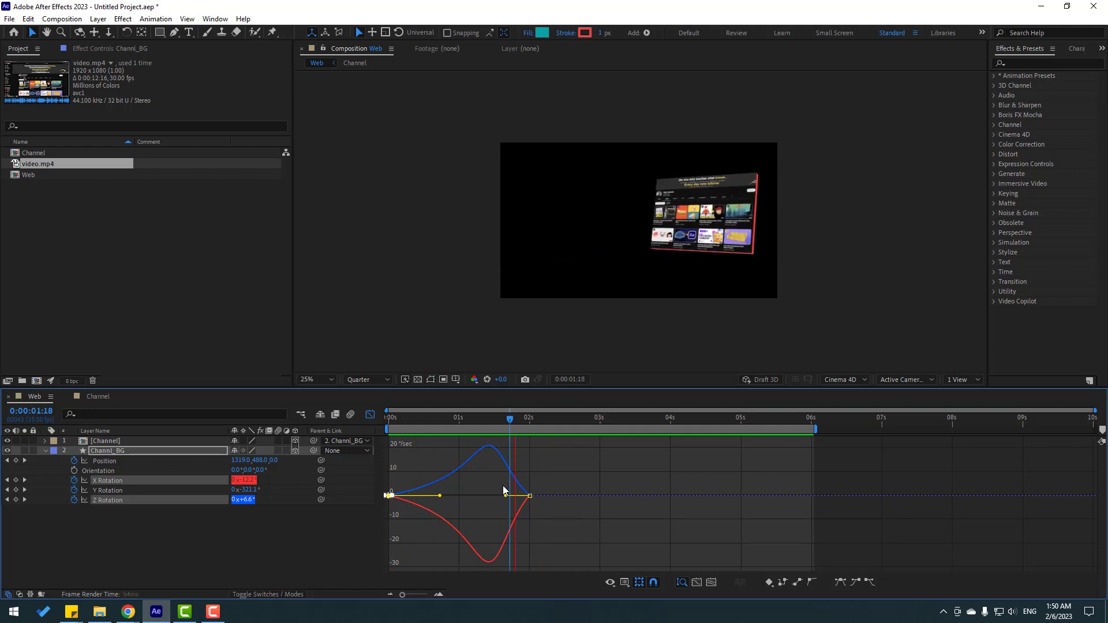
key("space")
key("space")
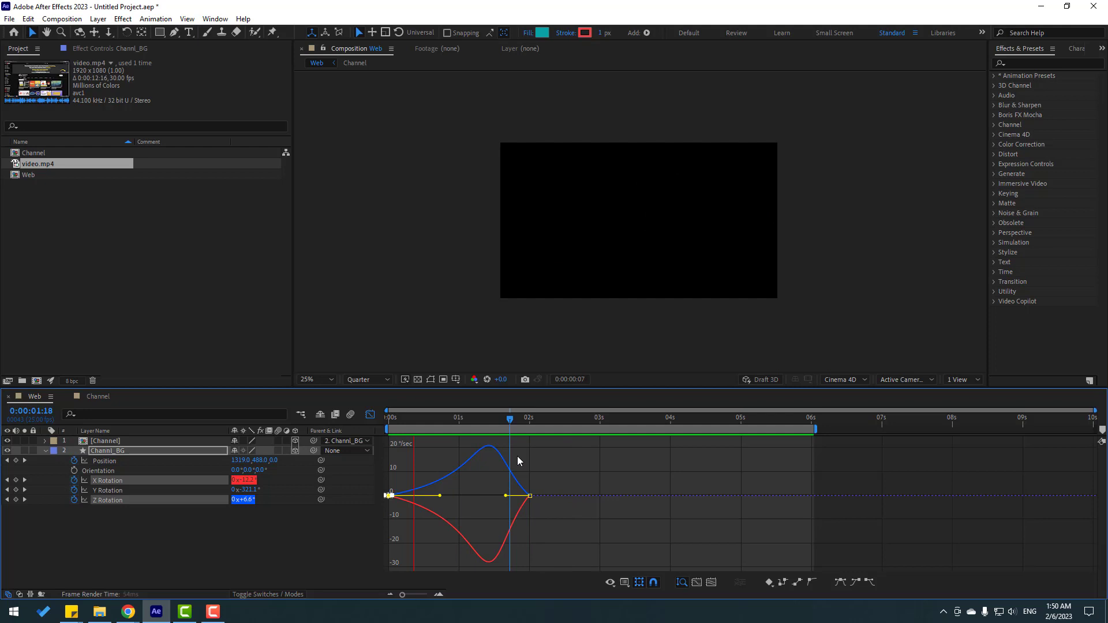
left_click(464, 420)
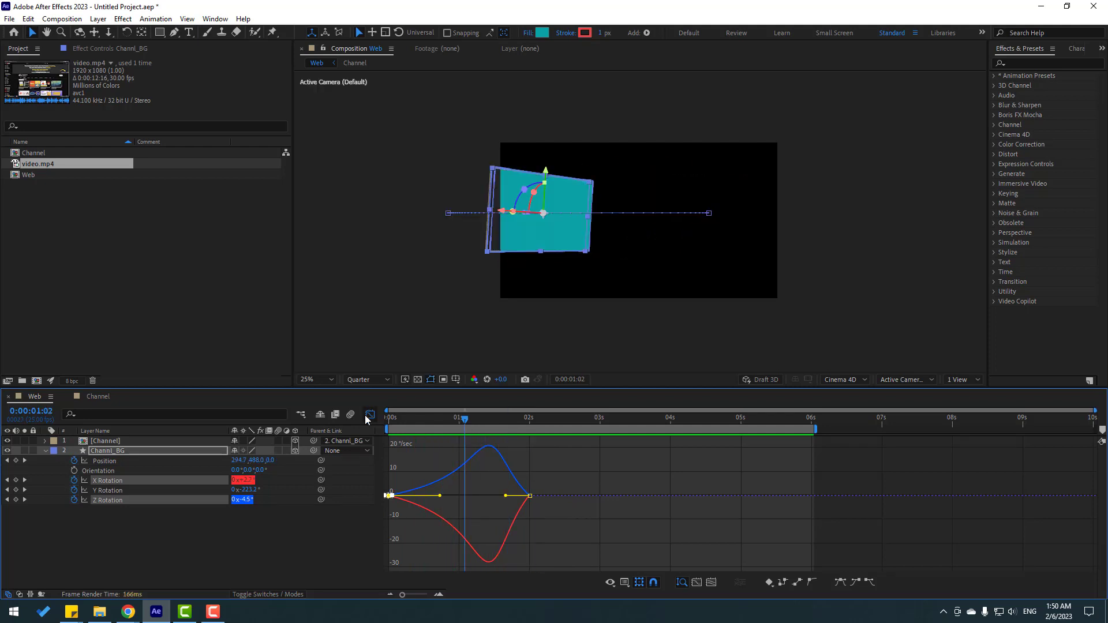
left_click(368, 416)
left_click(111, 560)
Change the Channl_BG card's fill from teal to red E64545
left_click(124, 452)
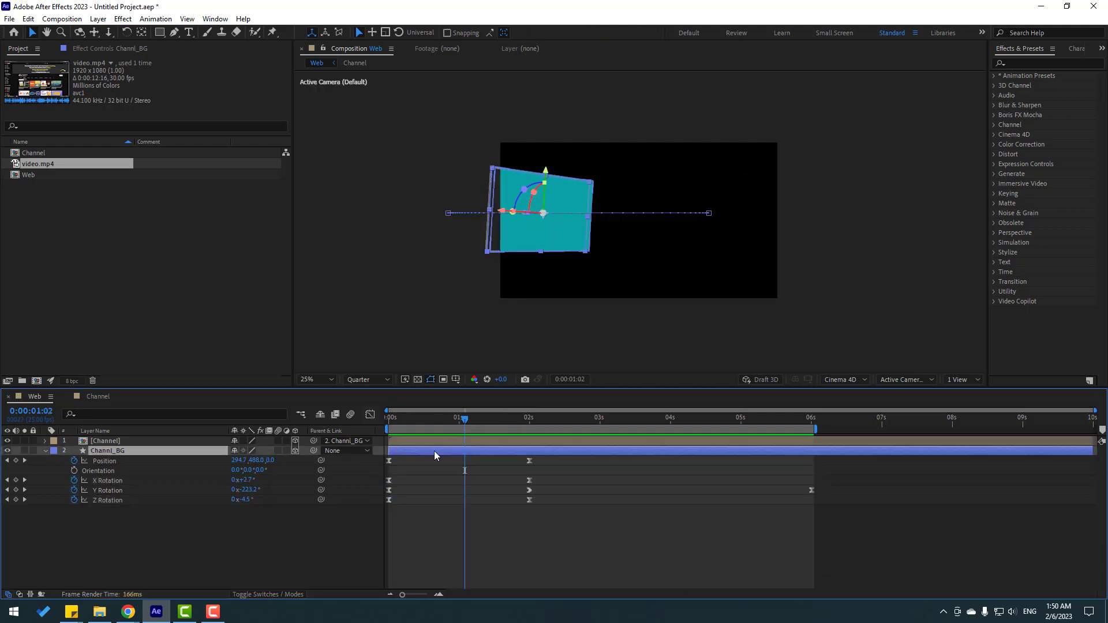
scroll(606, 247, "up", 1)
left_click(545, 34)
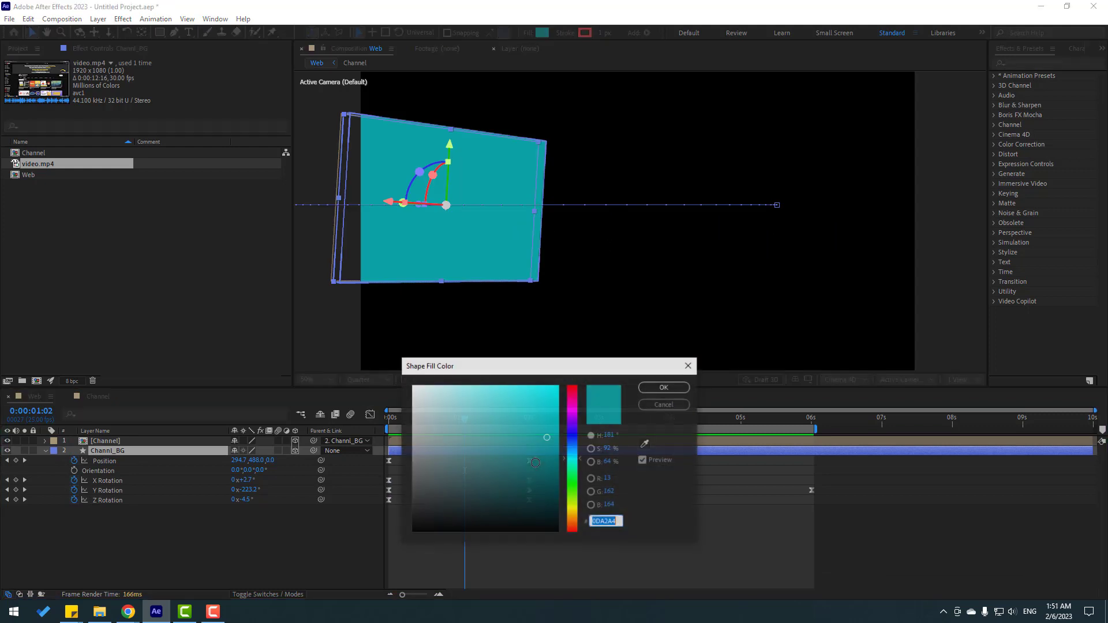
left_click_drag(570, 410, 570, 392)
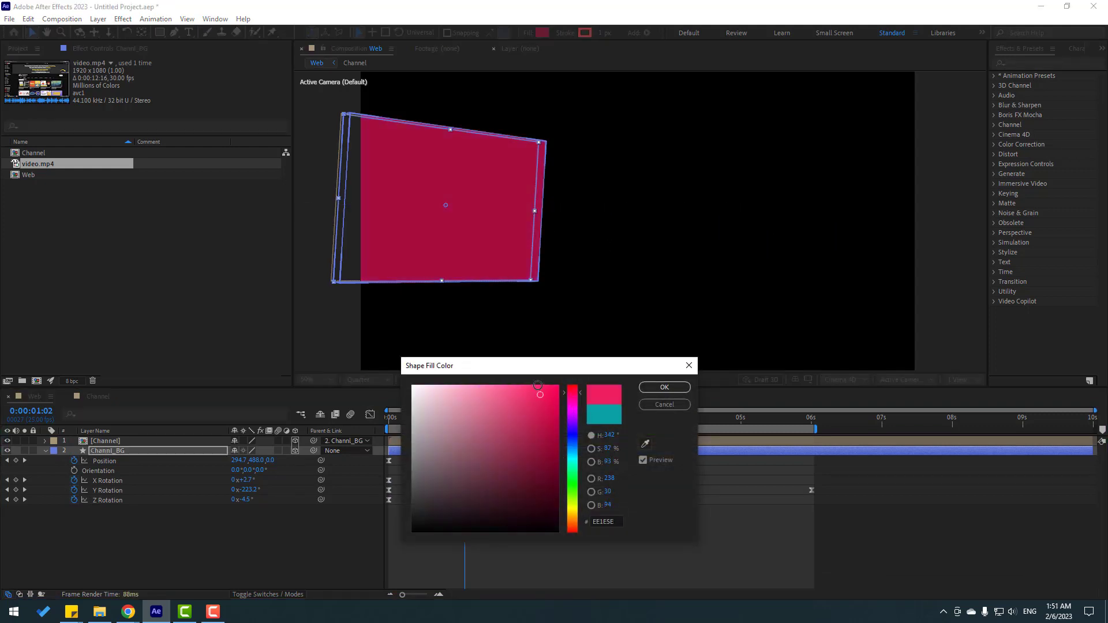
left_click(520, 382)
left_click(662, 387)
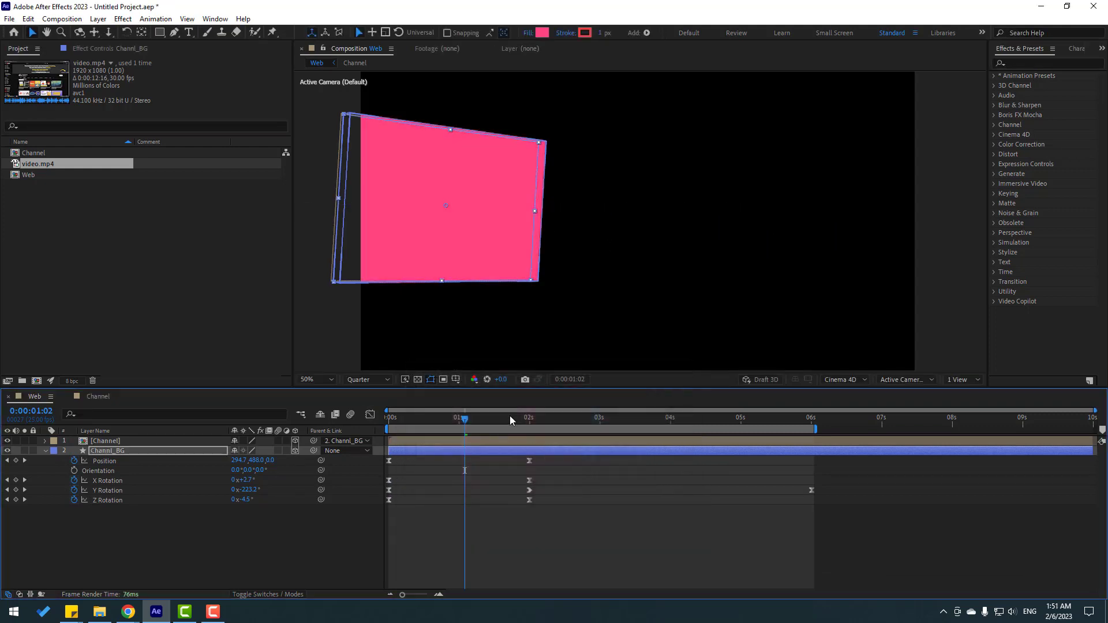
left_click(584, 33)
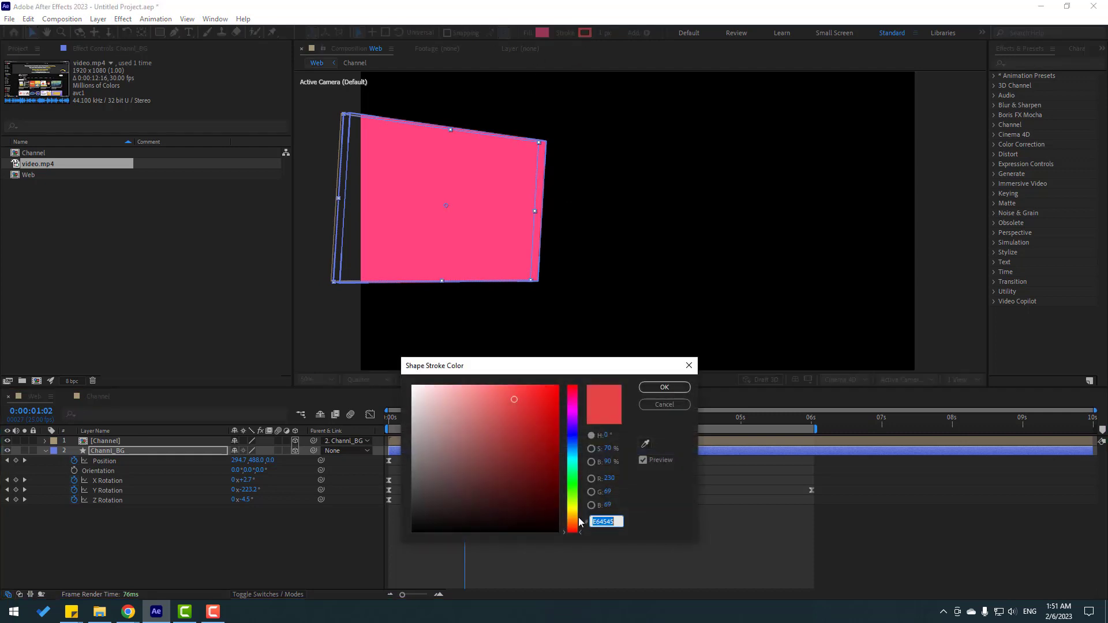
left_click(662, 388)
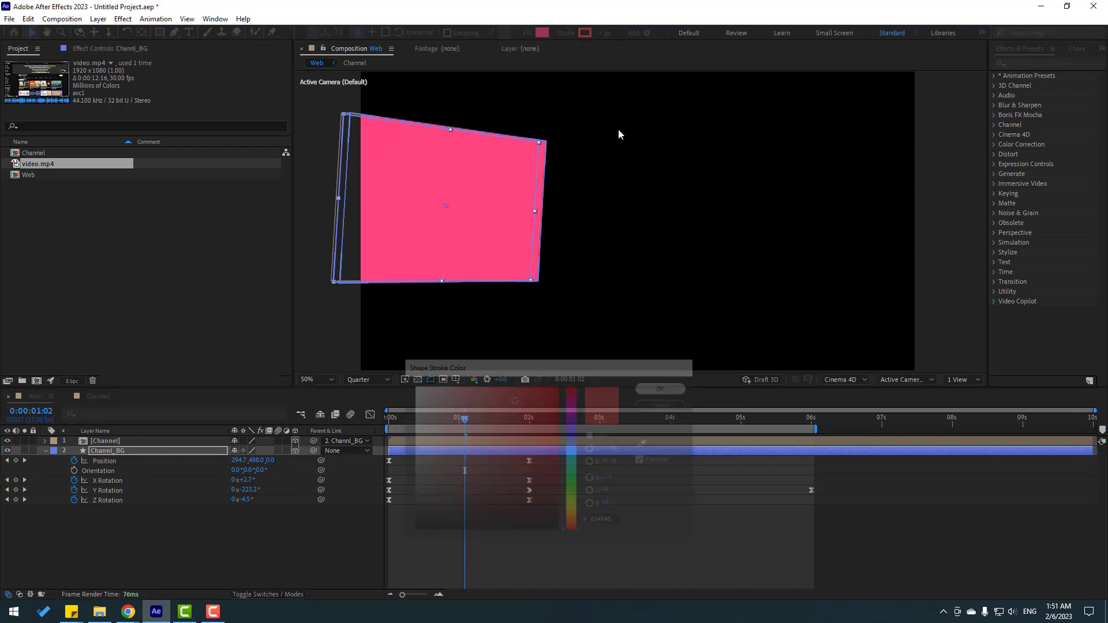
left_click(543, 34)
type("E64545")
left_click(657, 388)
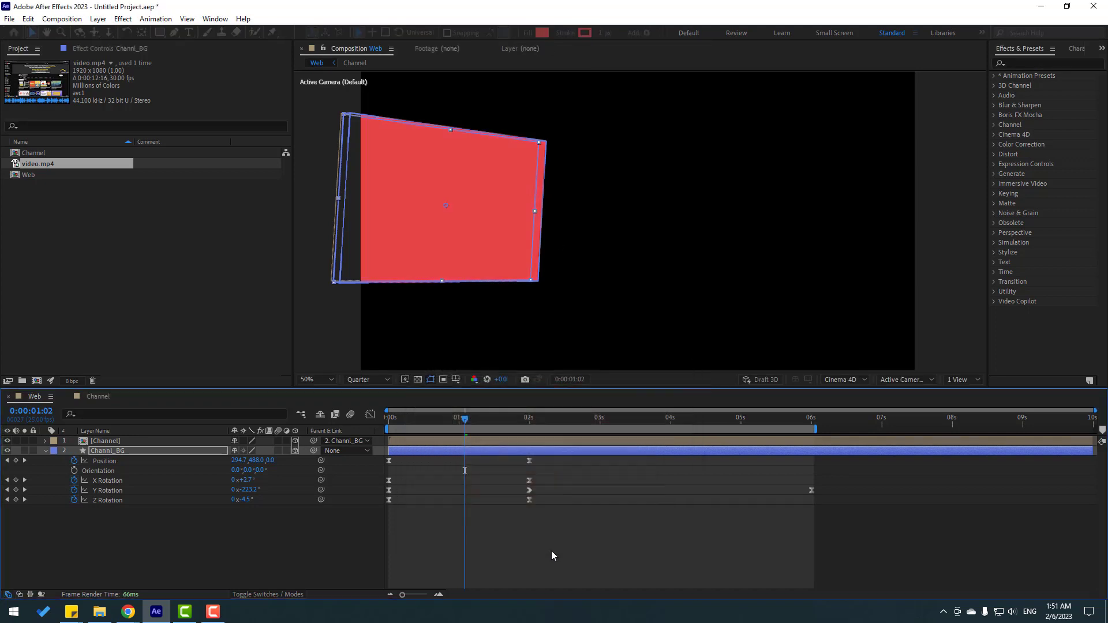
left_click_drag(462, 424, 491, 435)
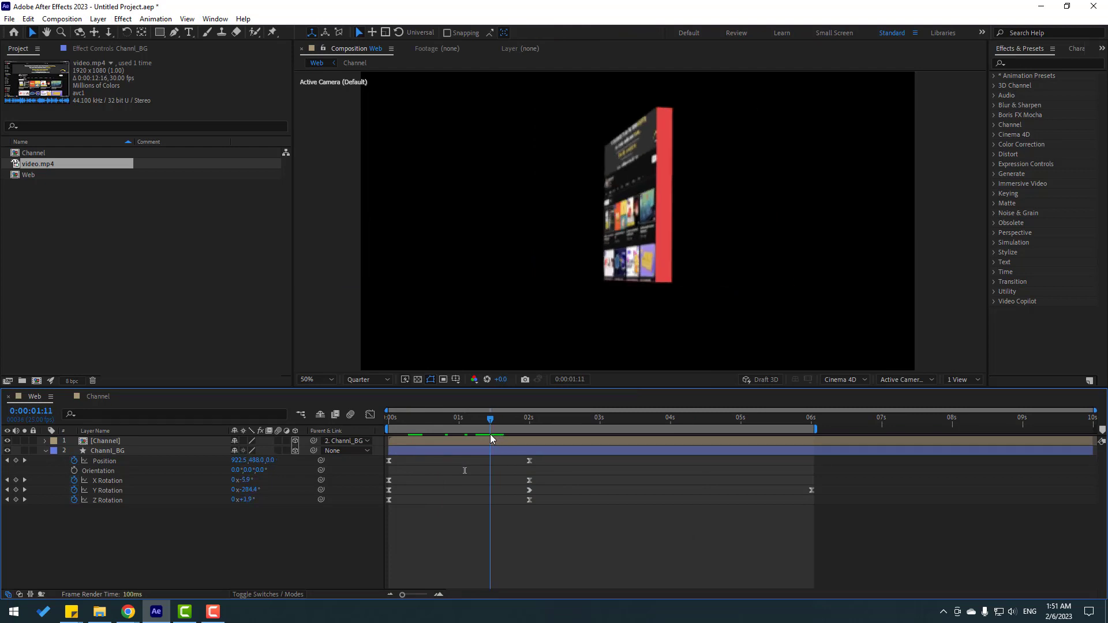
Set the card's stroke to a slightly darker red, D92F2F
left_click(107, 450)
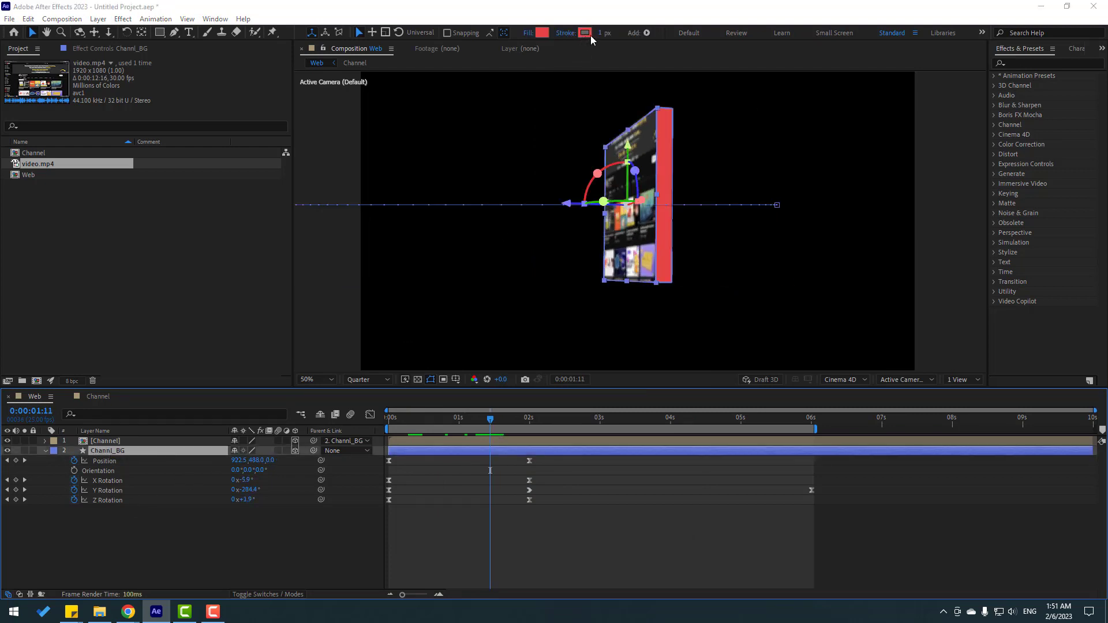
left_click(584, 32)
left_click(520, 403)
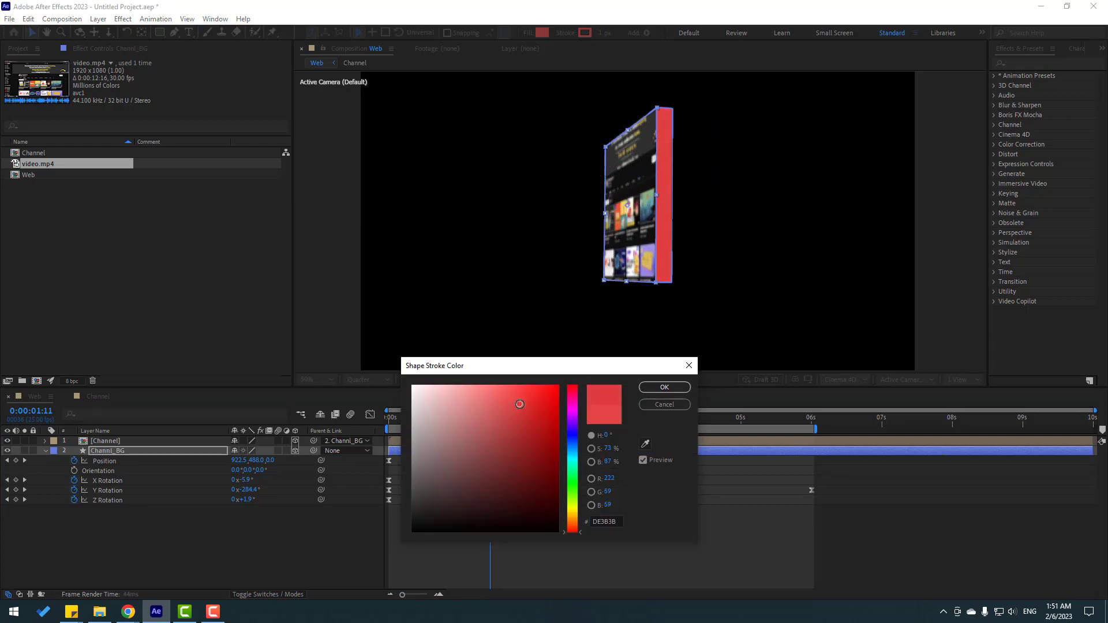
left_click(664, 388)
Scrub the animation to check the red edge, then set the viewer magnification to Fit
mouse_move(491, 424)
left_mouse_down()
mouse_move(510, 422)
mouse_move(441, 421)
mouse_move(473, 425)
left_mouse_up()
left_click(469, 533)
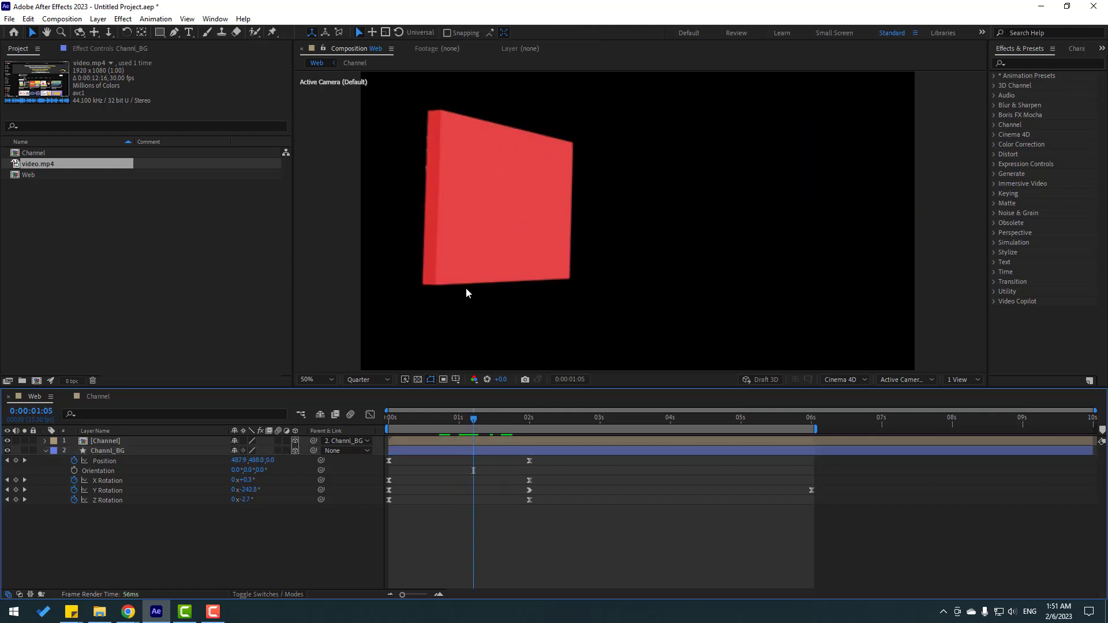
left_click_drag(466, 288, 606, 297)
scroll(632, 321, "up", 2)
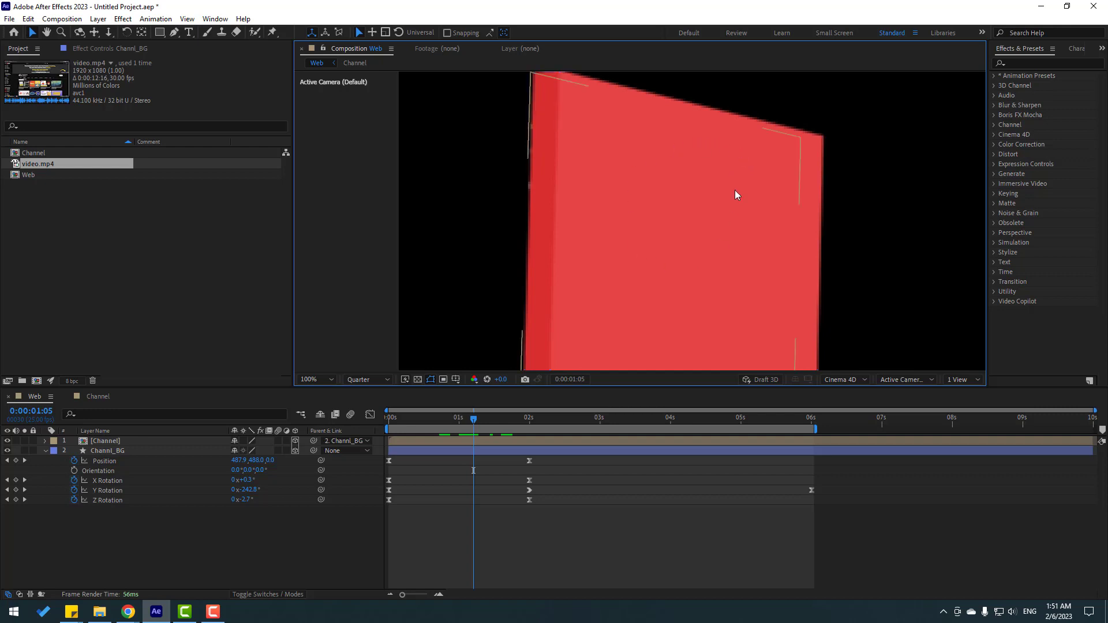
scroll(711, 232, "down", 2)
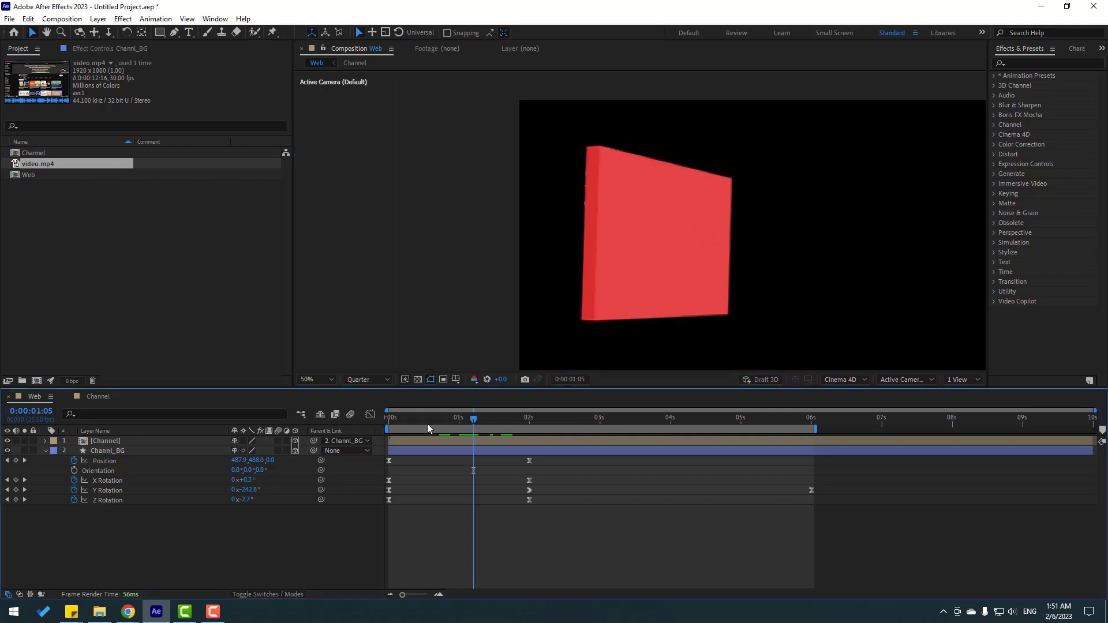
left_click(391, 425)
left_click_drag(390, 425, 535, 419)
left_click(316, 379)
left_click(323, 395)
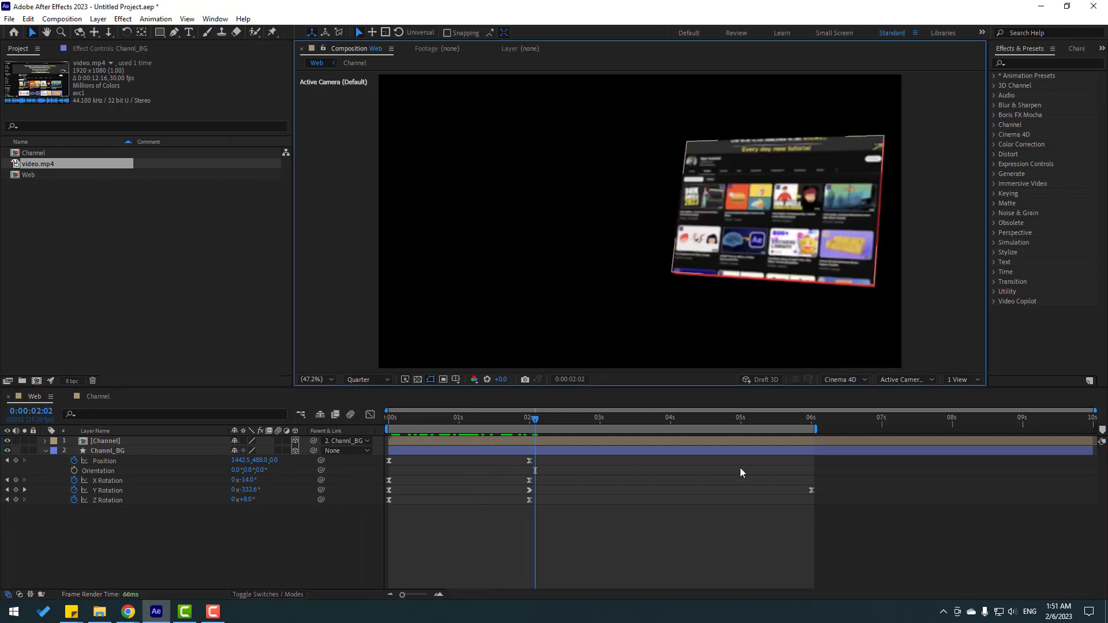
Type two-line text 'YOUTUBE' / 'CHANNEL' left of the card and move it down beside it
left_click(46, 451)
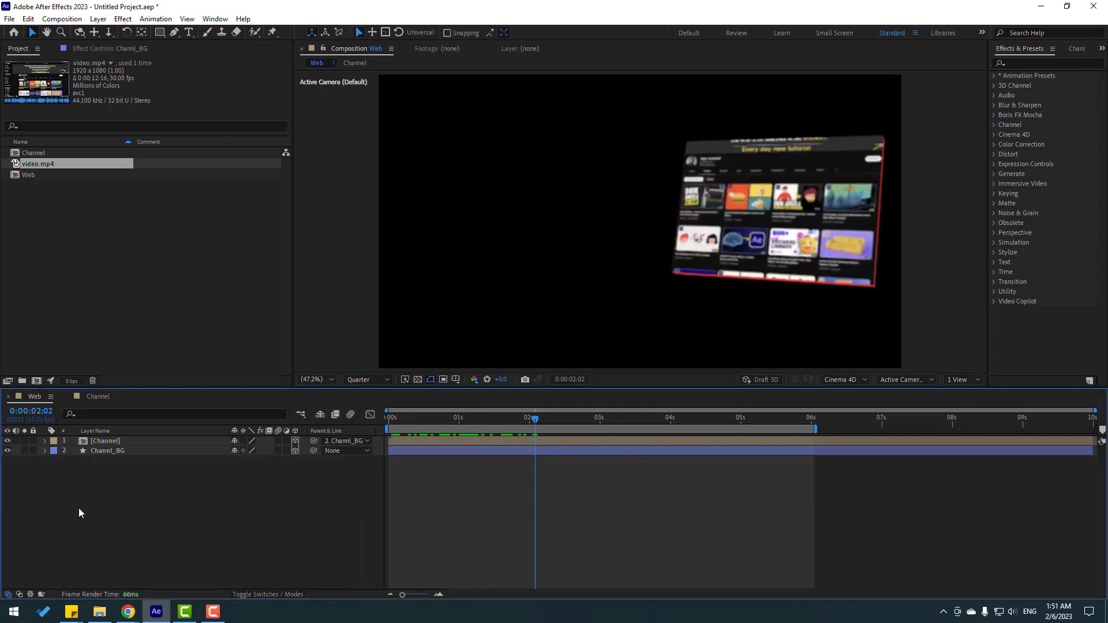
left_click(189, 32)
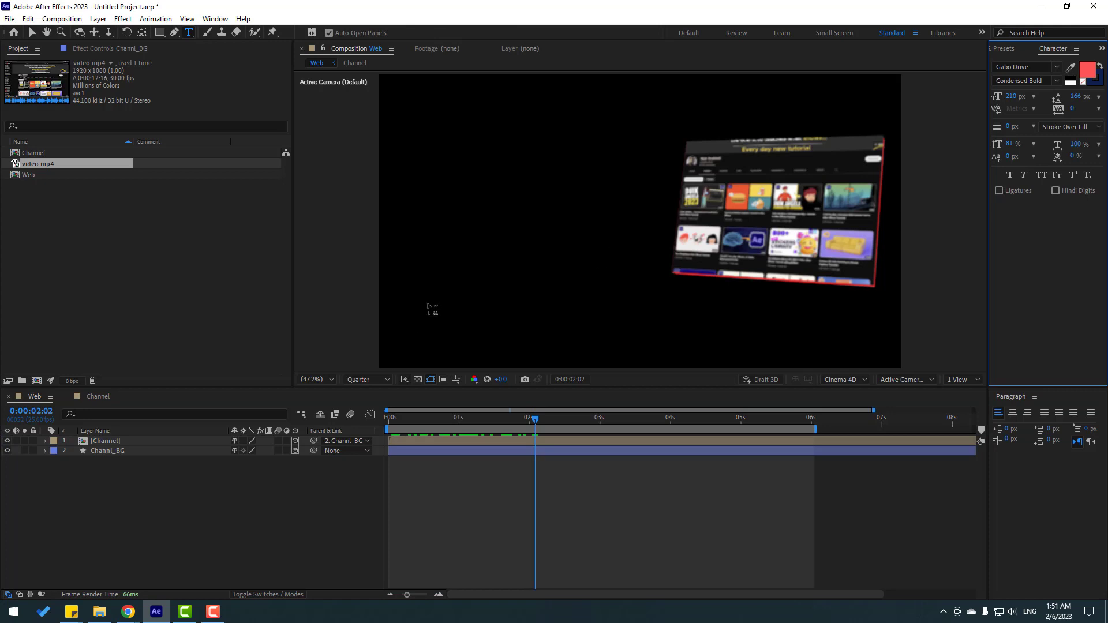
left_click(416, 167)
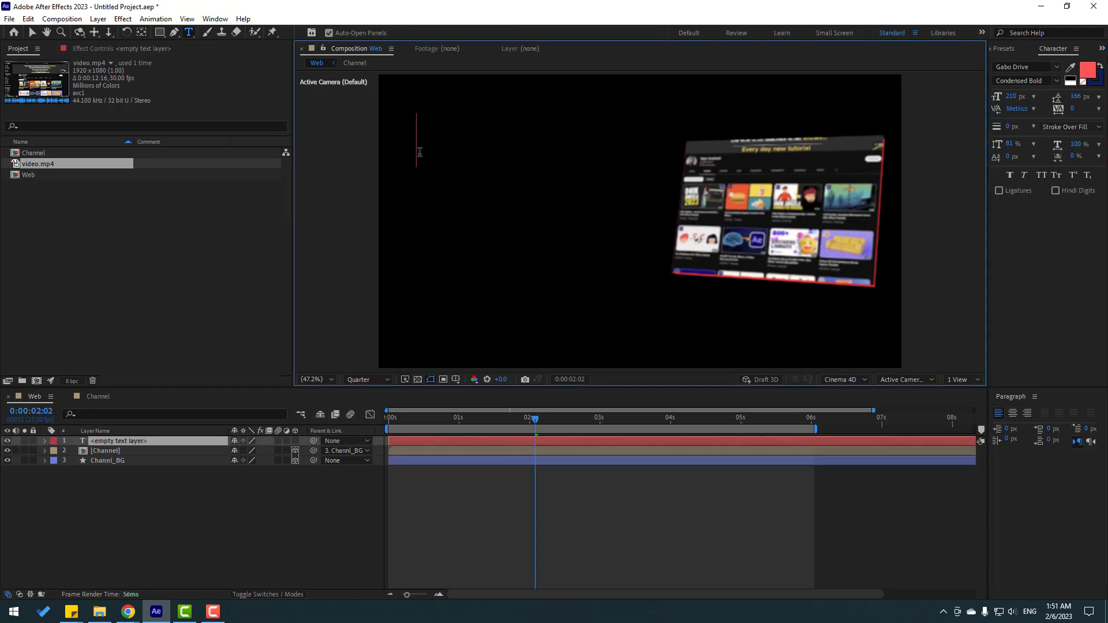
type("YOUTUBE")
key("Return")
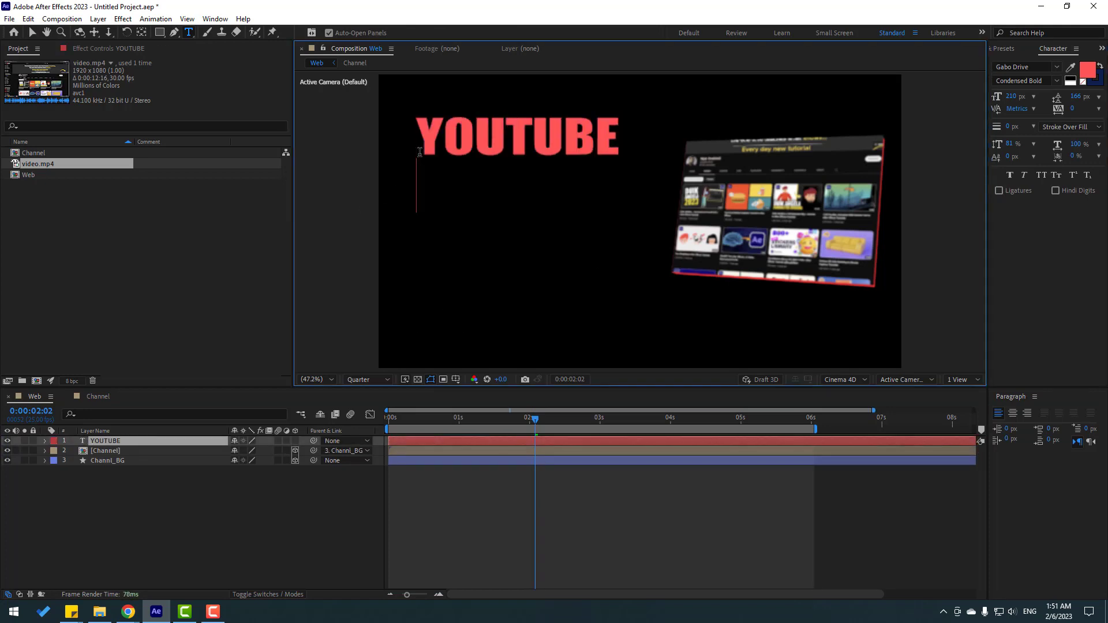
type("CHANNEL")
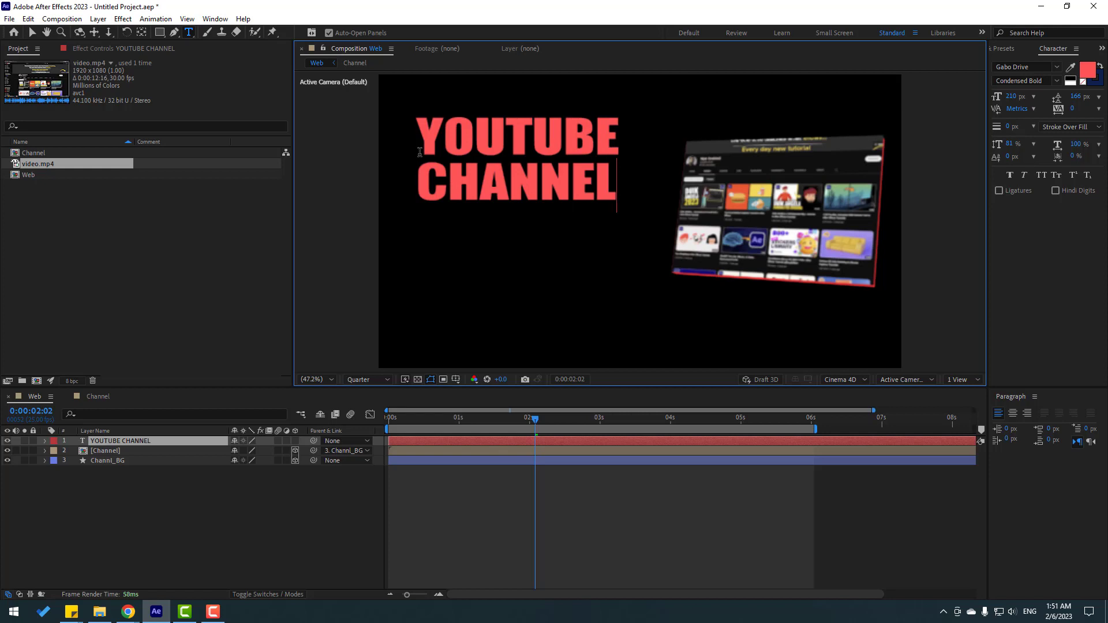
left_click(32, 32)
left_click_drag(557, 183, 551, 227)
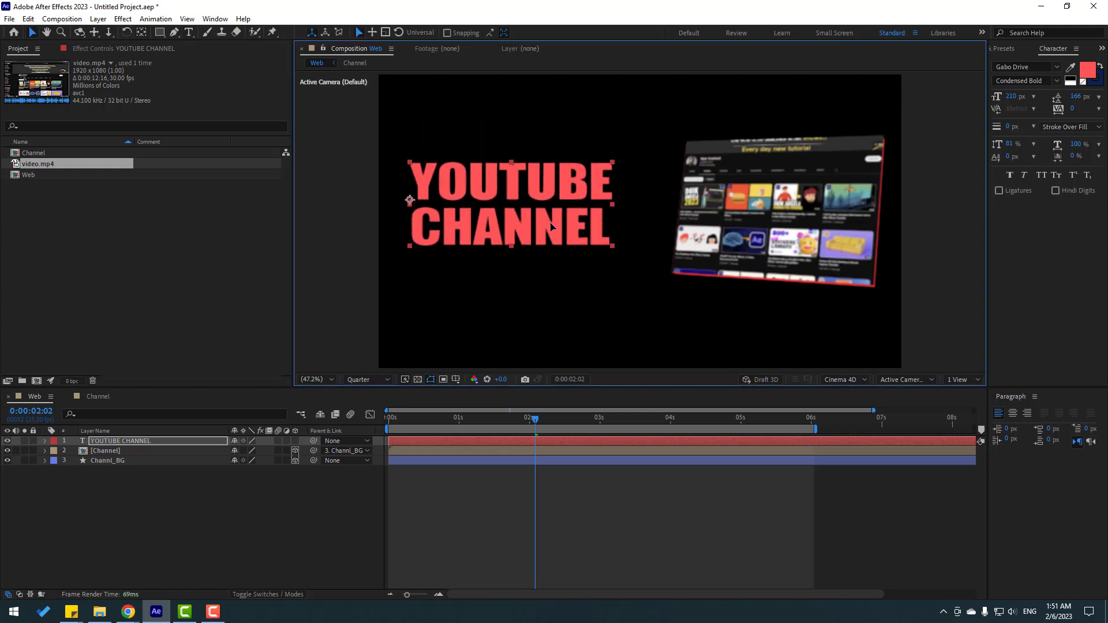
Convert the YOUTUBE CHANNEL text layer with Create Shapes from Text
left_click(116, 442)
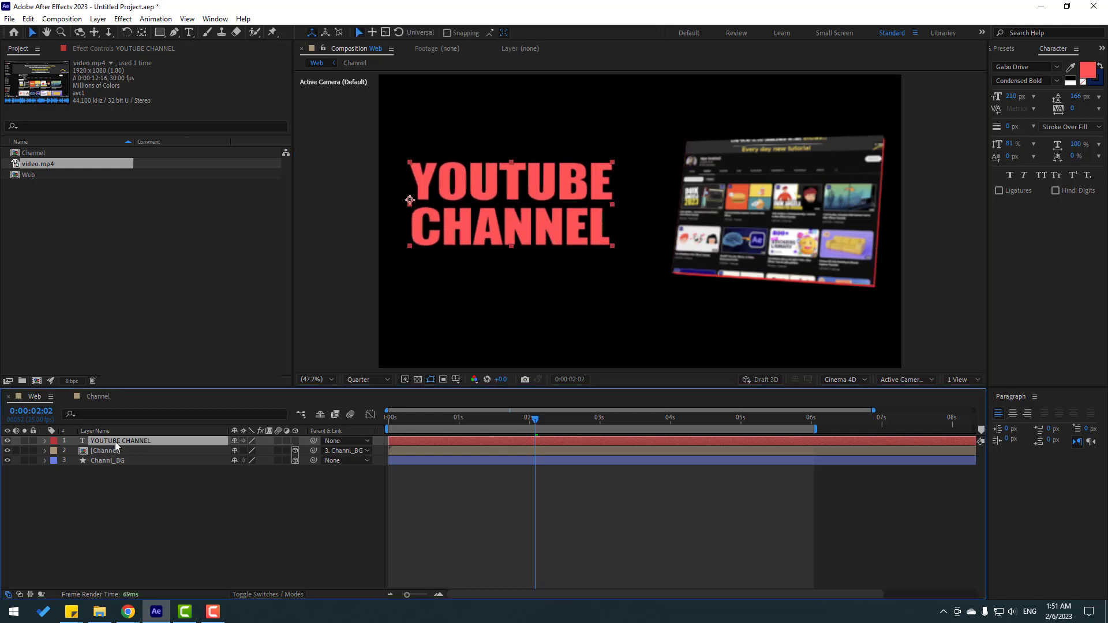
right_click(116, 444)
mouse_move(154, 342)
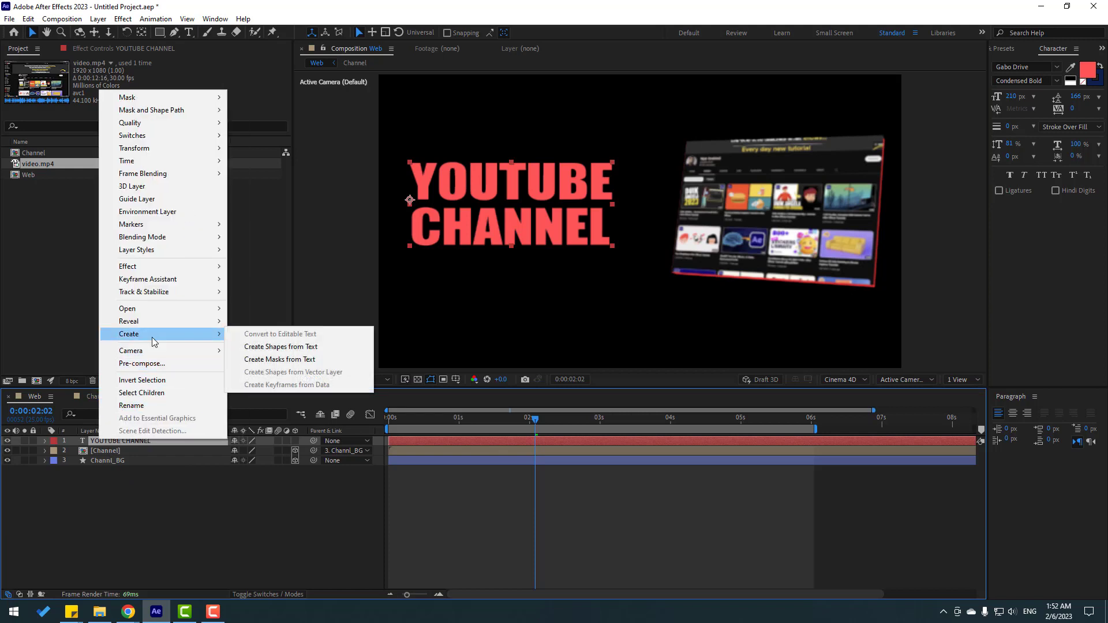
left_click(310, 348)
left_click(130, 452)
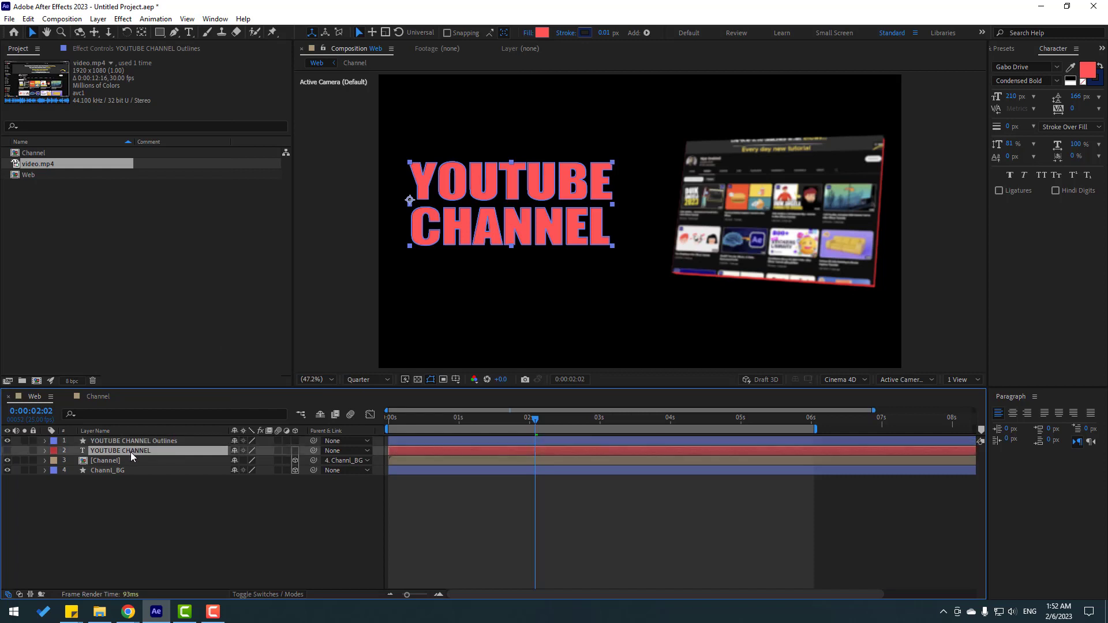
Delete the original text layer and centre the Outlines layer's anchor point on the text
key("Delete")
left_click(131, 443)
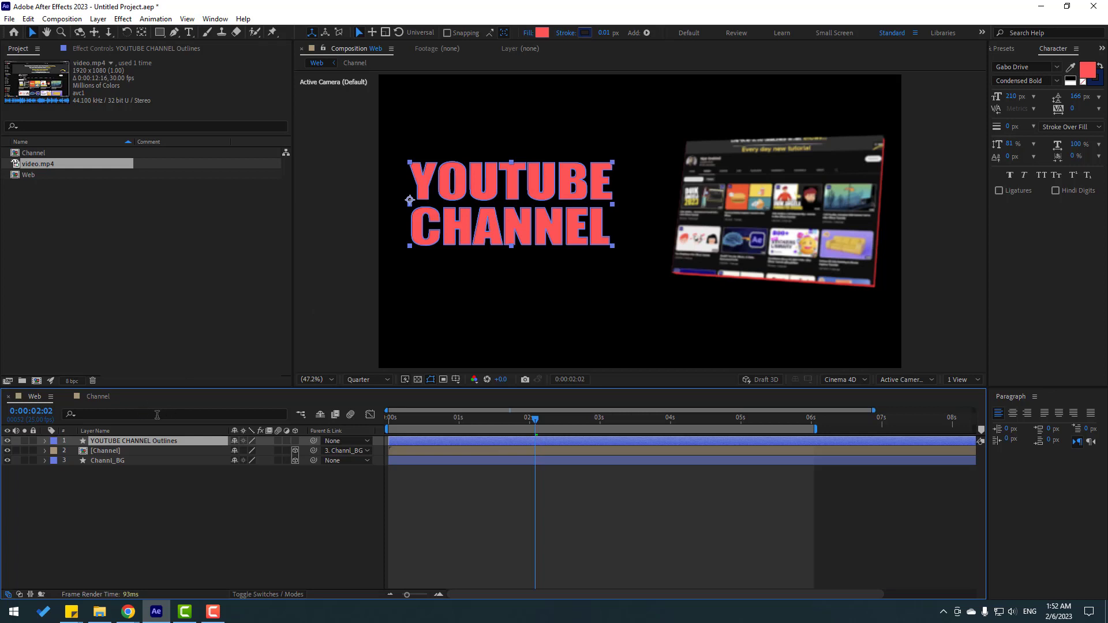
left_click(142, 33)
key("ctrl+alt+Home")
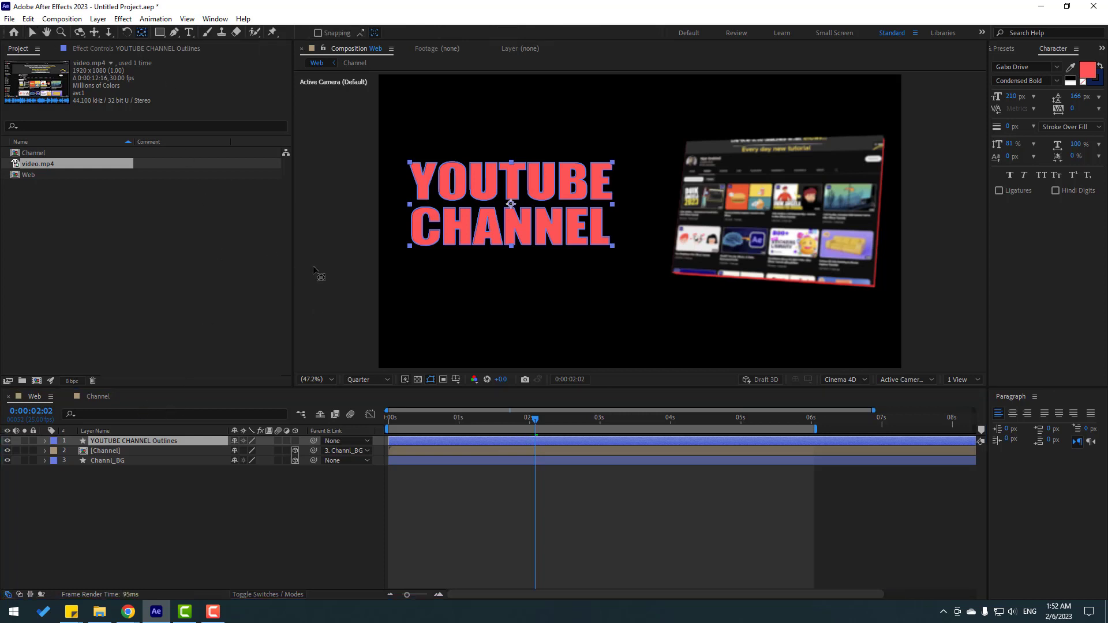
left_click(33, 33)
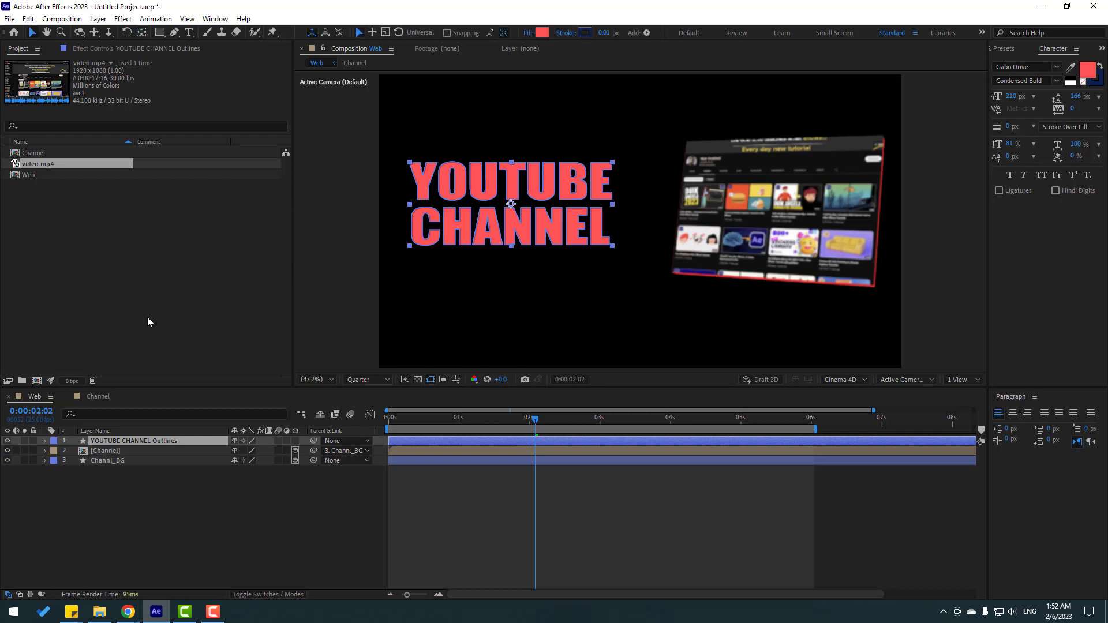
Make the YOUTUBE CHANNEL Outlines layer 3D with an Extrusion Depth of 50
left_click(295, 441)
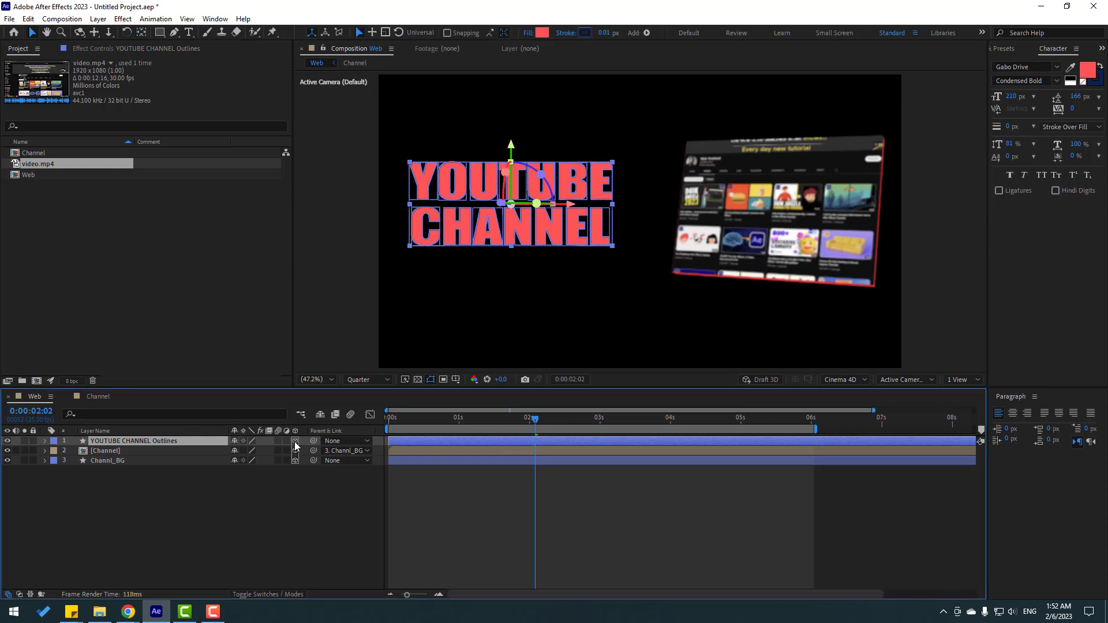
left_click(45, 441)
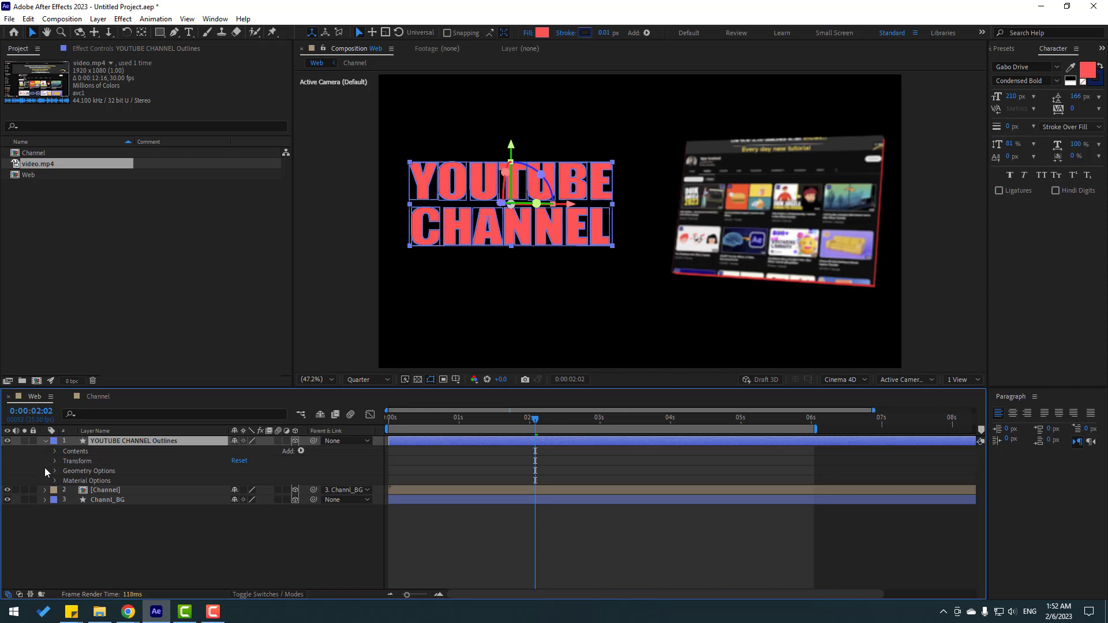
left_click(55, 471)
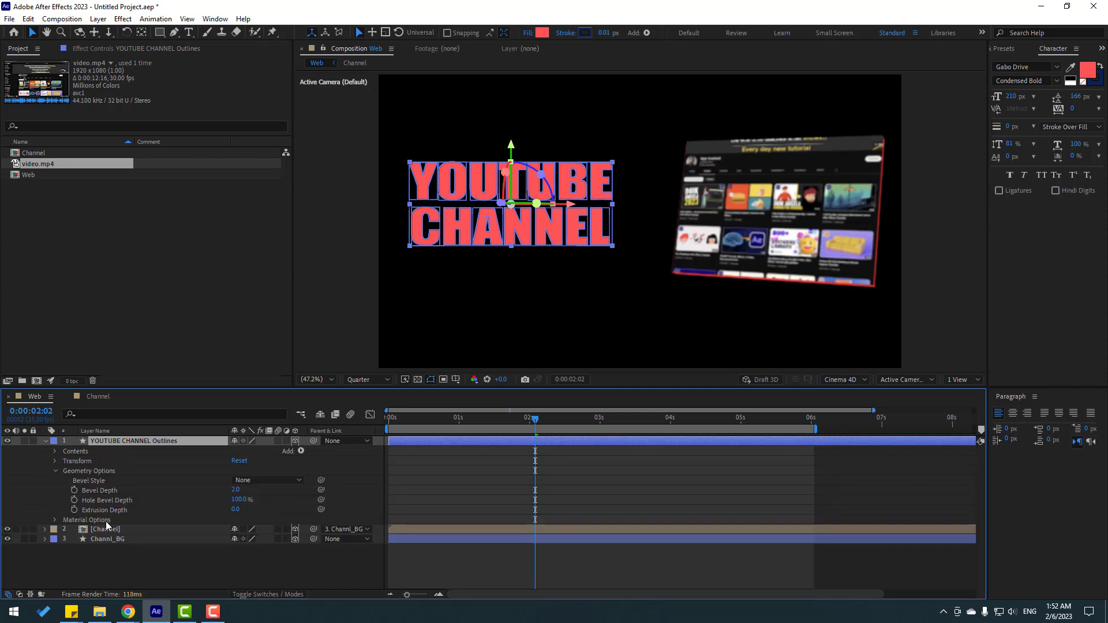
left_click(235, 510)
type("50")
key("Return")
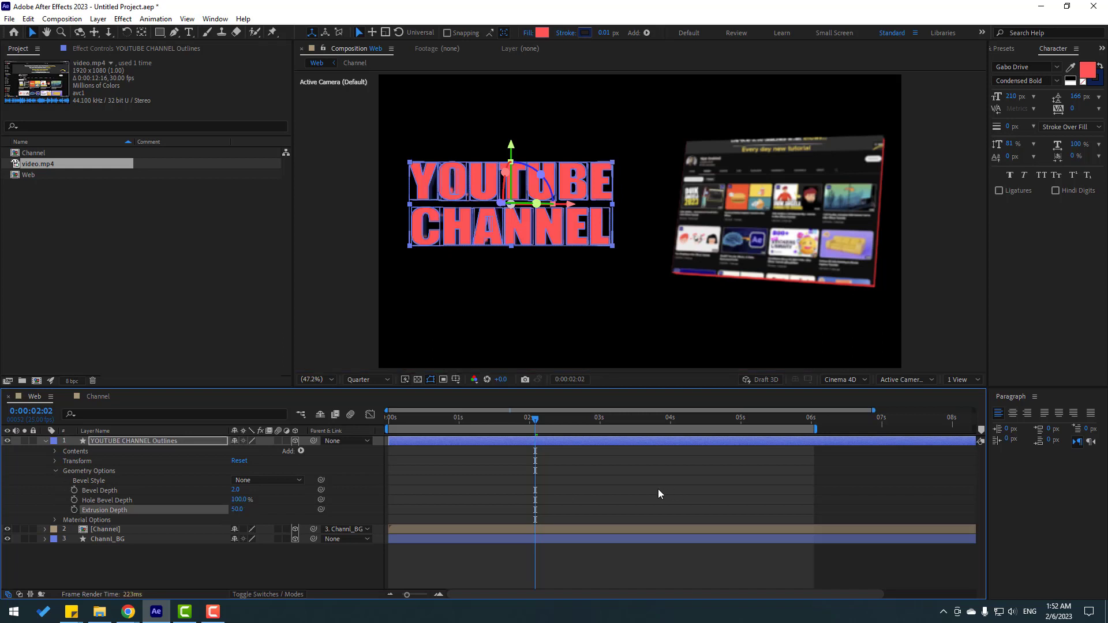
left_click(644, 489)
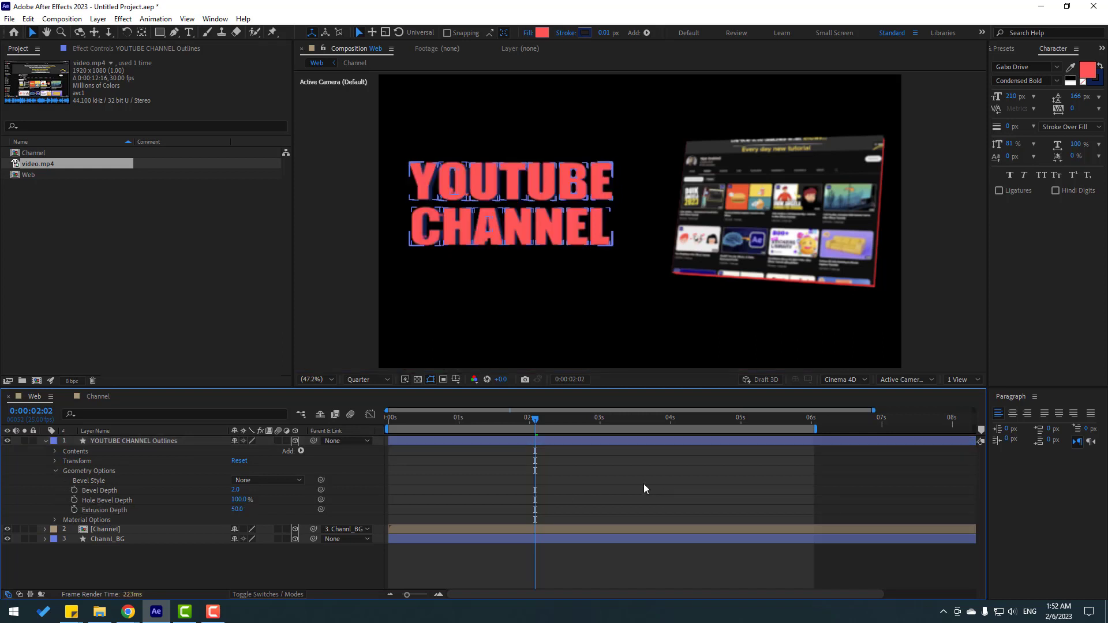
left_click(900, 379)
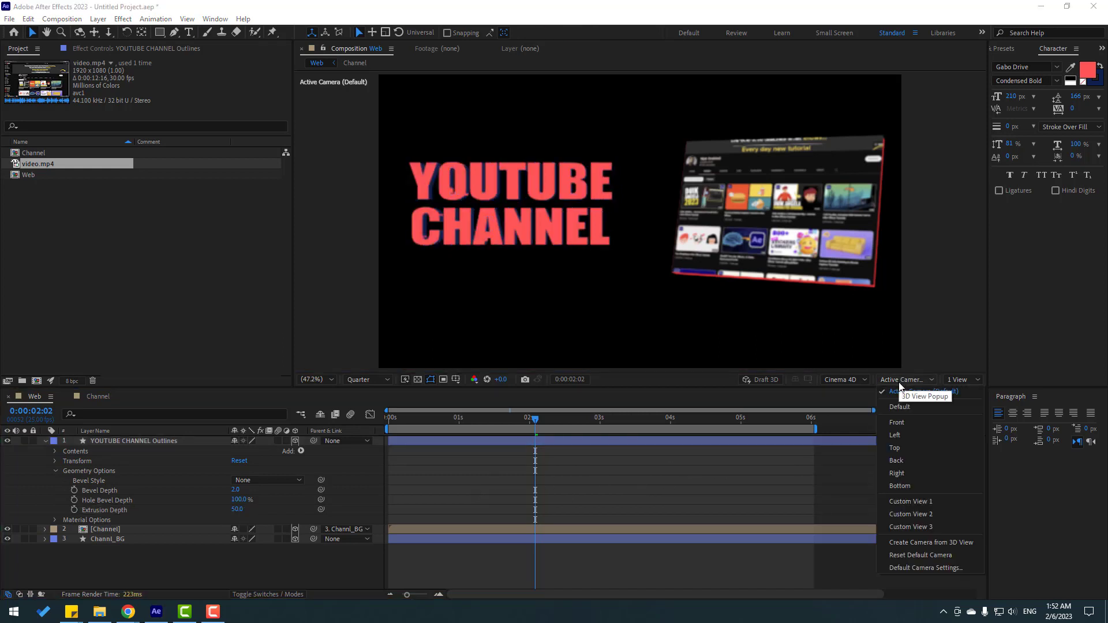
Switch the viewer to Custom View 1 and centre the 3D text
left_click(901, 501)
scroll(551, 231, "up", 3)
left_click_drag(552, 231, 615, 187)
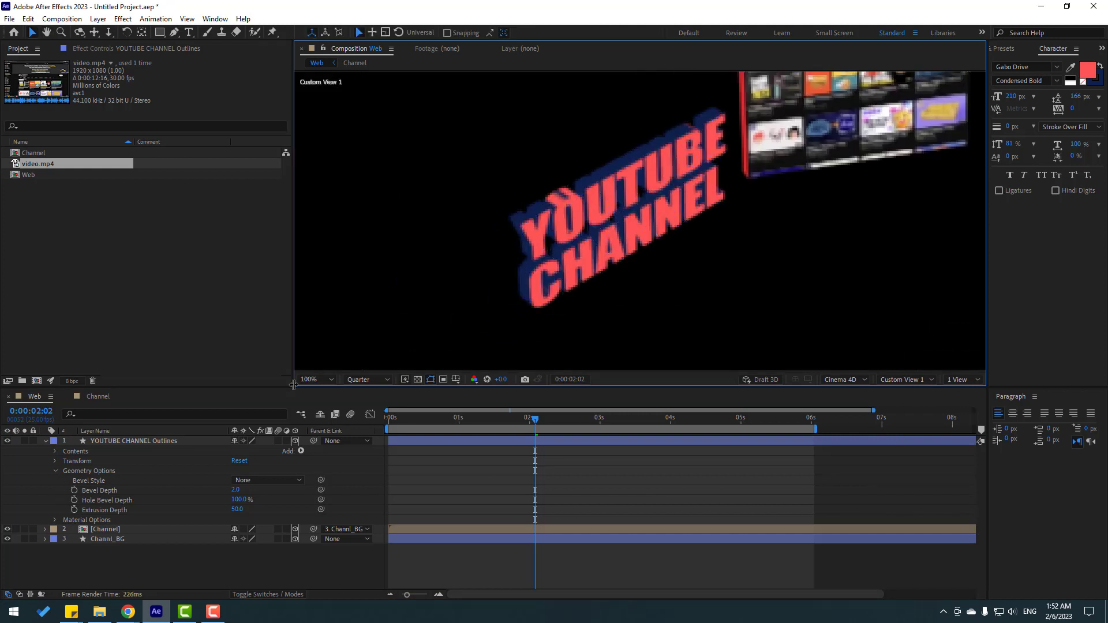
Set the YOUTUBE CHANNEL Outlines stroke to red ED4A4A sampled from the text
left_click(116, 443)
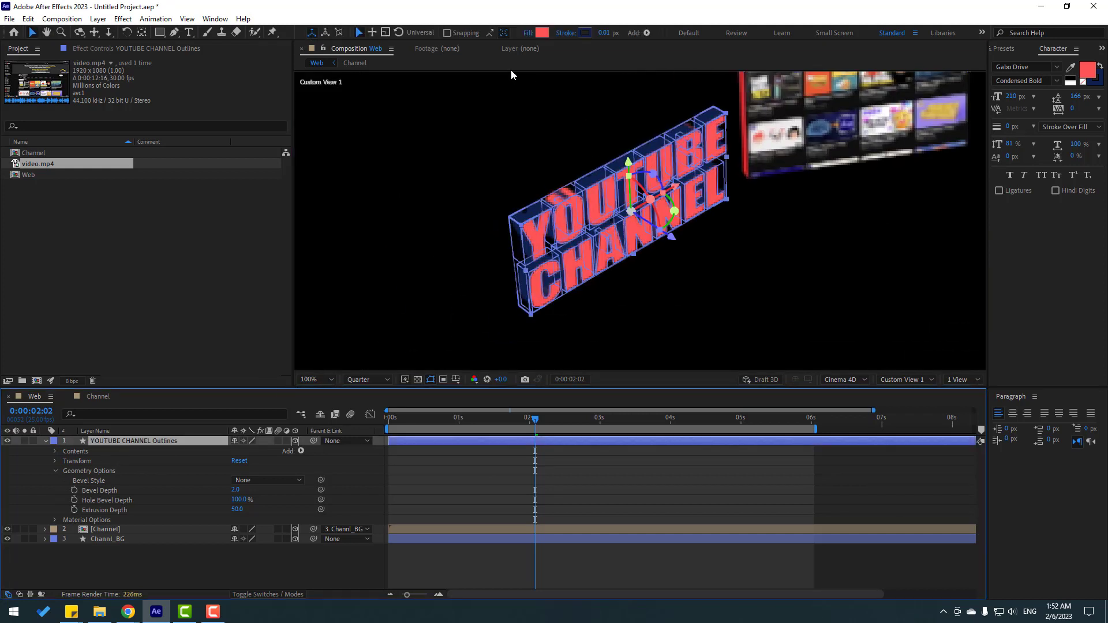
left_click(585, 33)
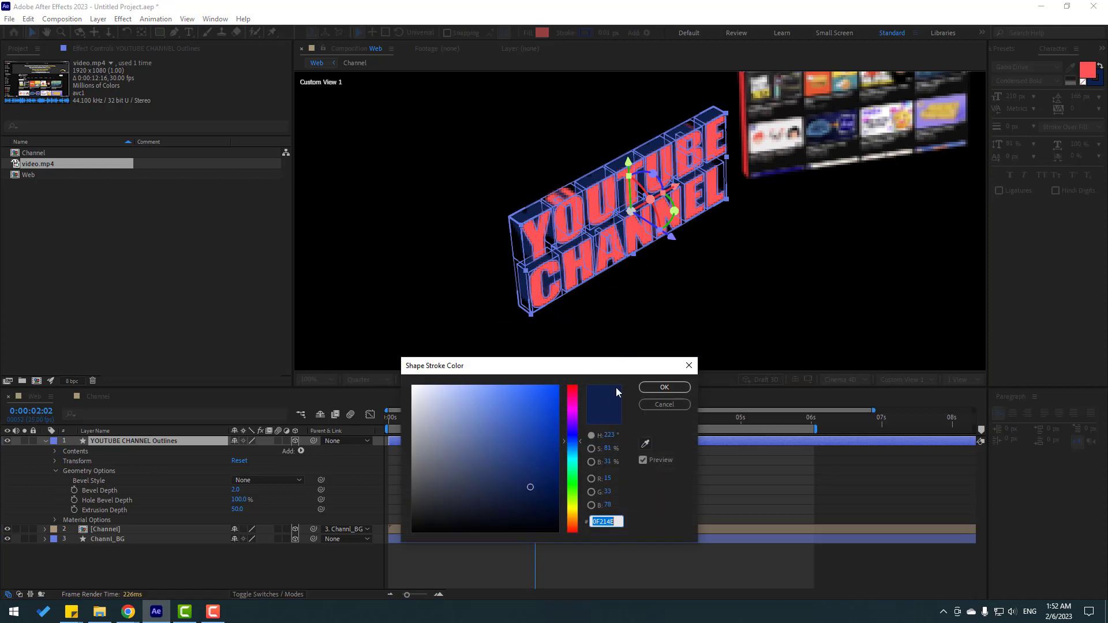
left_click(645, 445)
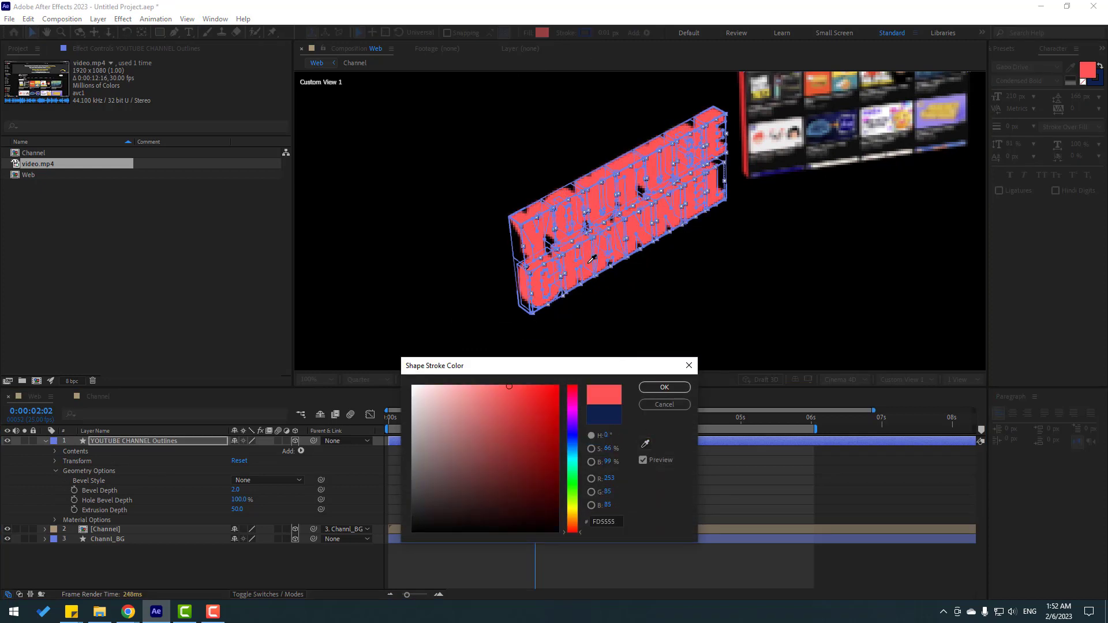
left_click_drag(512, 390, 513, 396)
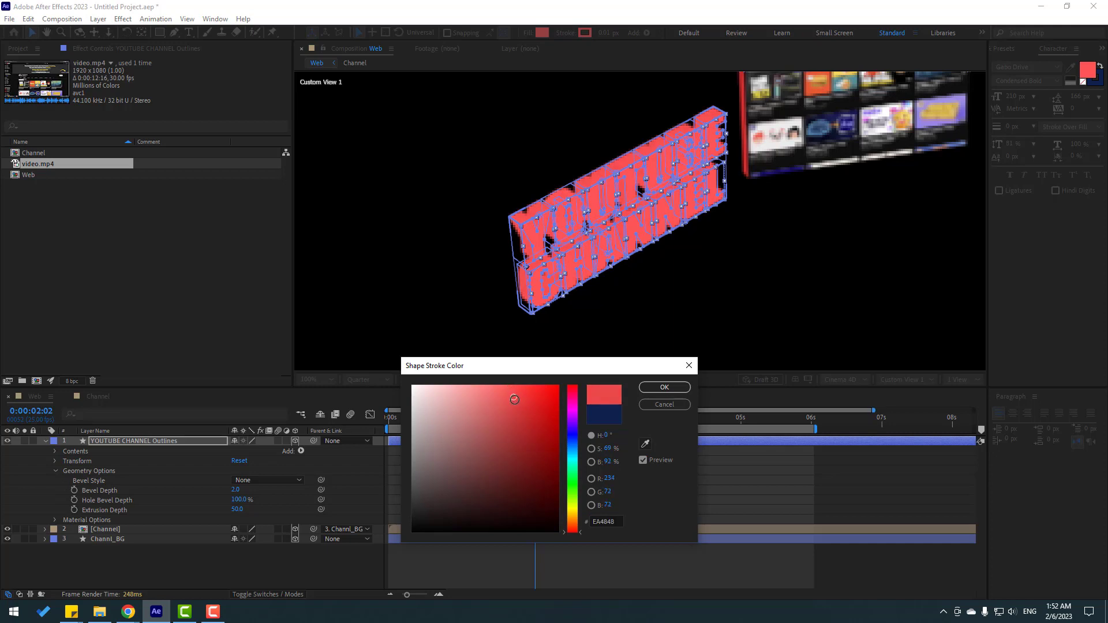
left_click(642, 389)
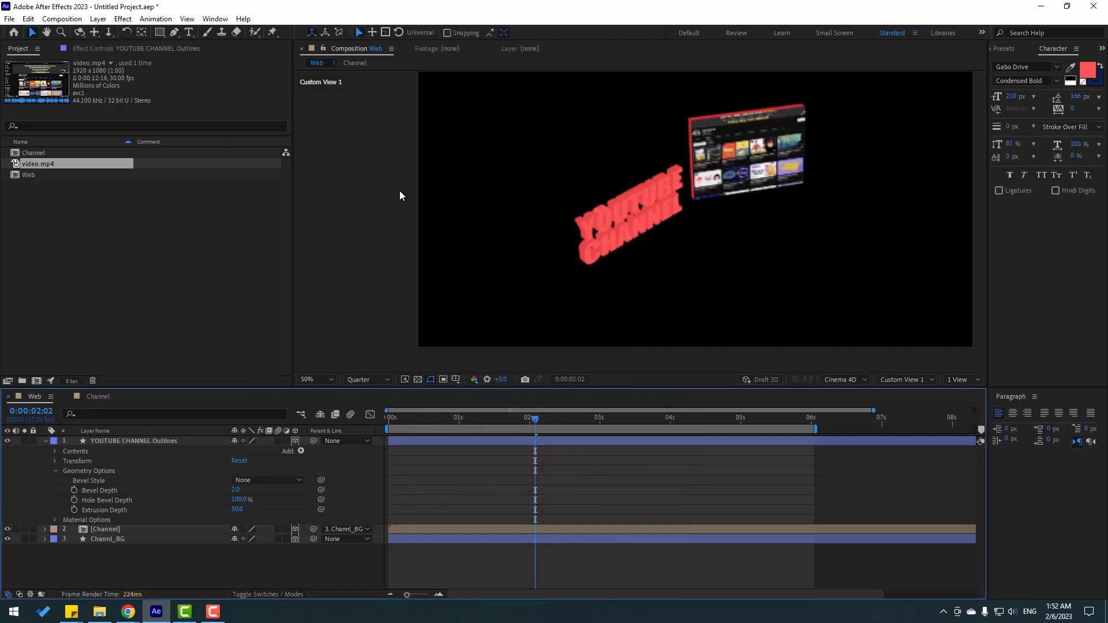
Return the viewer to the Active Camera view and collapse the text layer's properties
left_click(909, 375)
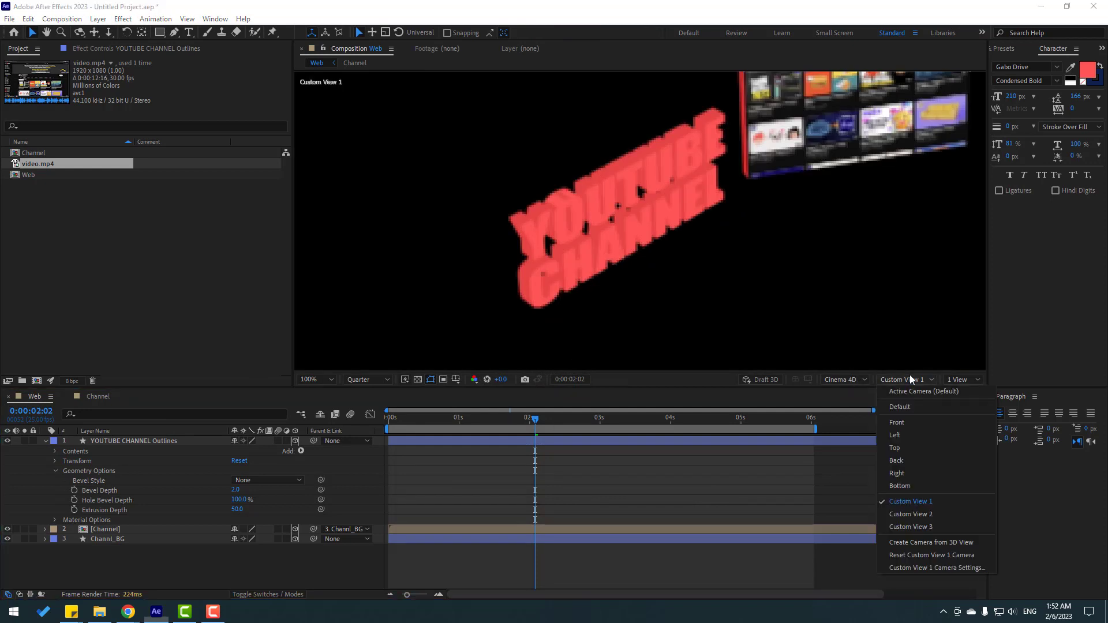
left_click(908, 387)
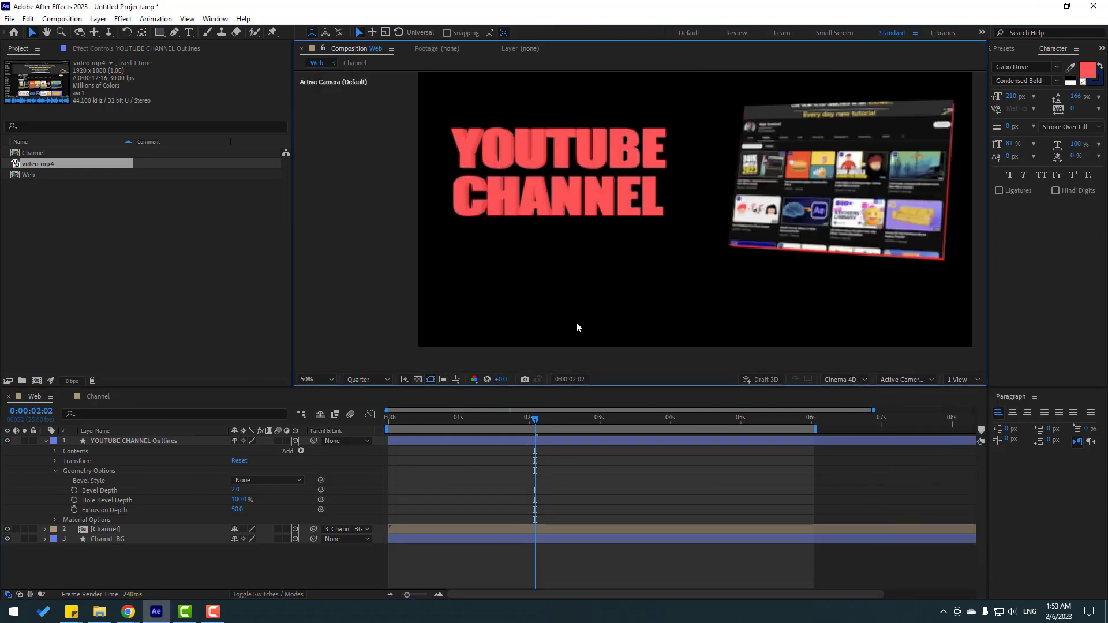
left_click(46, 440)
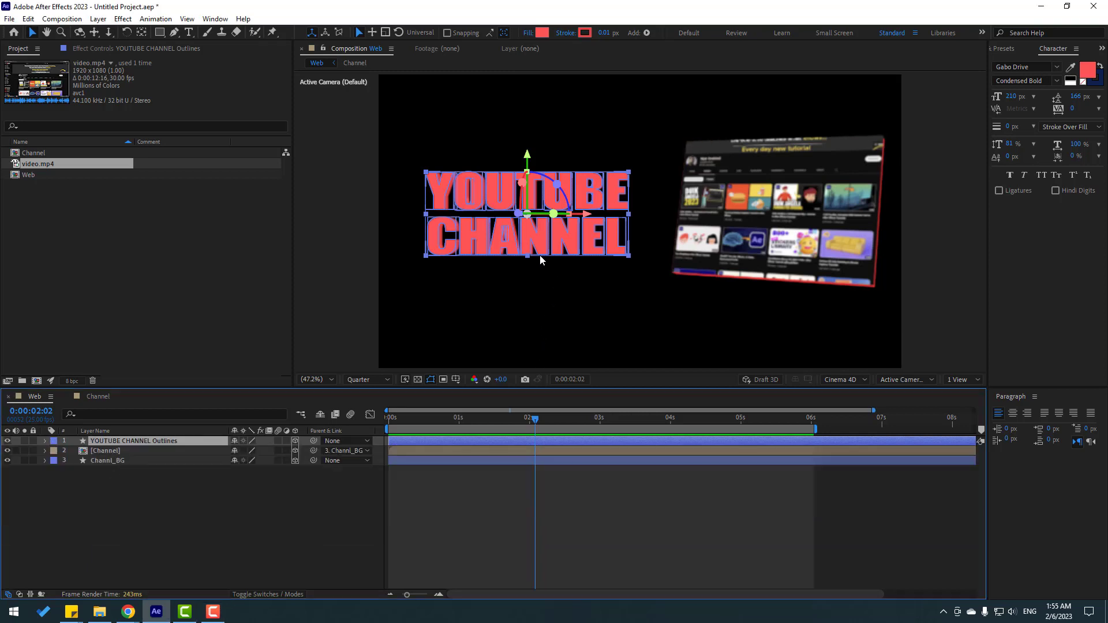
Keyframe the text's Position at 2 s, then set Z to -2520 at 0 s
key("p")
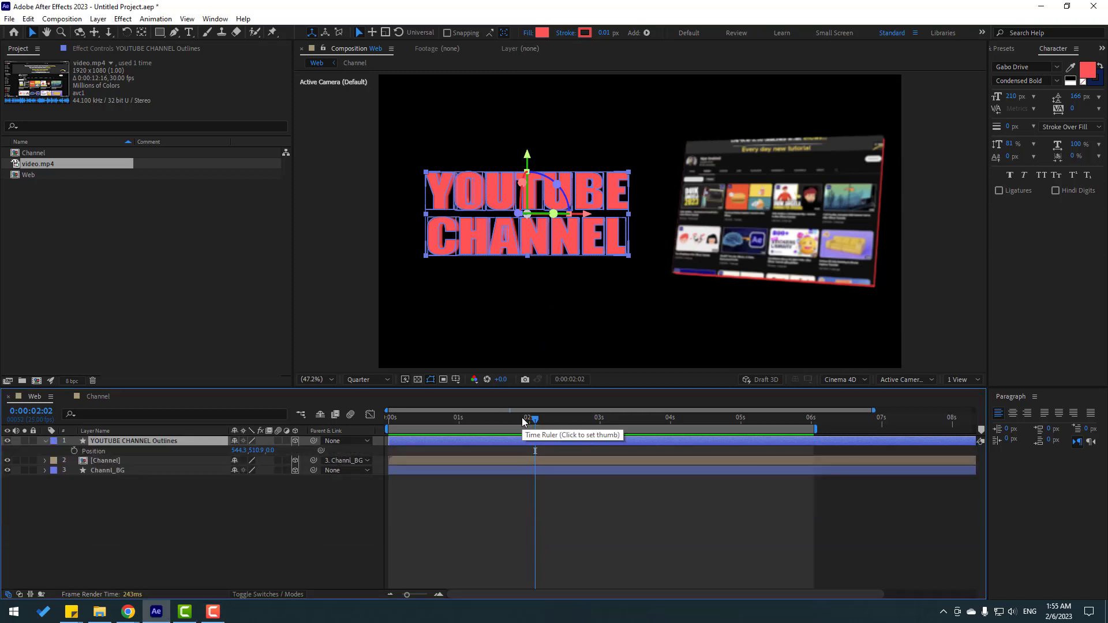
left_click(74, 450)
left_click_drag(535, 419, 363, 430)
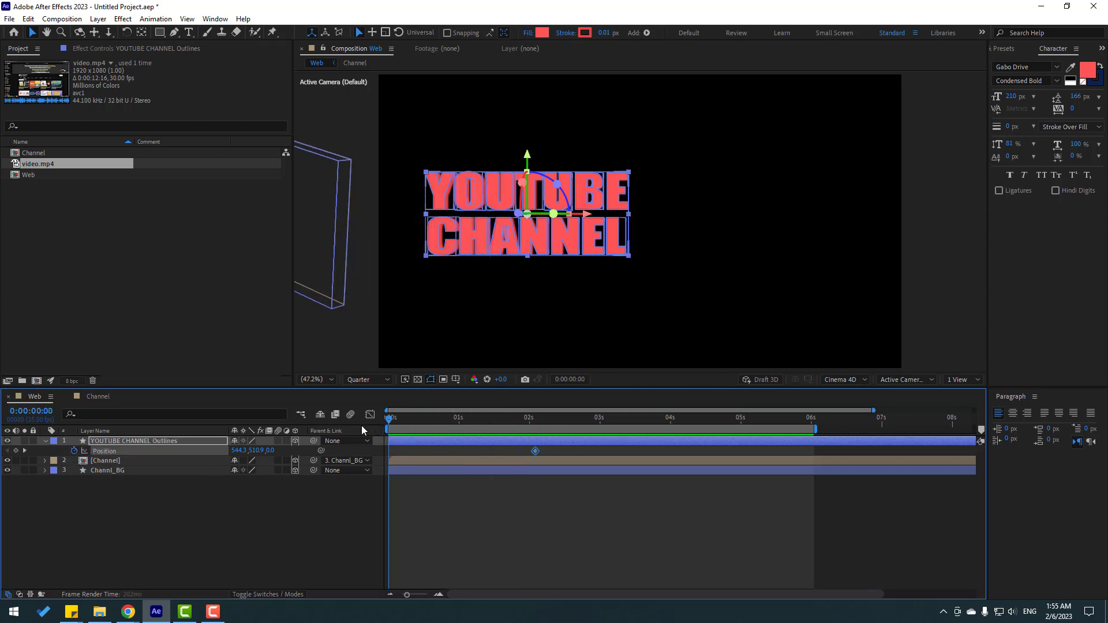
key("comma")
key("comma")
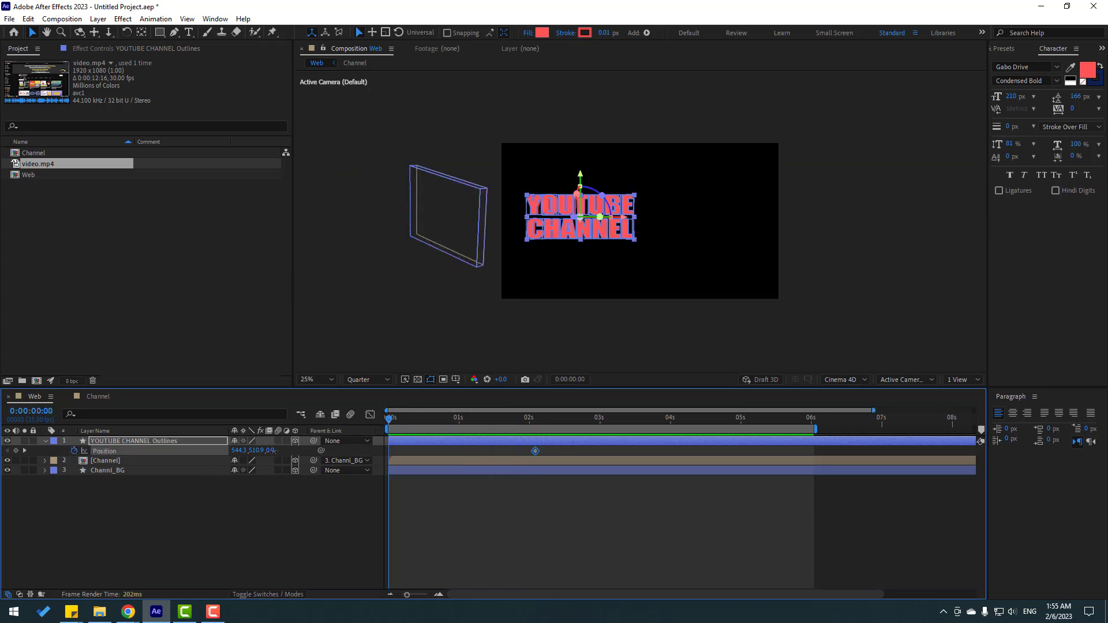
left_click_drag(273, 450, 142, 471)
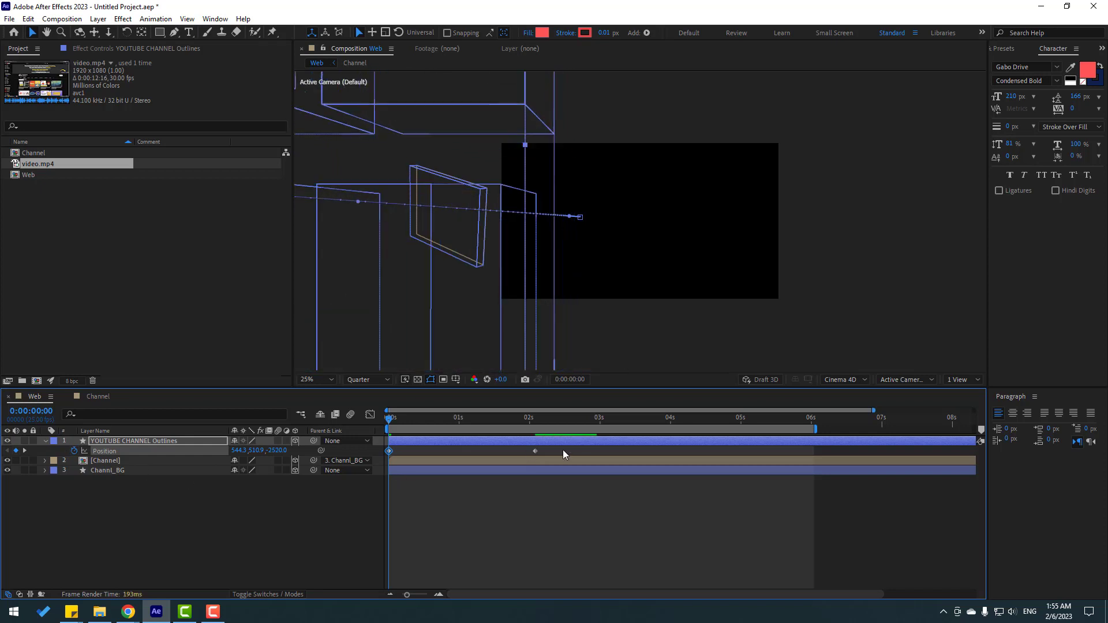
Apply Easy Ease to both Position keyframes and stretch their influence handles in the speed graph
right_click(389, 450)
mouse_move(444, 441)
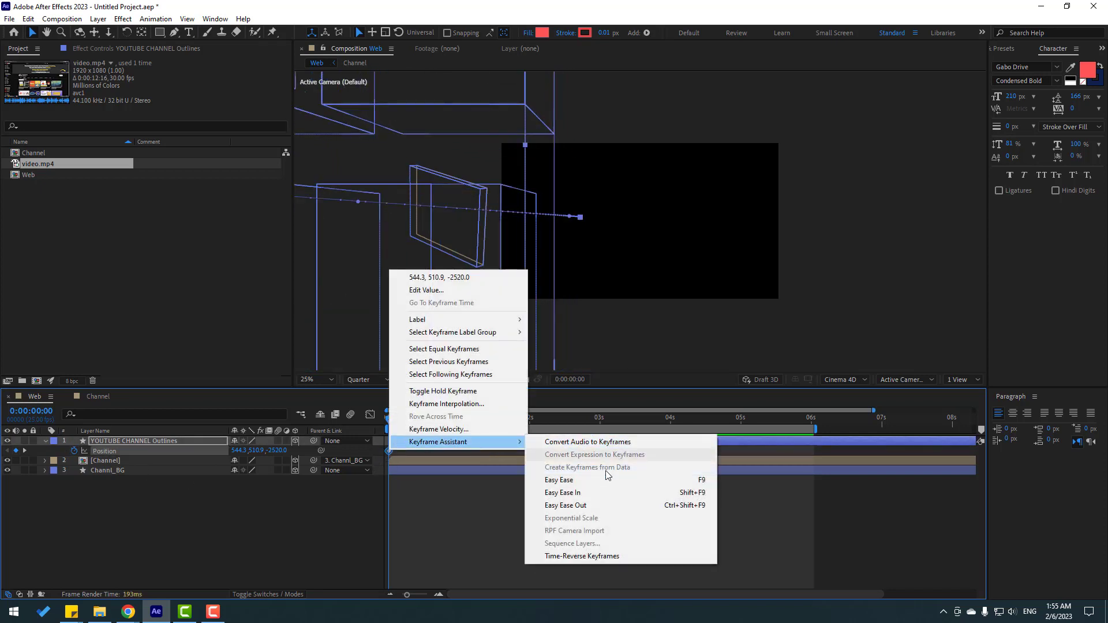
left_click(606, 479)
key("shift+F3")
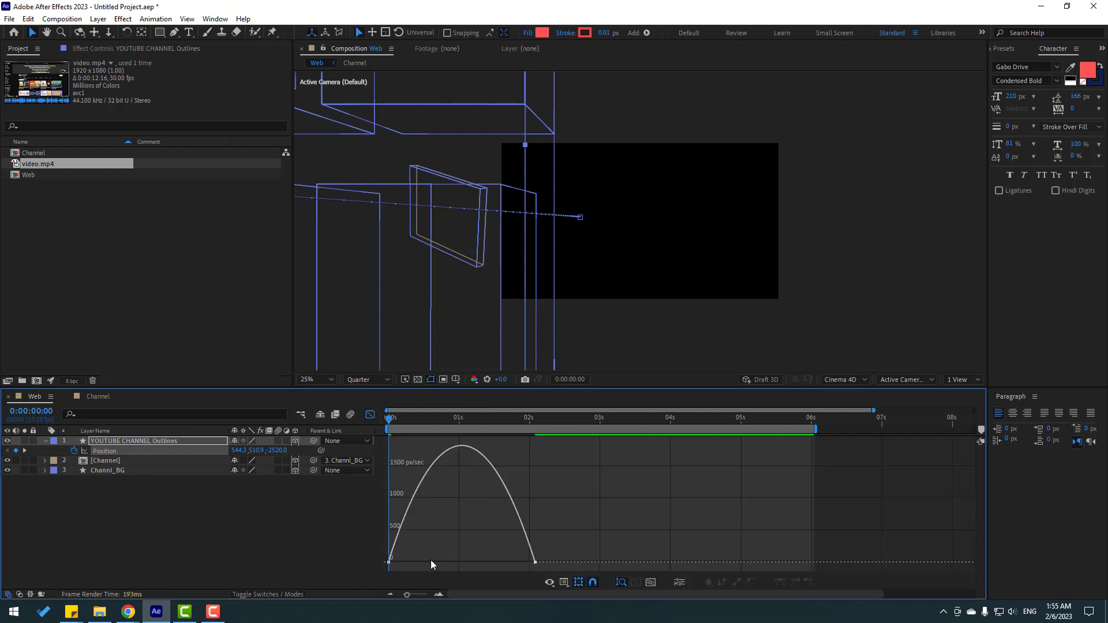
left_click_drag(425, 531, 417, 563)
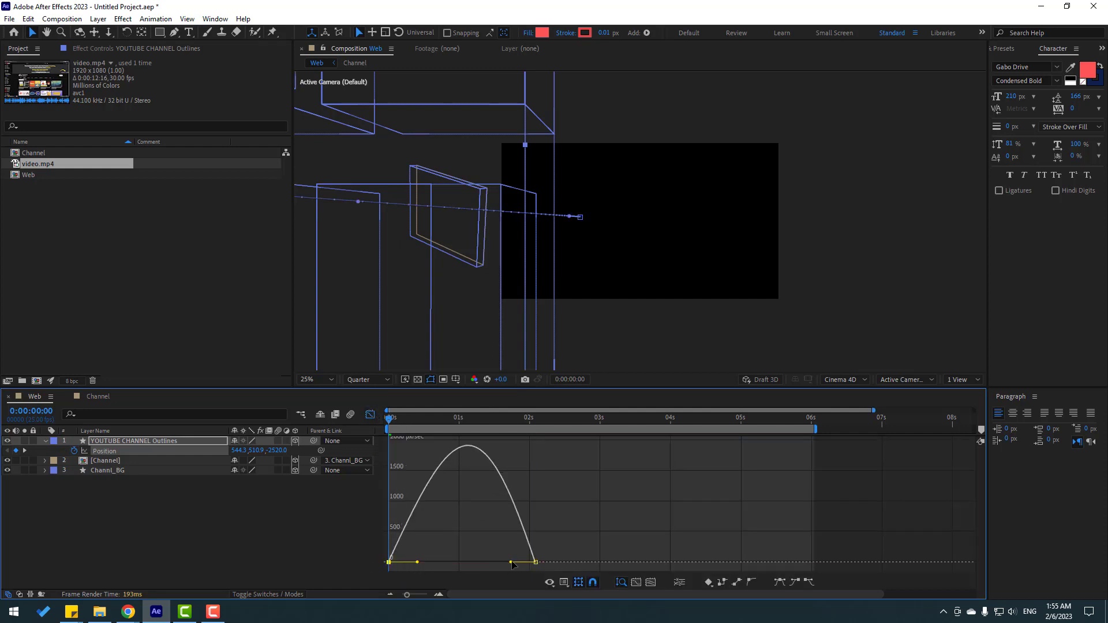
left_click_drag(511, 562, 482, 562)
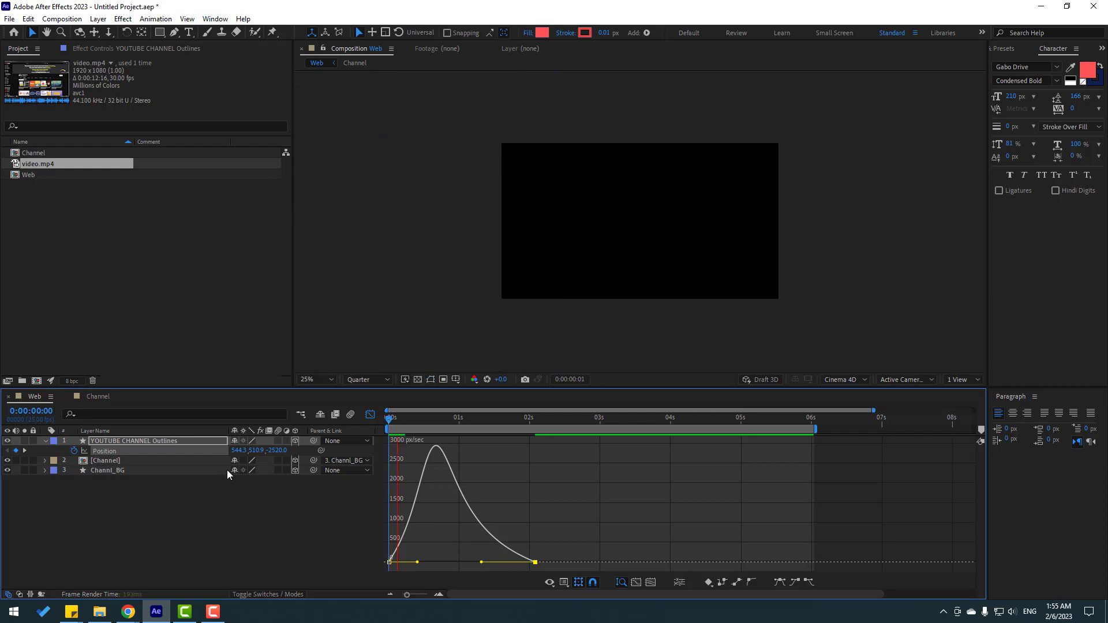
Solo the YOUTUBE CHANNEL Outlines layer and preview the eased fly-in
left_click(392, 419)
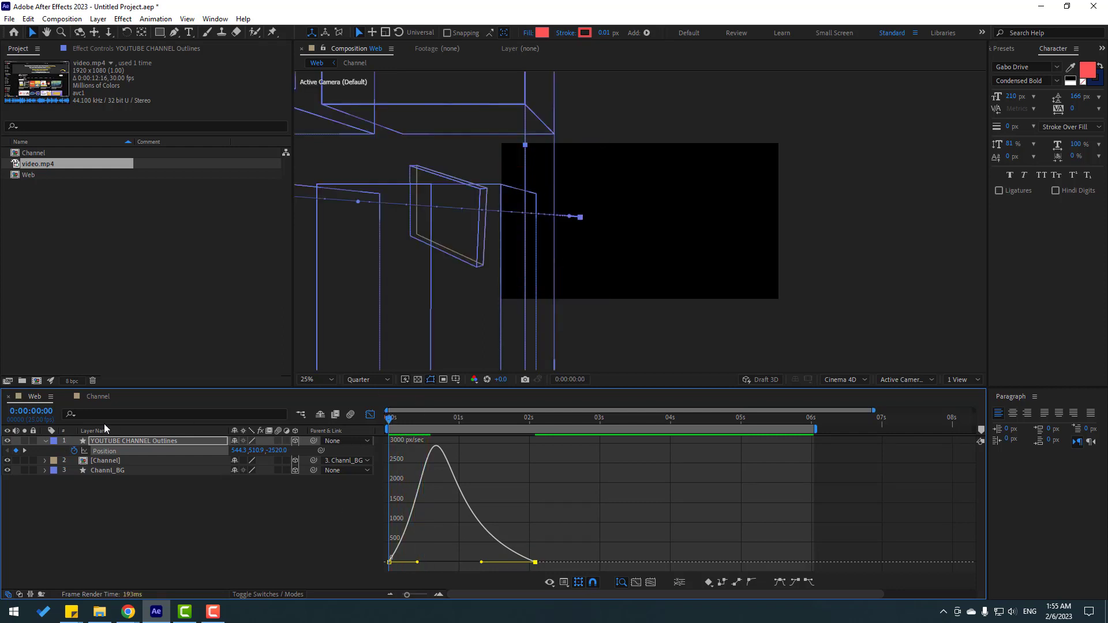
left_click(25, 441)
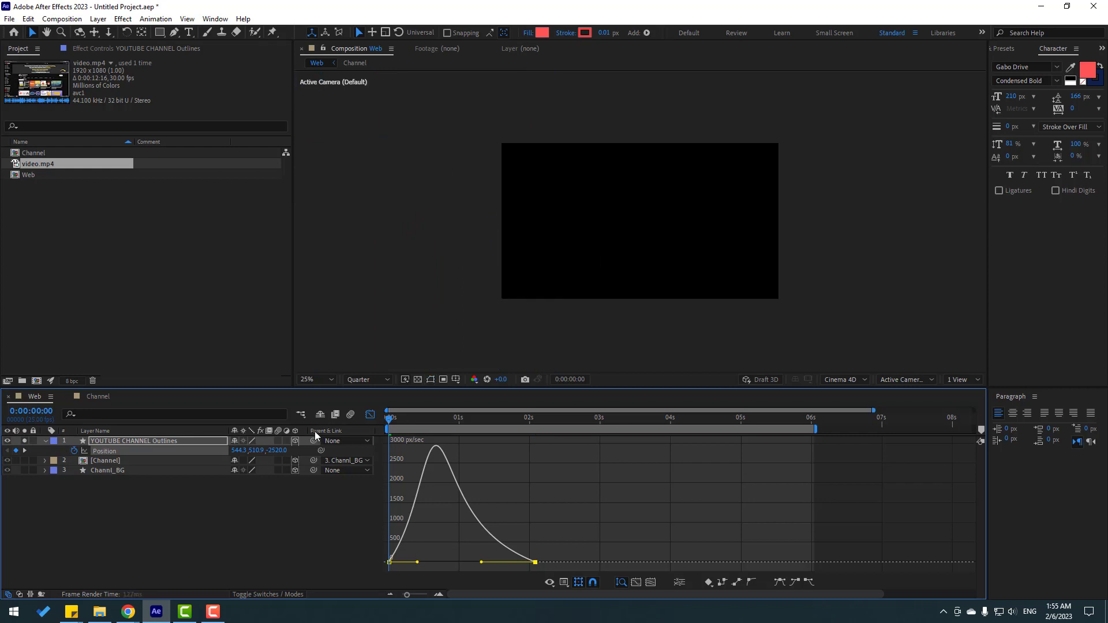
key("space")
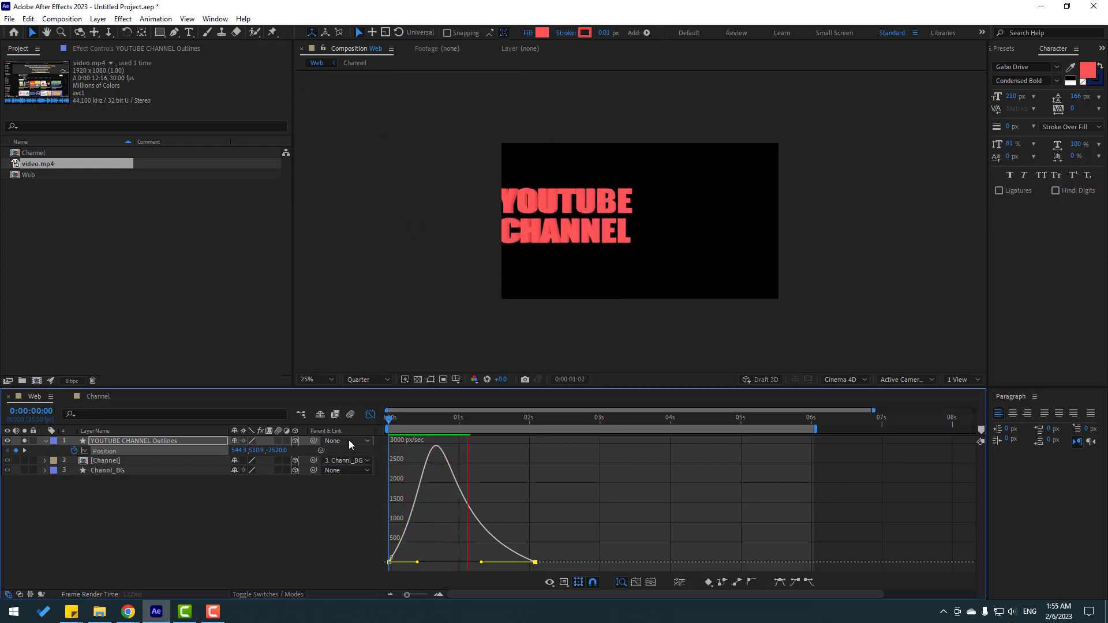
left_click(568, 421)
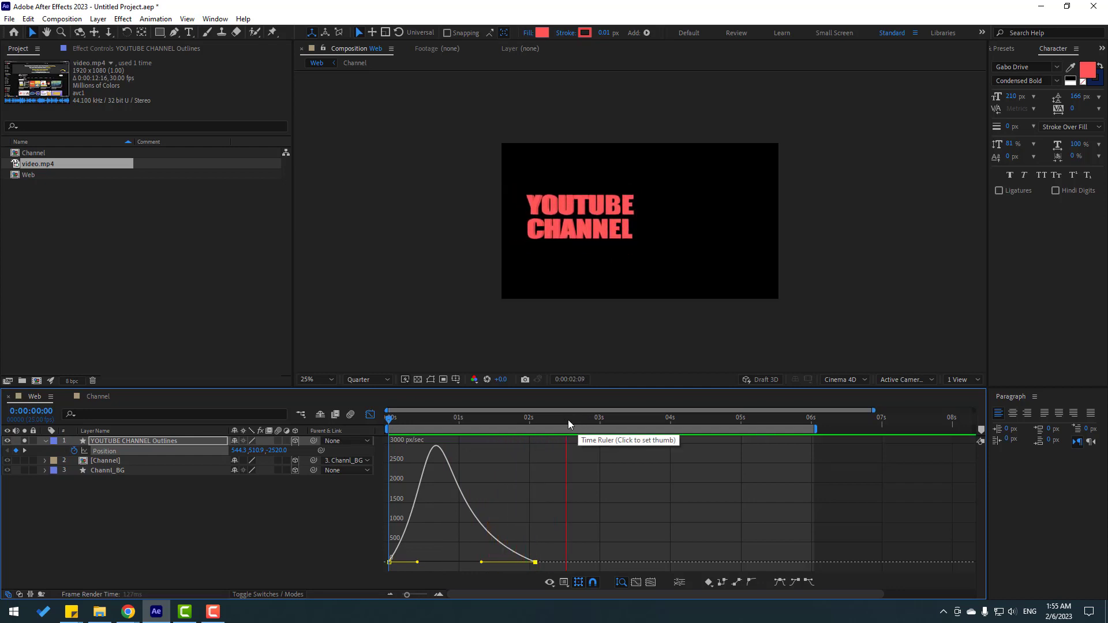
key("space")
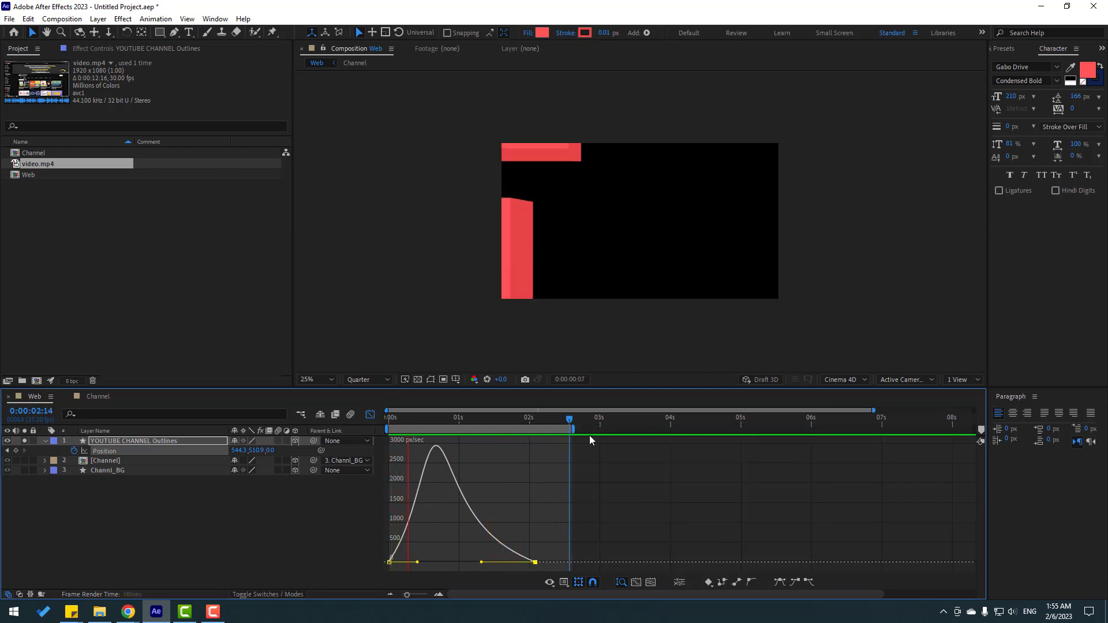
key("space")
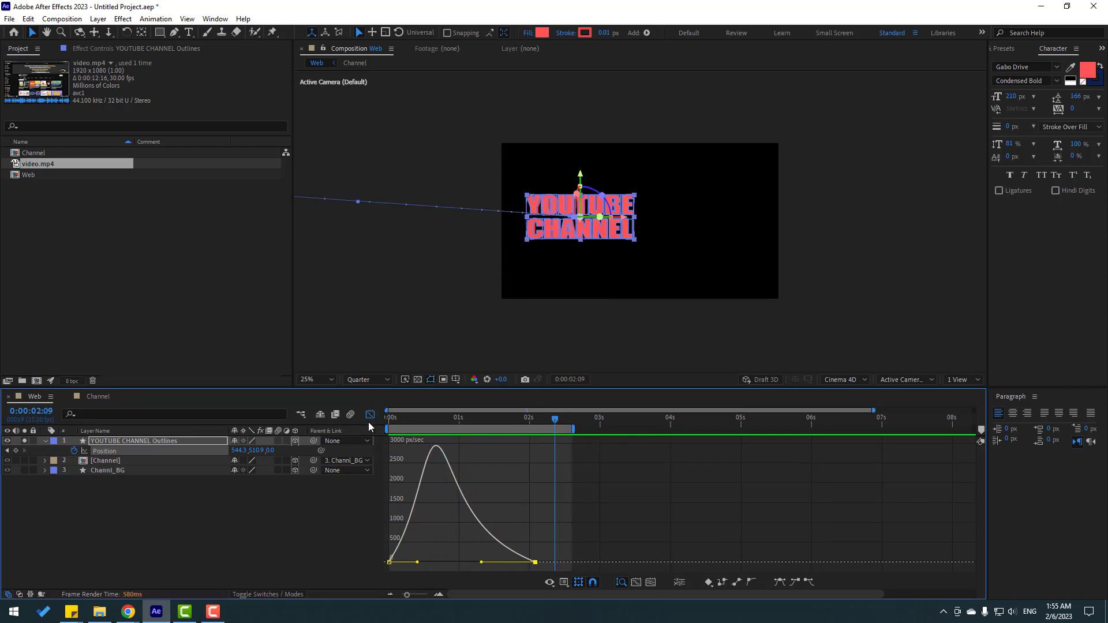
At 0 s, add a Y Rotation keyframe to the text layer with a 25° starting value
left_click(369, 415)
key("Home")
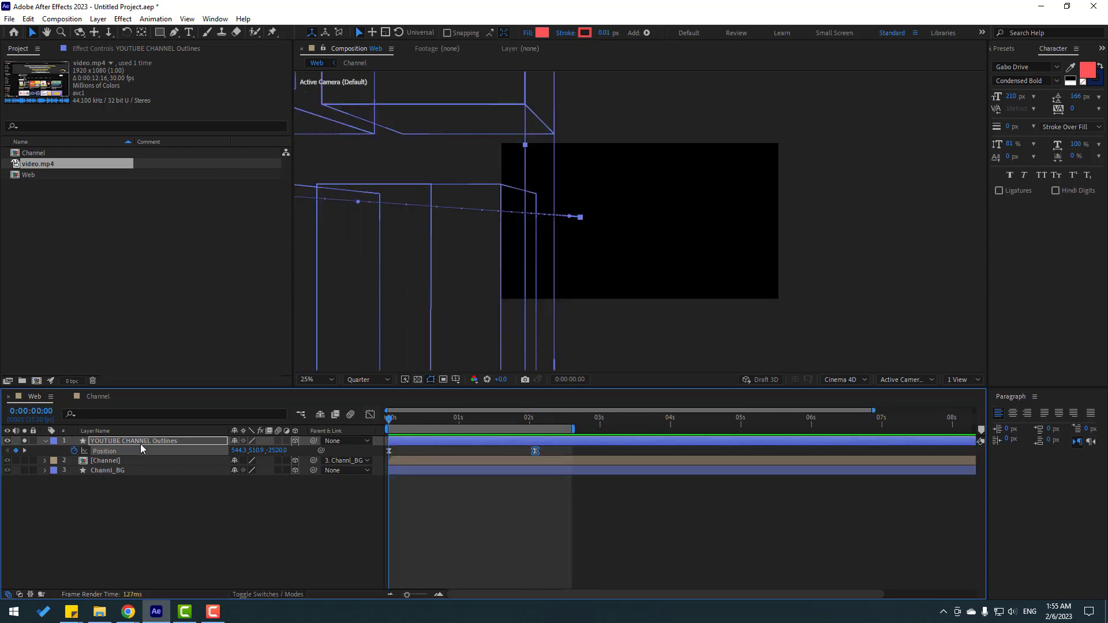
left_click(148, 444)
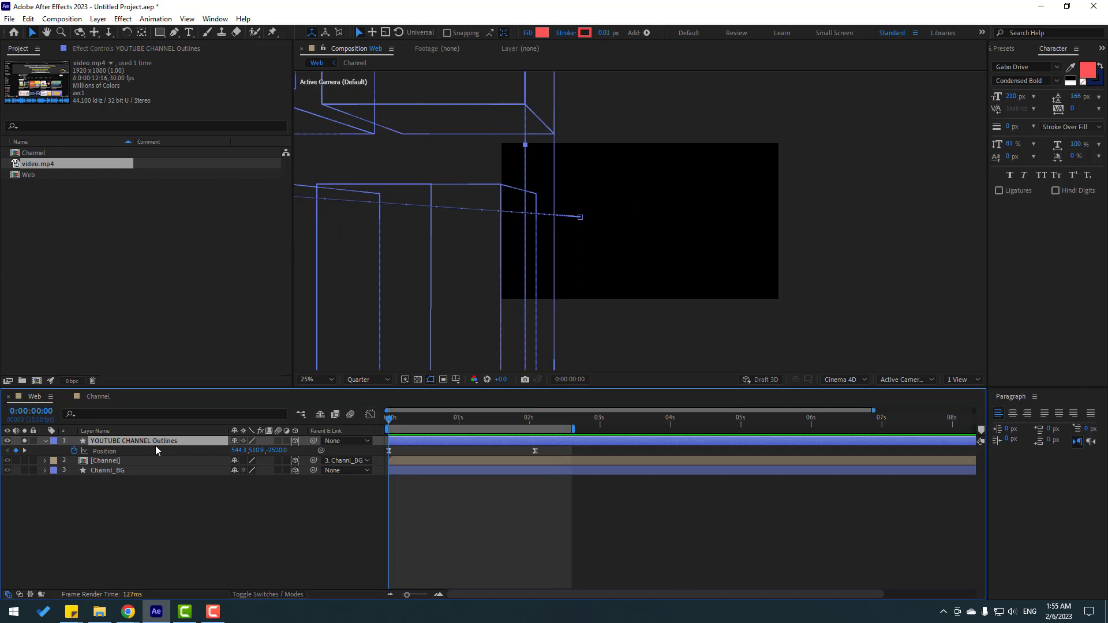
key("shift+r")
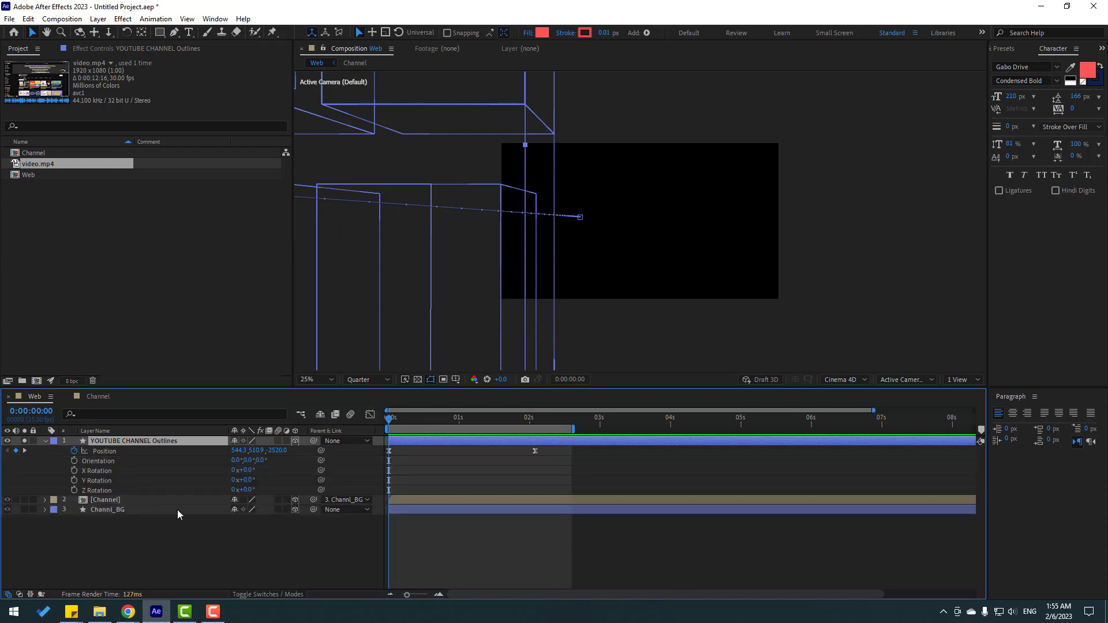
left_click(74, 481)
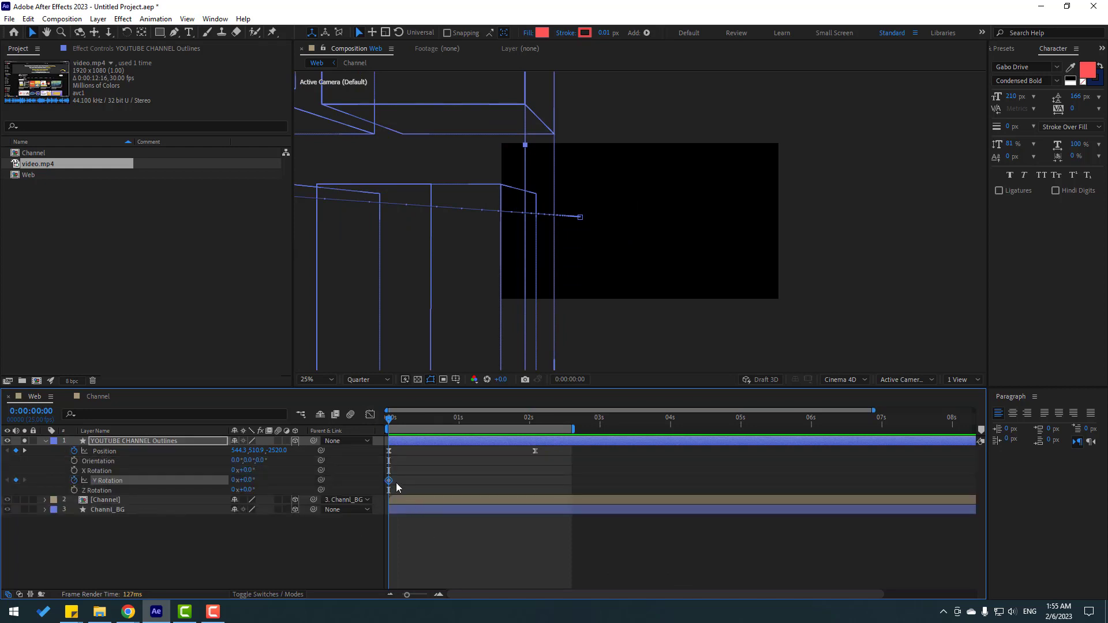
left_click_drag(468, 481, 470, 481)
type("25")
key("Return")
Raise the starting Y Rotation to 69° and zoom the viewer back to 25%
mouse_move(391, 425)
left_mouse_down()
mouse_move(453, 430)
mouse_move(373, 421)
left_mouse_up()
key("comma")
scroll(452, 346, "down", 4)
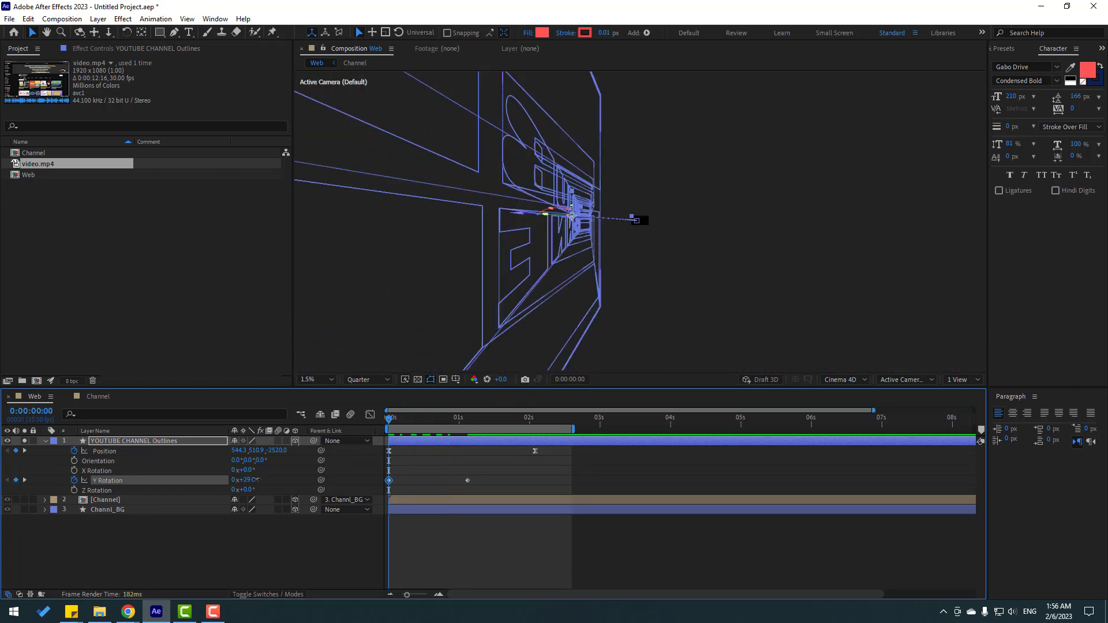
left_click_drag(256, 480, 278, 480)
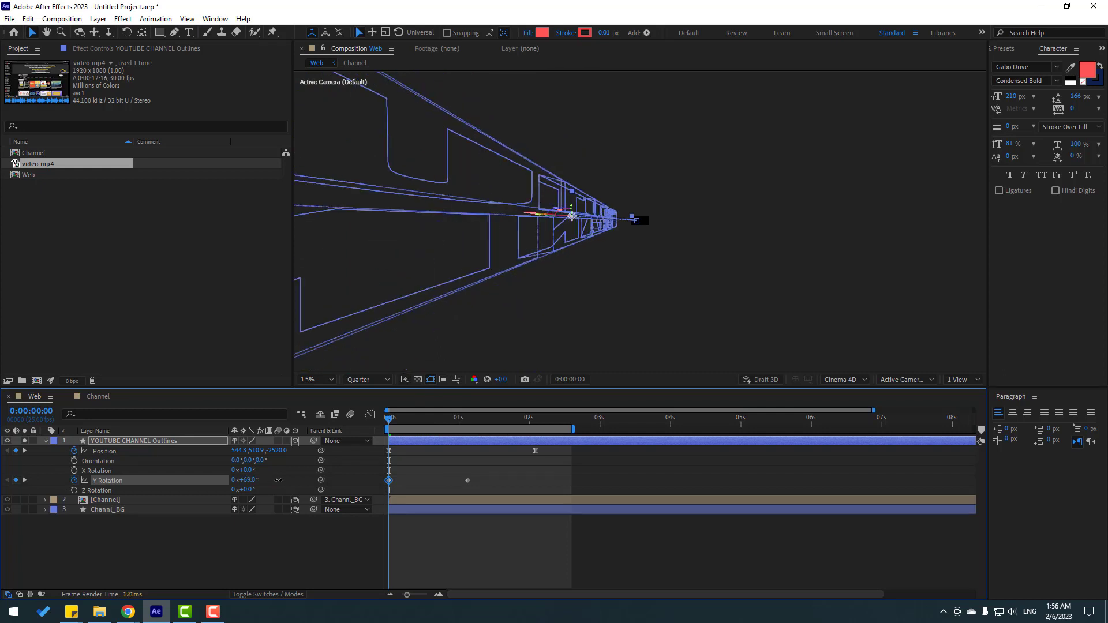
scroll(545, 319, "up", 1)
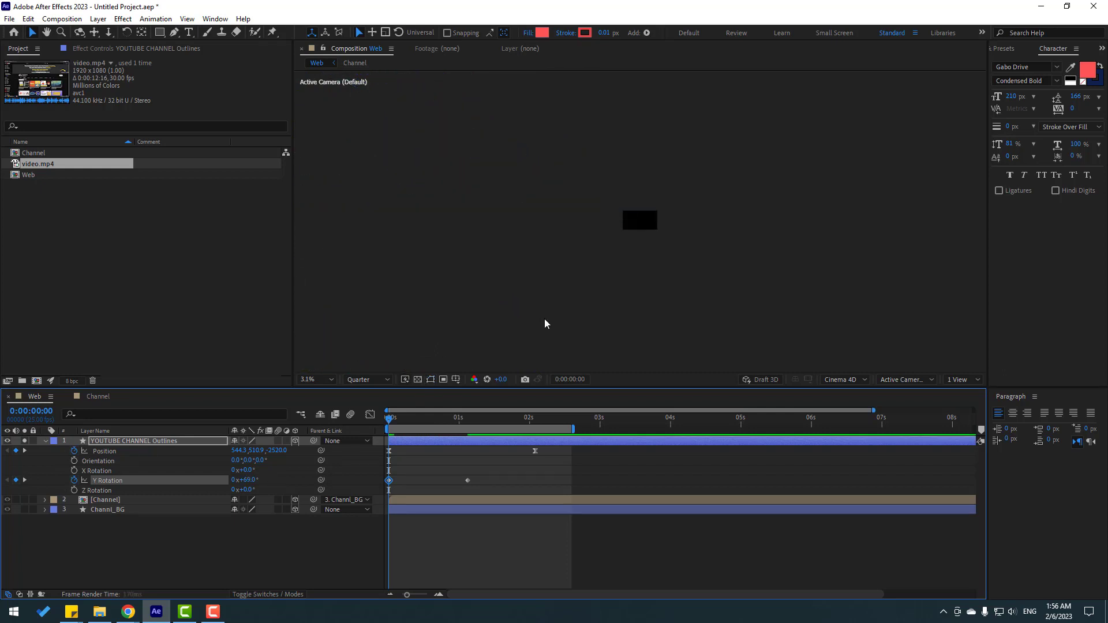
scroll(545, 324, "up", 1)
scroll(547, 323, "up", 1)
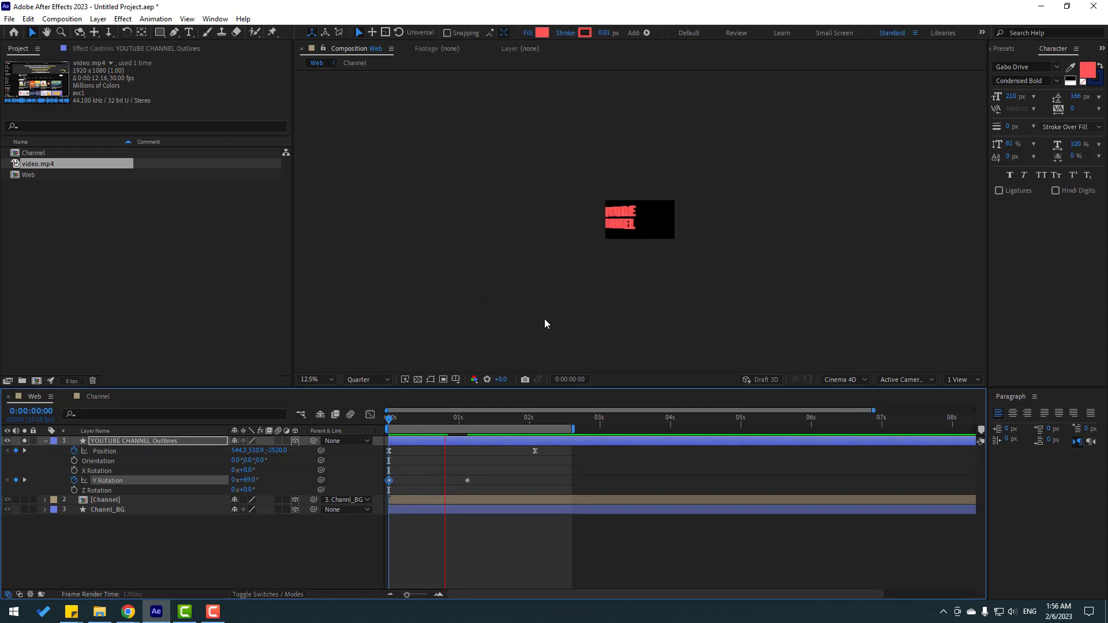
scroll(544, 319, "up", 1)
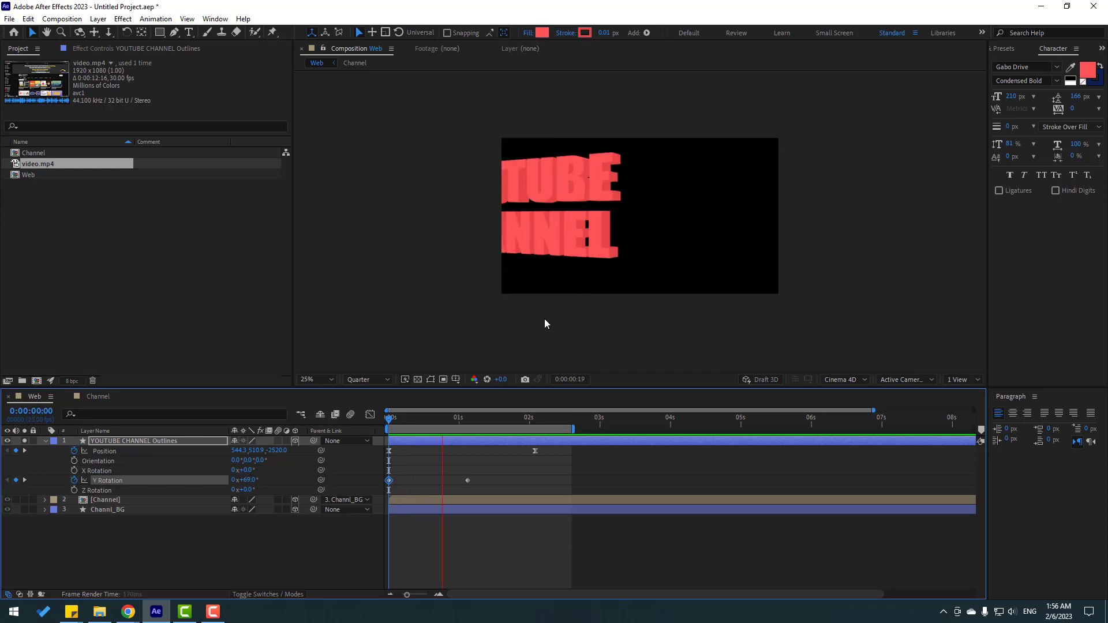
Add X and Z Rotation keyframes at the rotation's end and tilt Z about 6° near the start
key("period")
left_click(470, 417)
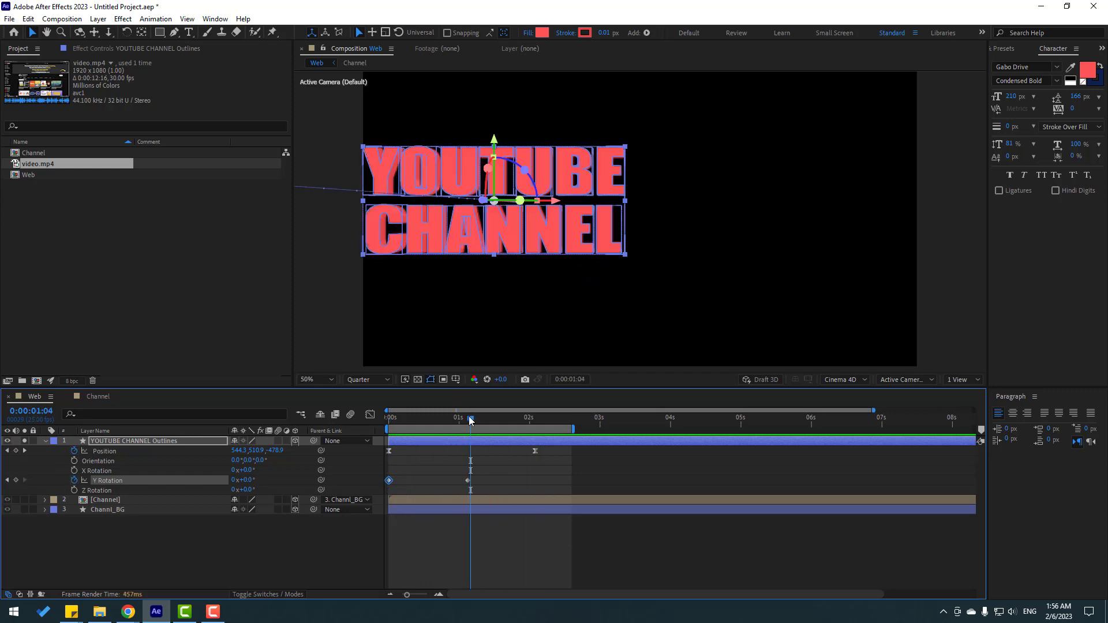
left_click_drag(469, 417, 468, 417)
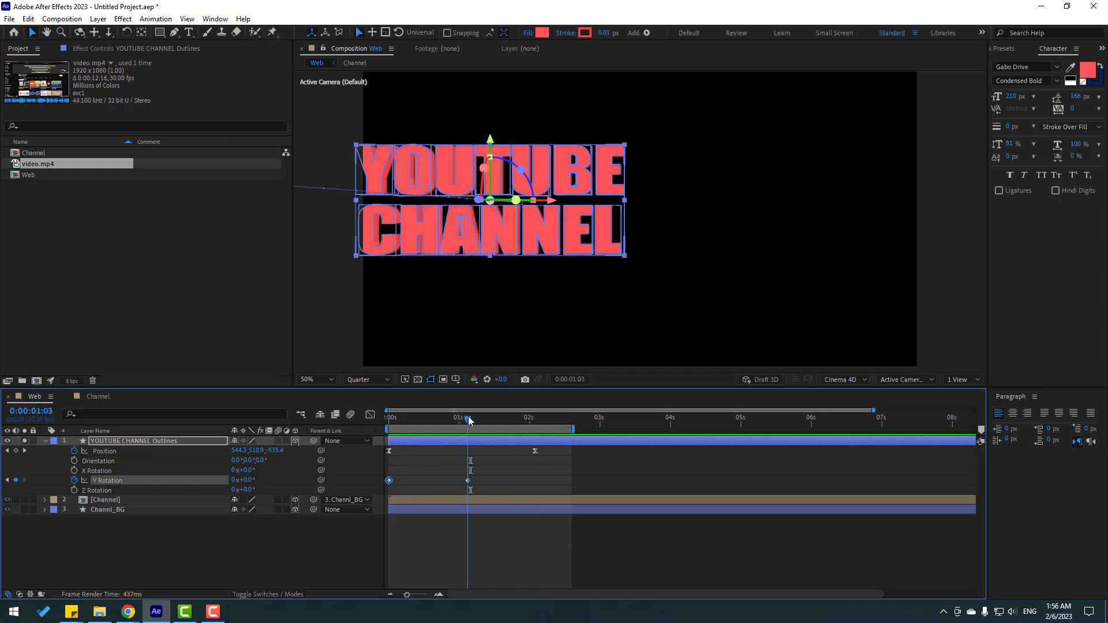
left_click(74, 470)
left_click(74, 490)
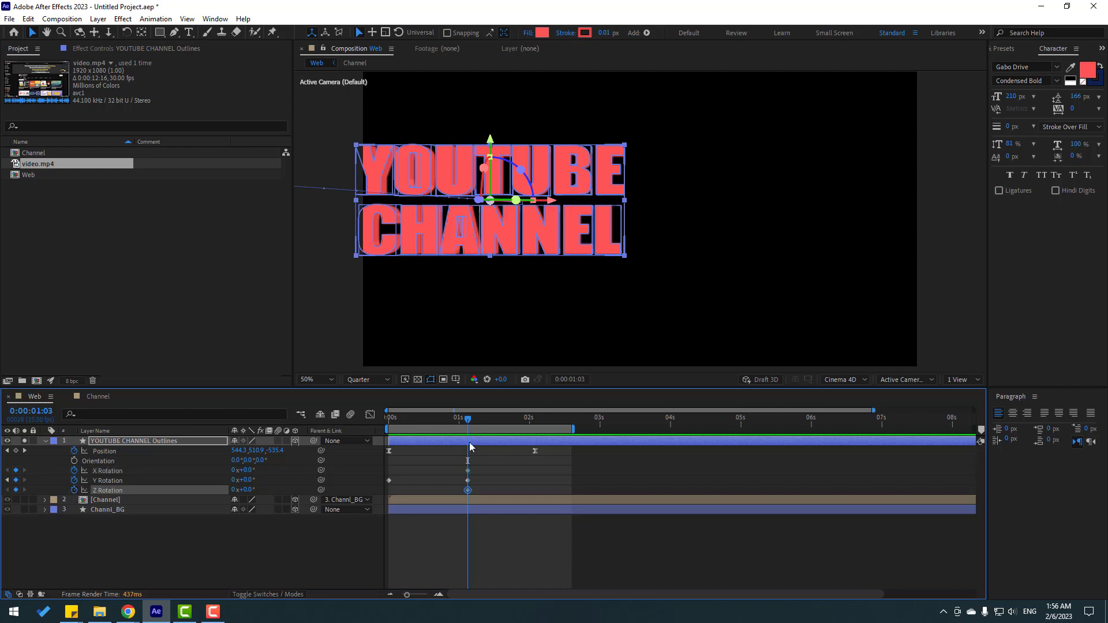
left_click(456, 418)
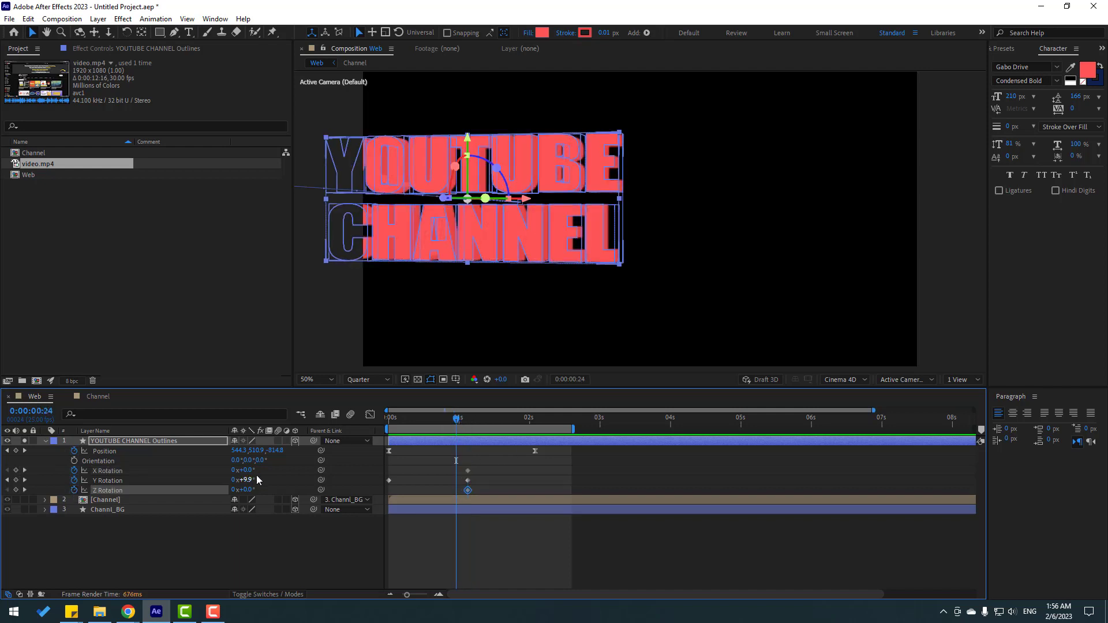
left_click_drag(248, 489, 264, 468)
Shift the X and Z Rotation keyframes toward the start and preview the fly-in
left_click_drag(456, 471, 394, 491)
key("comma")
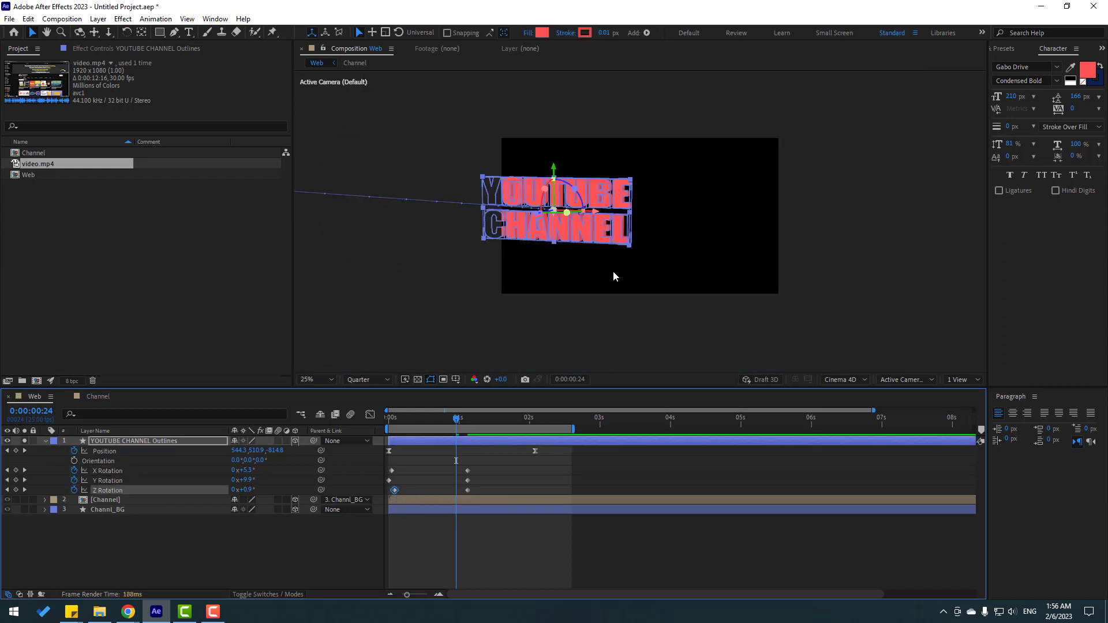
key("space")
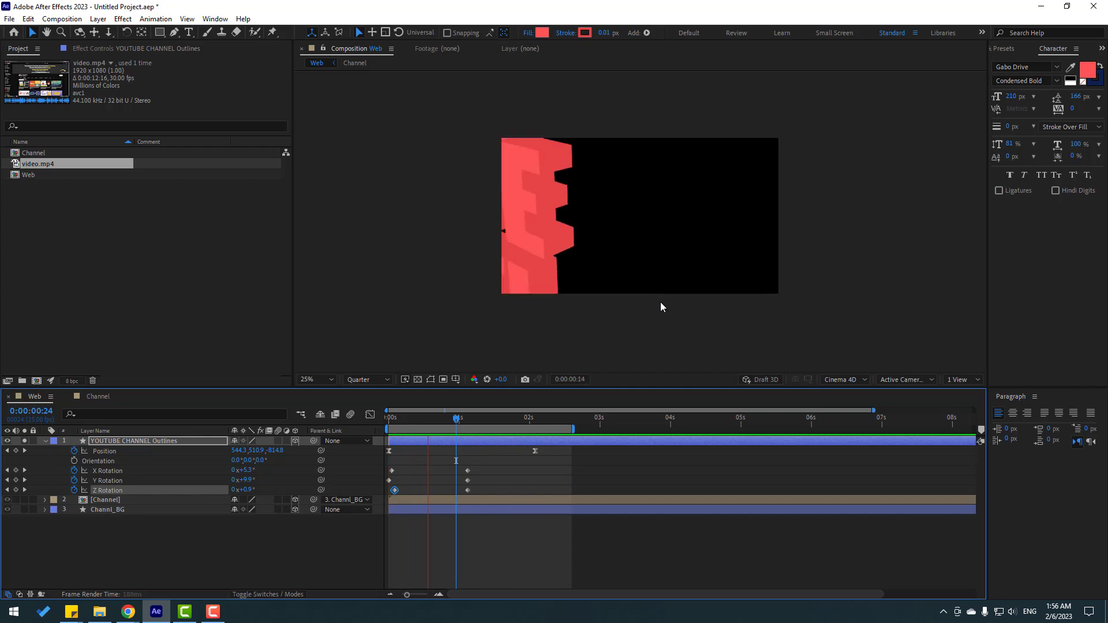
key("space")
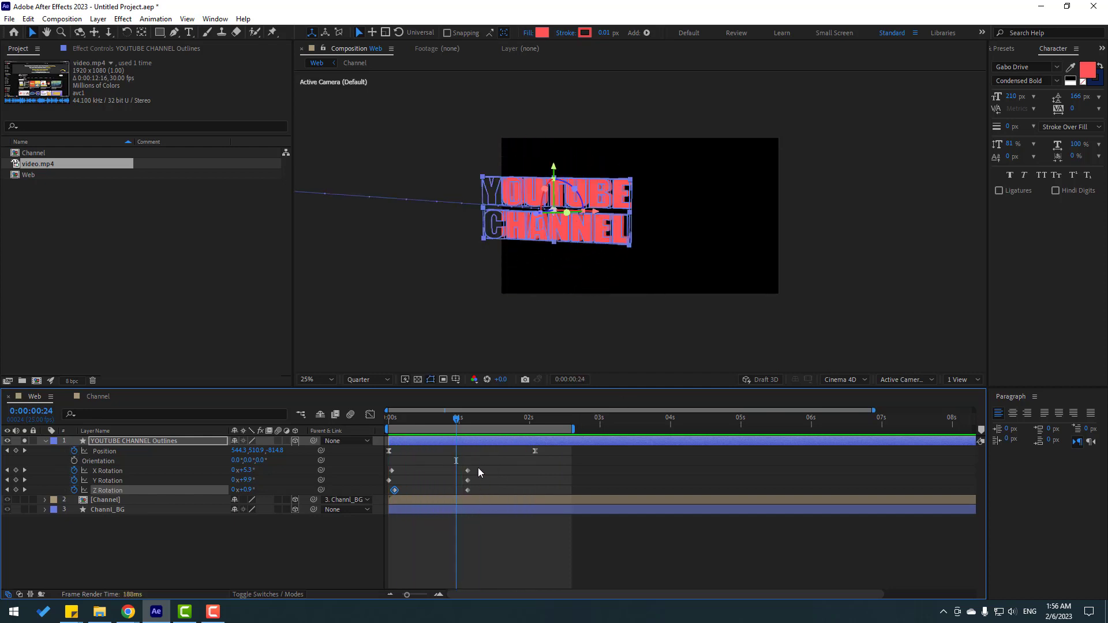
Apply Easy Ease to all the rotation keyframes and preview the result
left_click_drag(472, 459, 385, 493)
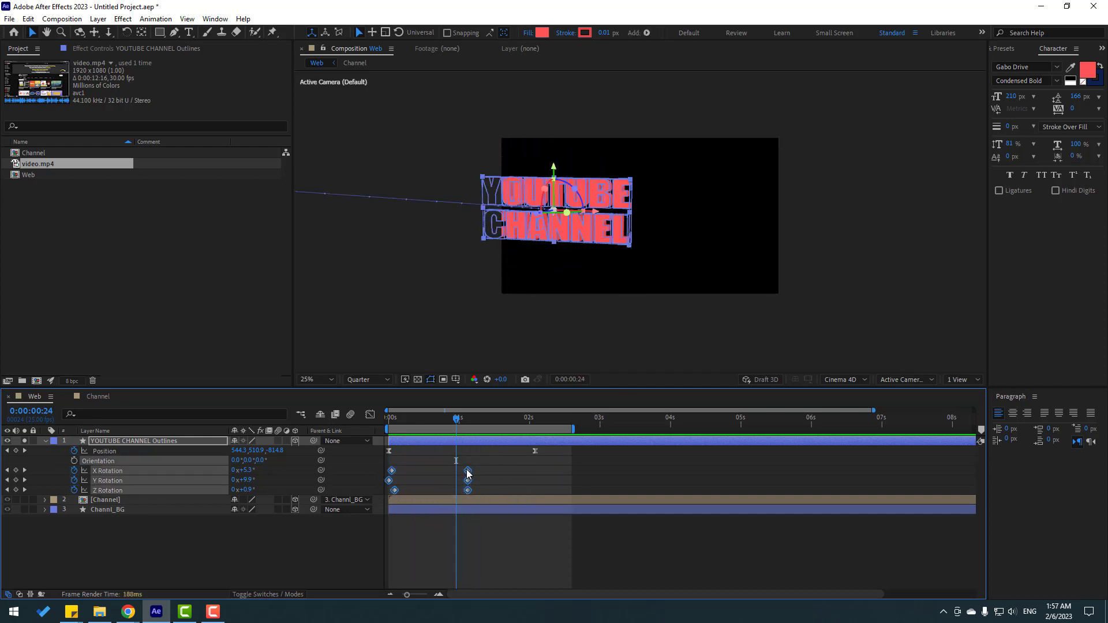
right_click(467, 473)
mouse_move(531, 460)
left_click(617, 501)
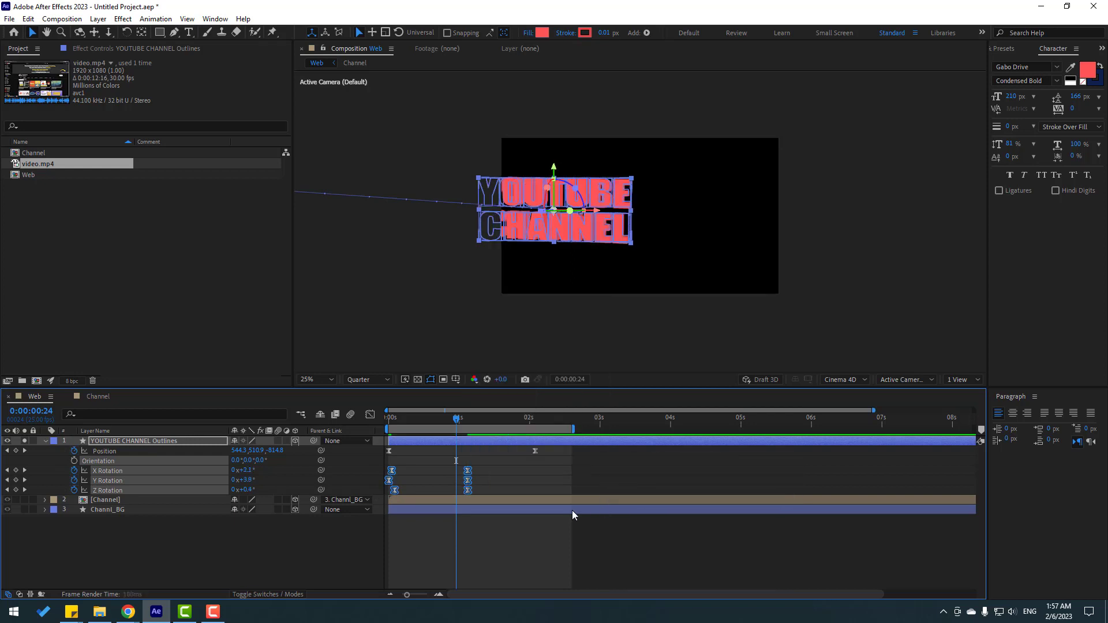
key("space")
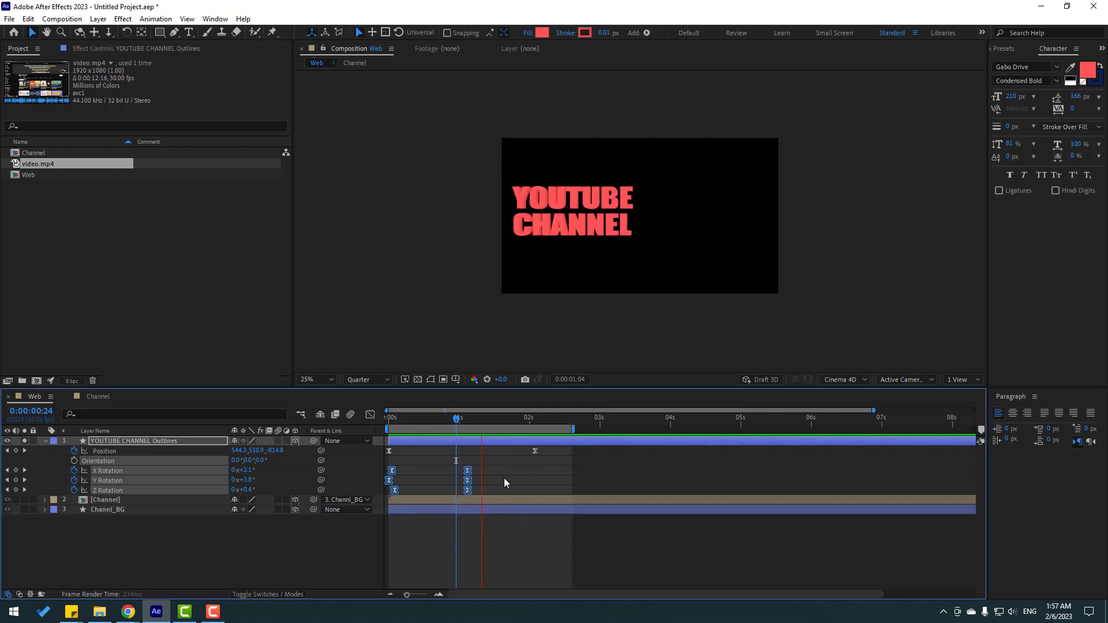
key("space")
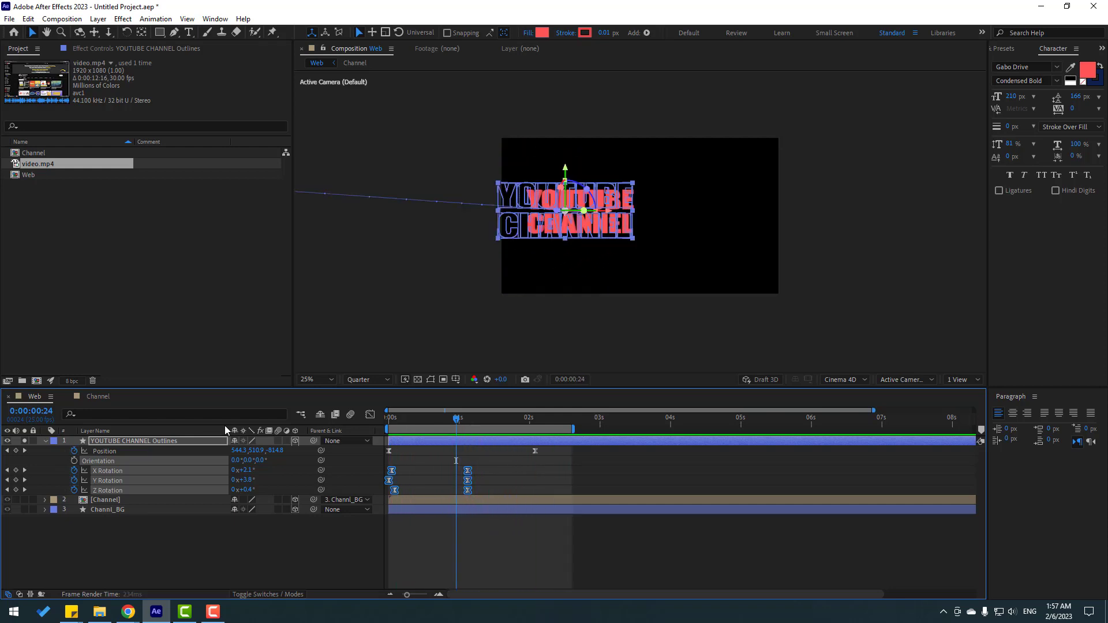
Slide the text layer to start around 1.2 s and extend the work area to about 4 s
left_click(45, 441)
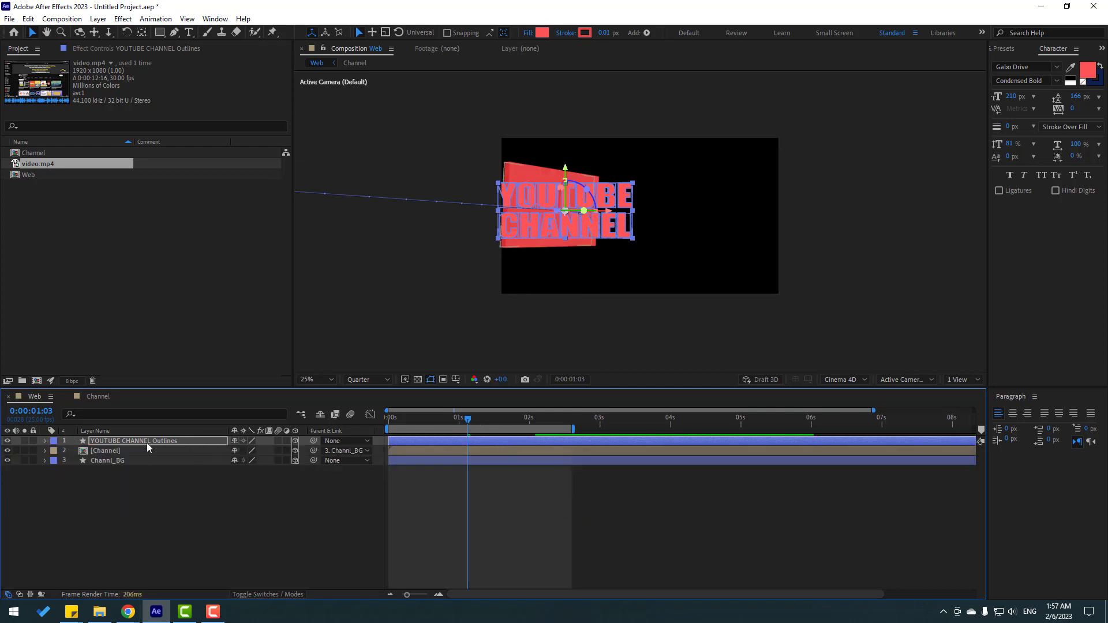
left_click_drag(417, 441, 552, 439)
left_click_drag(413, 418, 505, 442)
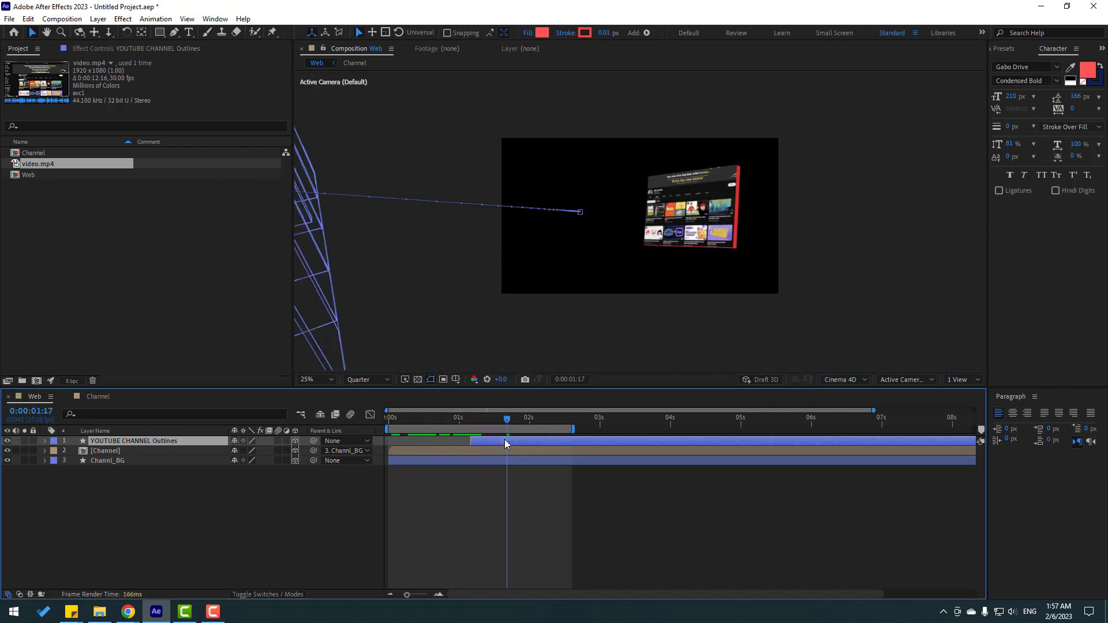
left_click_drag(446, 420, 709, 430)
left_click(676, 419)
left_click(296, 497)
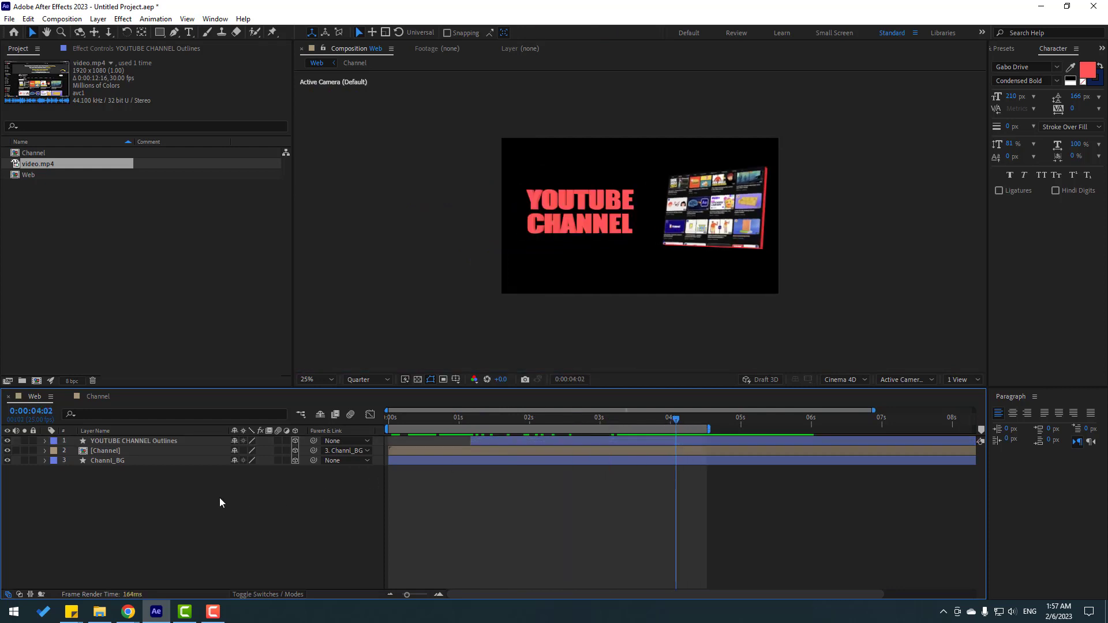
Create a new solid named BG with light-grey colour EEEEEE
right_click(161, 516)
mouse_move(197, 382)
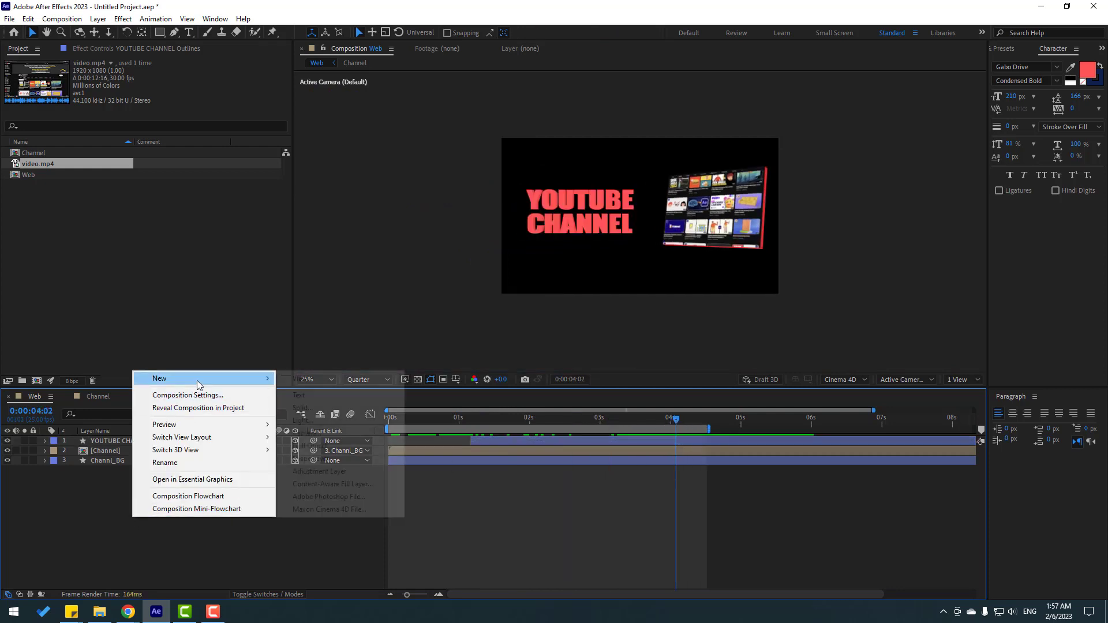
left_click(301, 408)
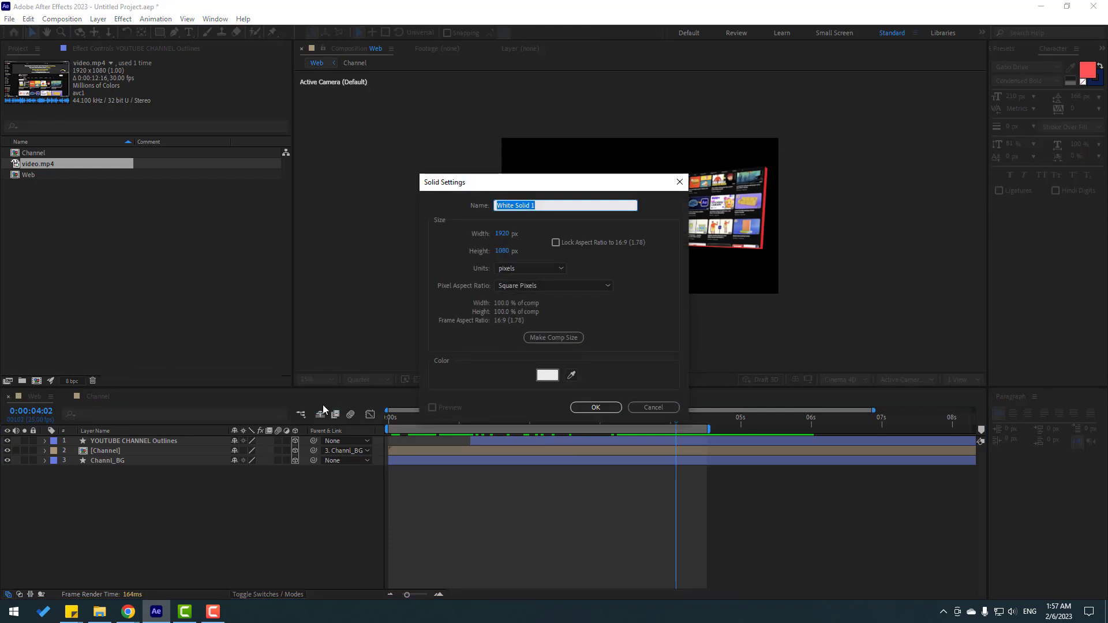
type("BG")
left_click(548, 375)
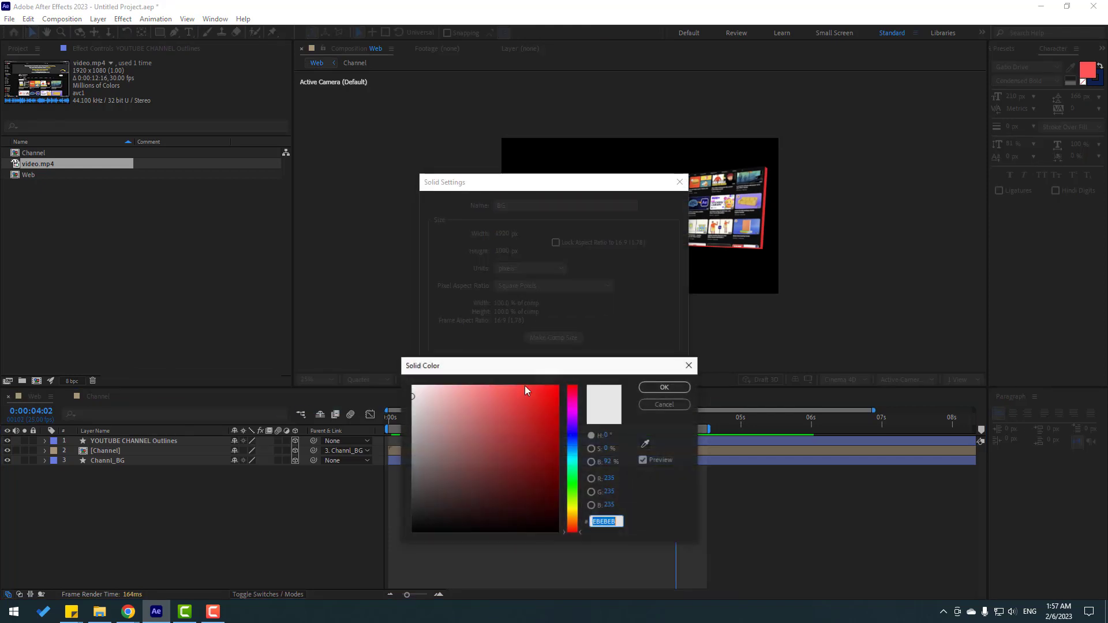
left_click_drag(417, 399, 401, 395)
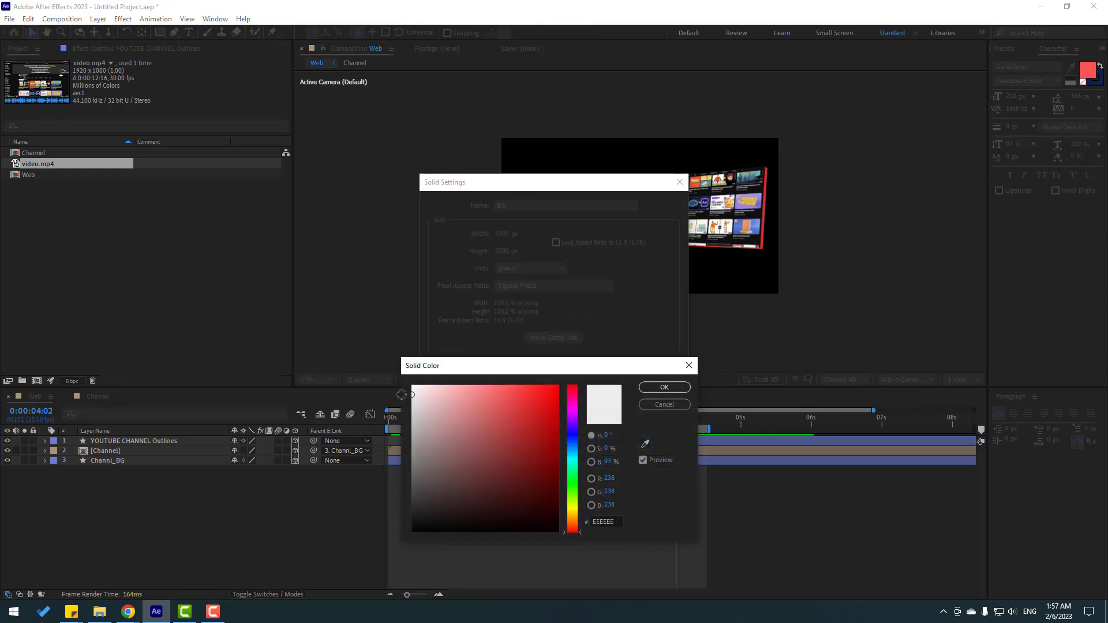
left_click(655, 385)
left_click(587, 406)
Move the BG layer to the bottom of the stack and set the viewer to Fit
left_click_drag(113, 442, 159, 488)
key("period")
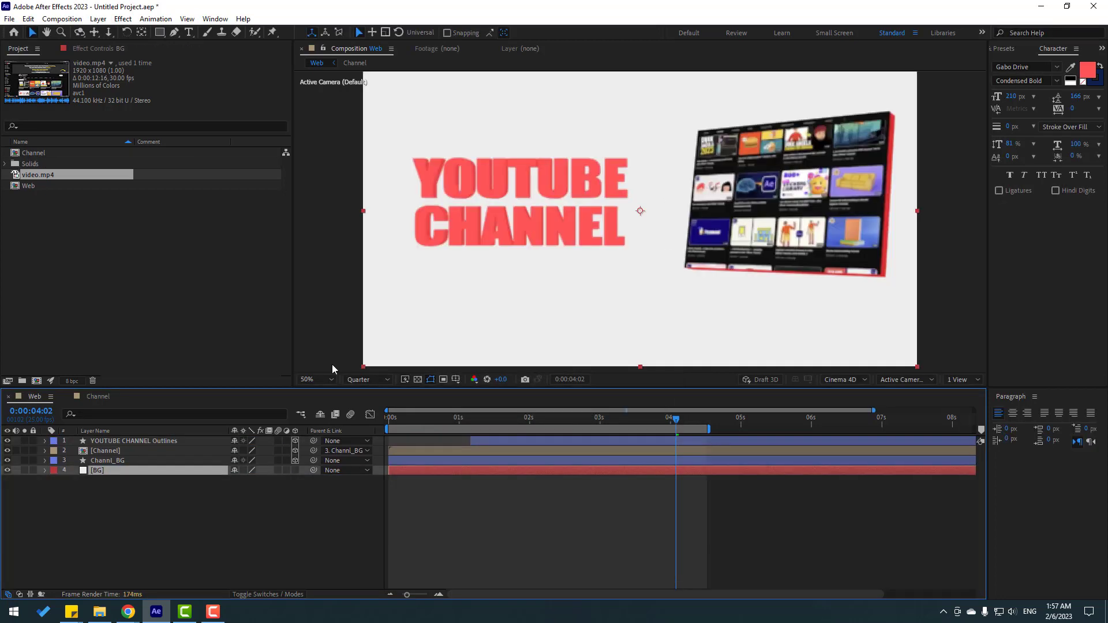
left_click(323, 379)
left_click(324, 406)
left_click(465, 511)
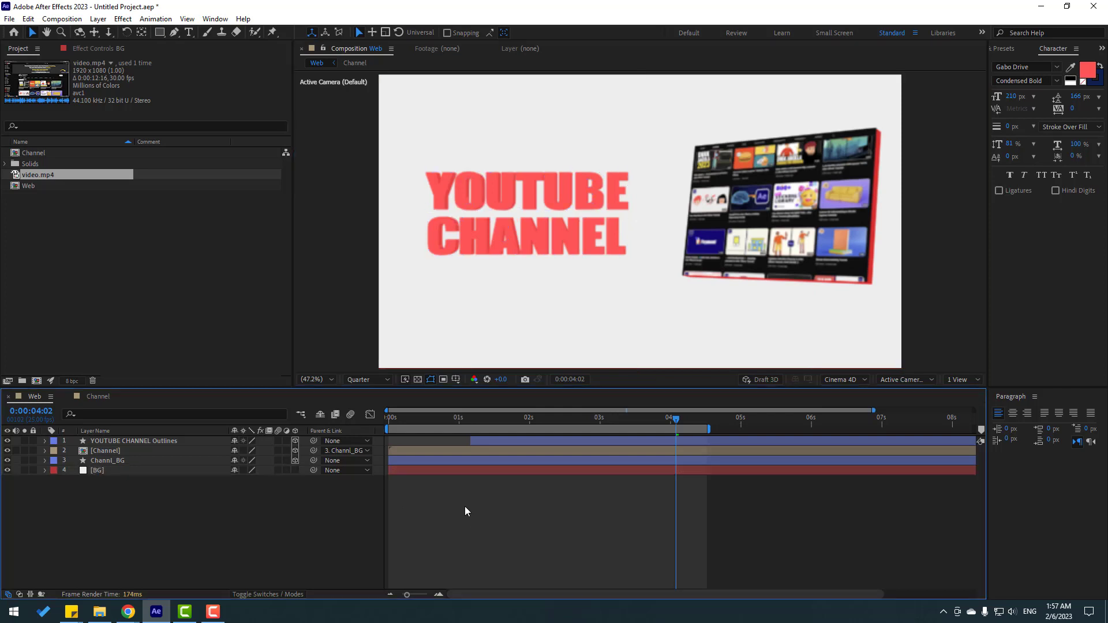